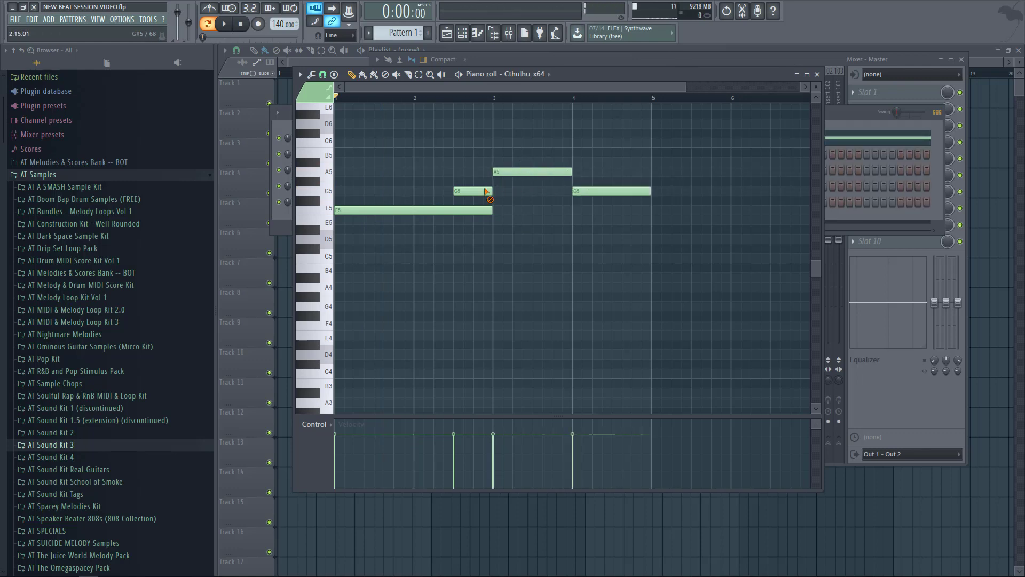
Delete the short G5 note just before bar 3 and add a two-bar F5 note starting at bar 5
{"action": "right_click", "coordinate": [486, 191]}
{"action": "scroll", "coordinate": [485, 202], "scroll_direction": "down", "scroll_amount": 1}
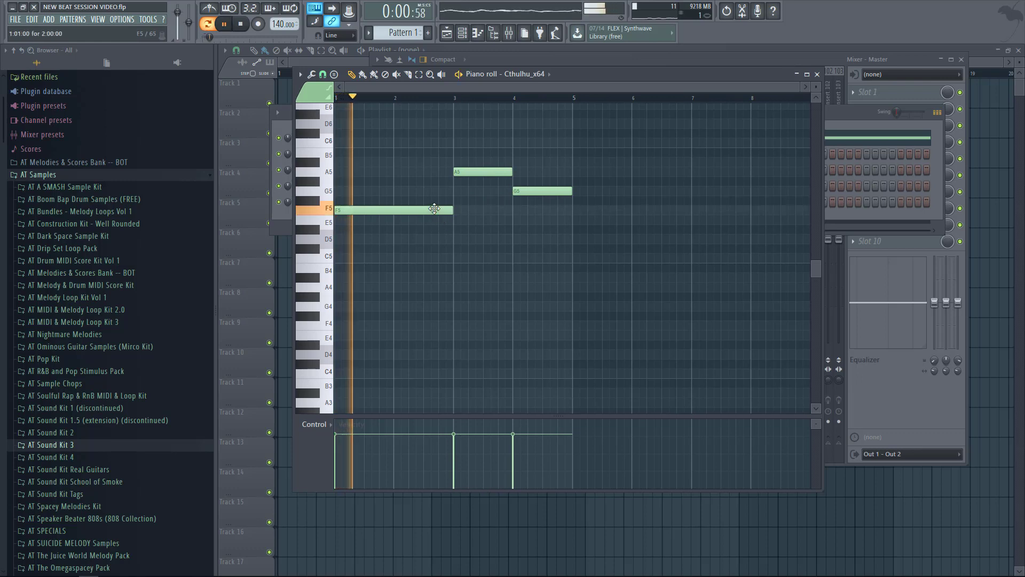
{"action": "left_click", "coordinate": [578, 211]}
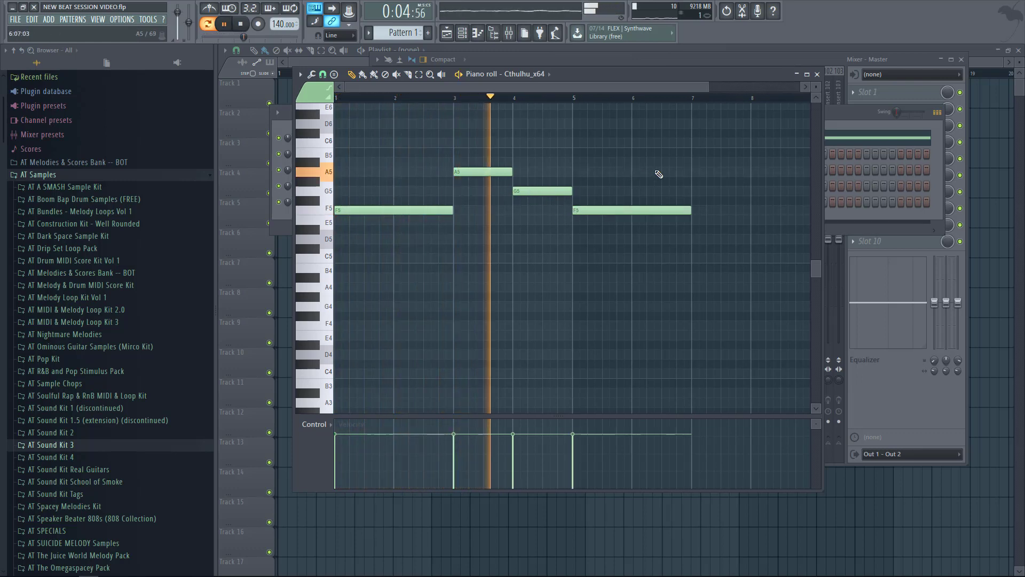
Set the project tempo to 150 BPM
{"action": "right_click", "coordinate": [273, 24]}
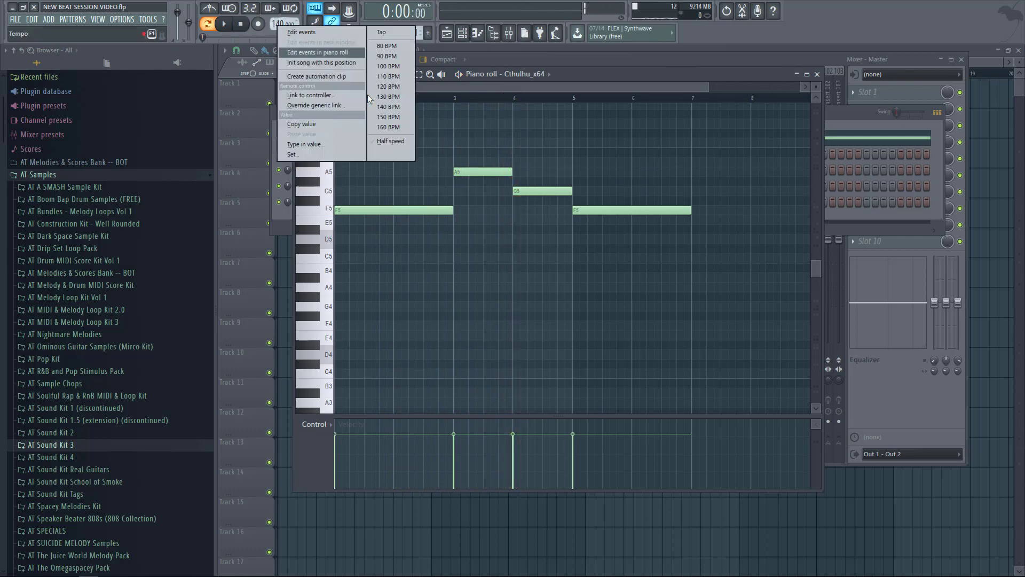
{"action": "left_click", "coordinate": [381, 117]}
{"action": "scroll", "coordinate": [529, 160], "scroll_direction": "down", "scroll_amount": 1}
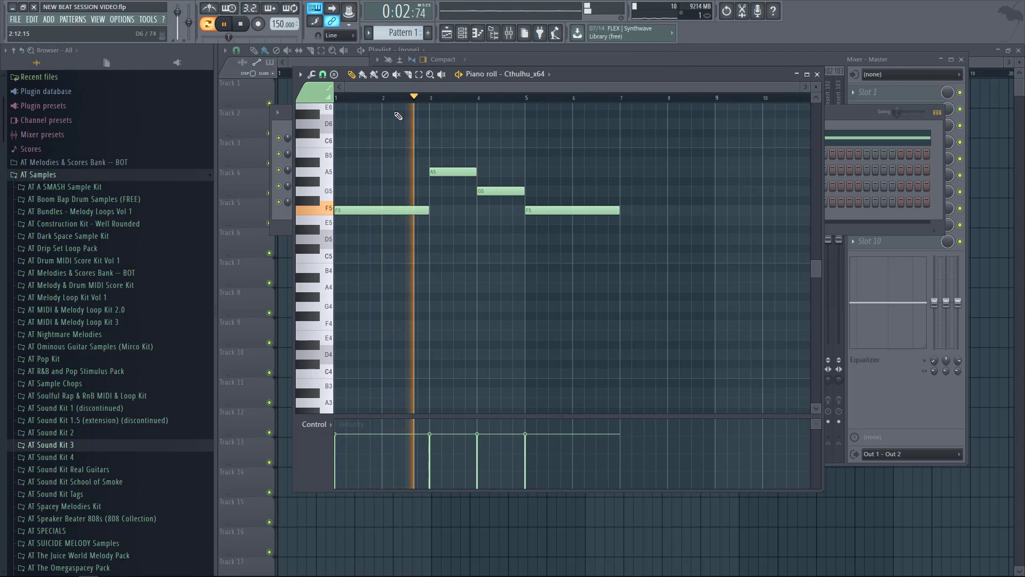
Set the project tempo to 155 BPM
{"action": "right_click", "coordinate": [278, 23]}
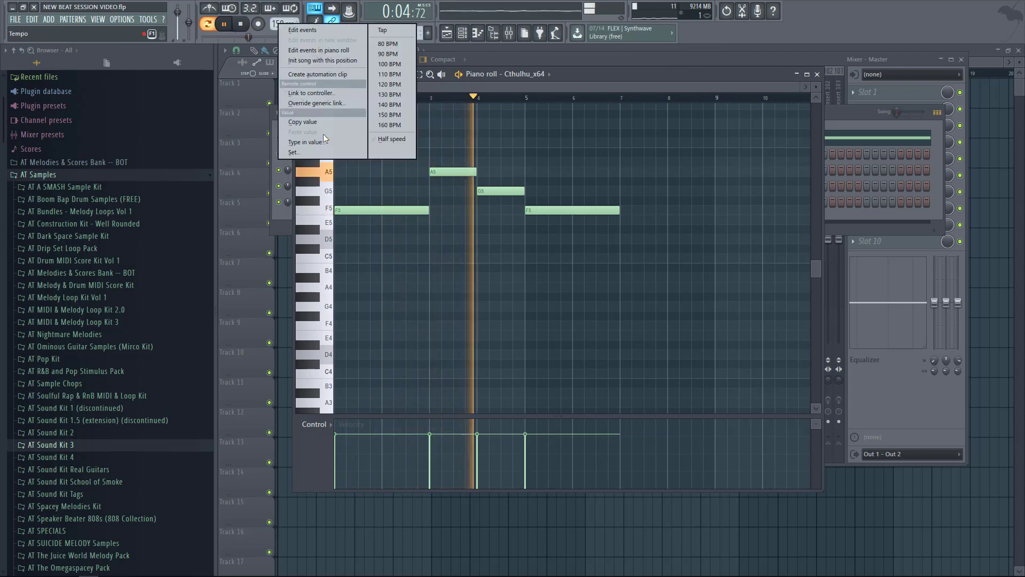
{"action": "left_click", "coordinate": [322, 134]}
{"action": "type", "text": "155"}
{"action": "key", "text": "Return"}
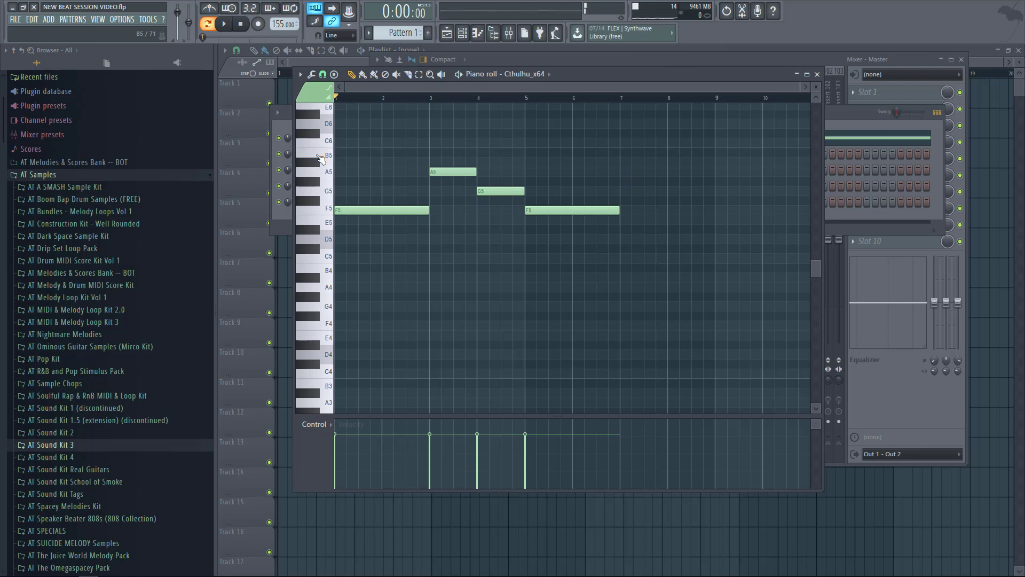
Extend the Cthulhu chord-trigger pattern with a C6 note in bar 7 and an A#5 note in bar 8
{"action": "left_click", "coordinate": [643, 143]}
{"action": "key", "text": "space"}
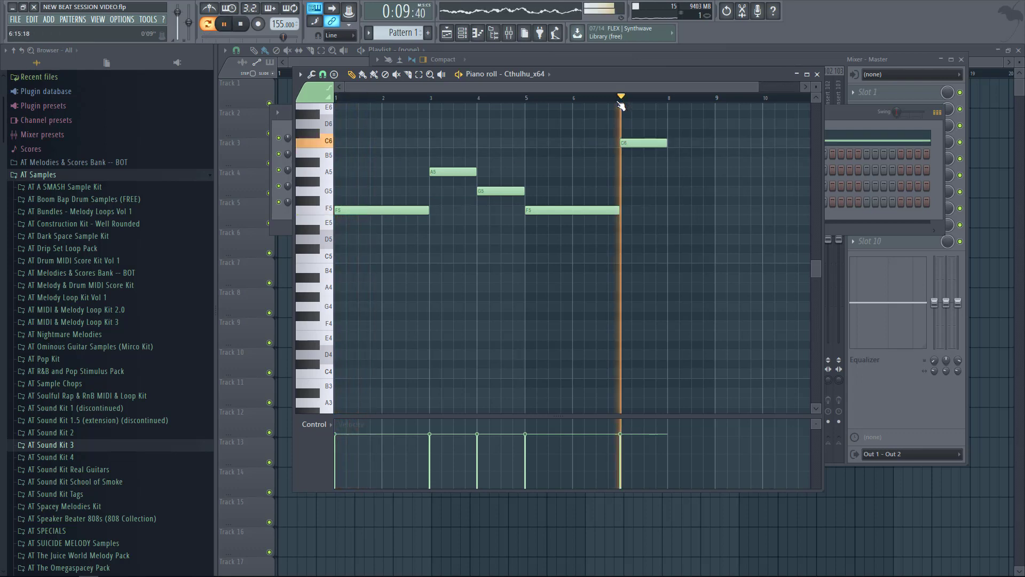
{"action": "key", "text": "space"}
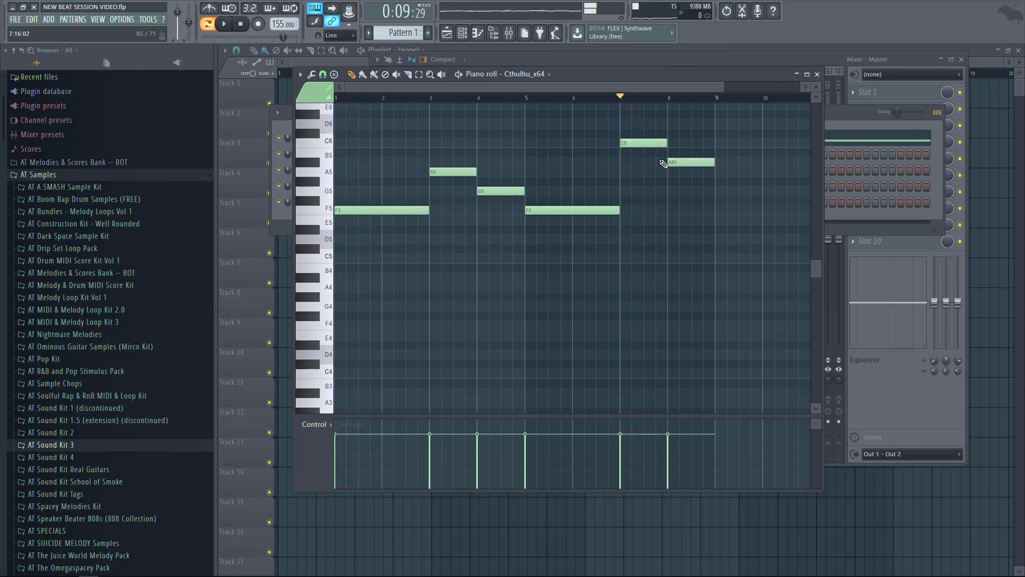
{"action": "scroll", "coordinate": [600, 180], "scroll_direction": "down", "scroll_amount": 1, "text": "ctrl"}
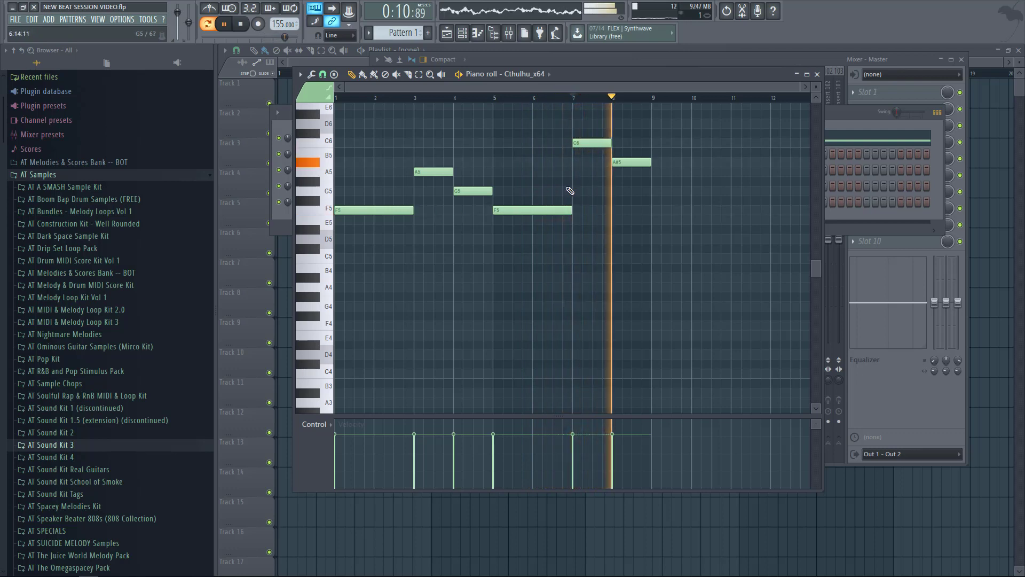
Close the Cthulhu piano roll and insert a MelodySauce channel above Cthulhu in the channel rack
{"action": "left_click", "coordinate": [816, 75]}
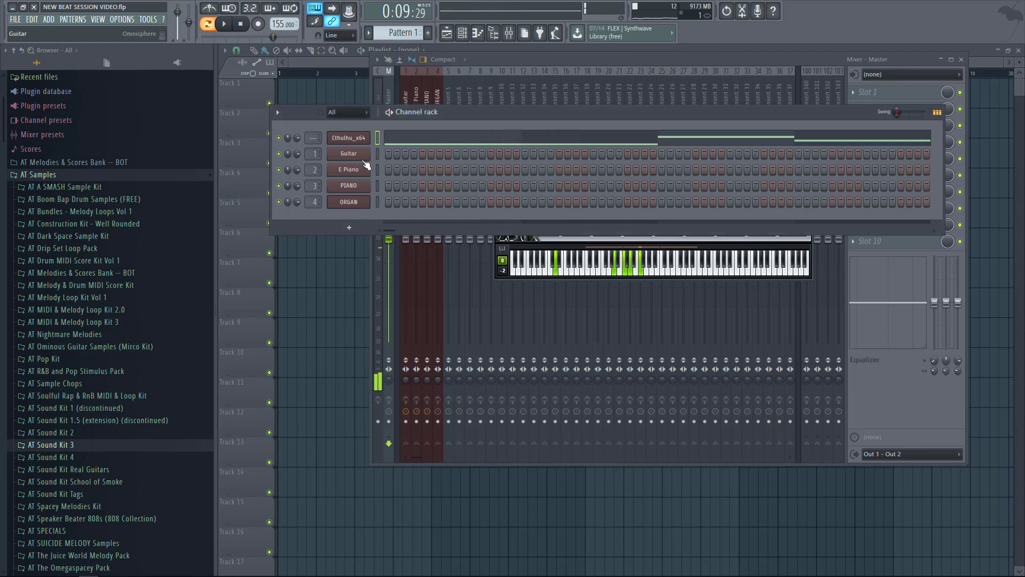
{"action": "right_click", "coordinate": [361, 202]}
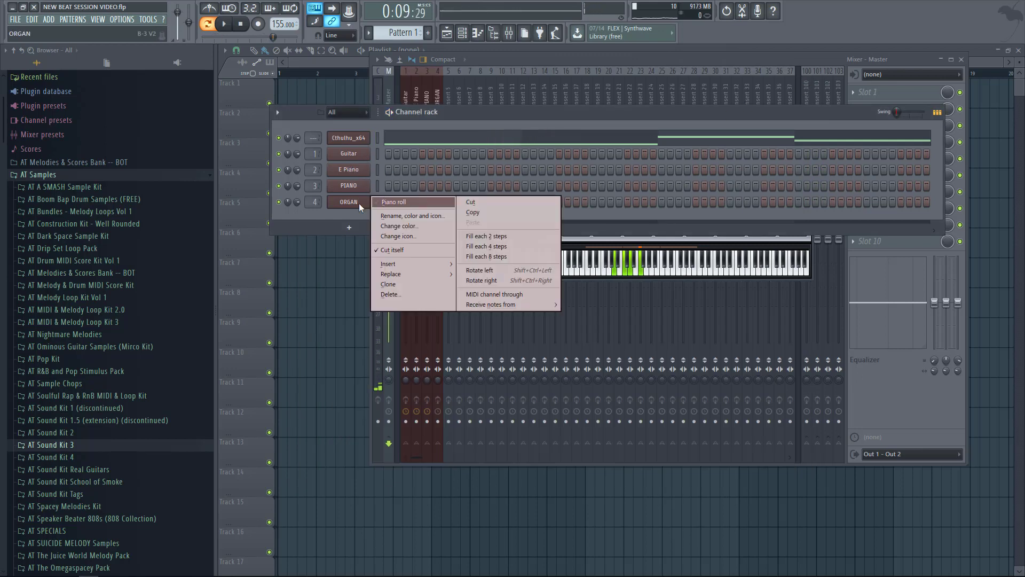
{"action": "left_click", "coordinate": [355, 137]}
{"action": "right_click", "coordinate": [355, 137]}
{"action": "mouse_move", "coordinate": [428, 200]}
{"action": "left_click", "coordinate": [484, 288]}
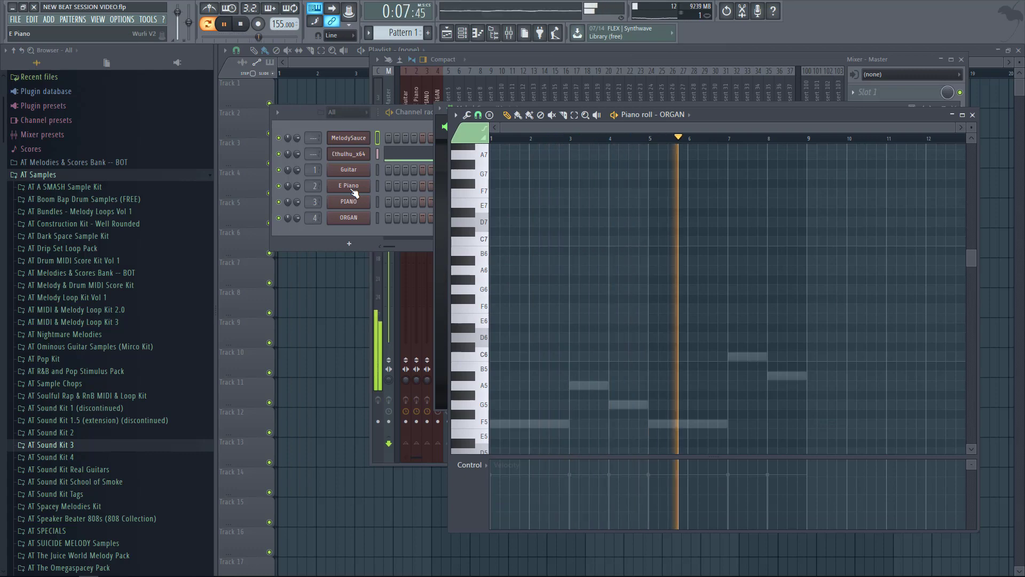
Replace the MelodySauce channel with Scaler and choose a scale type in it
{"action": "left_click", "coordinate": [360, 155]}
{"action": "right_click", "coordinate": [348, 137]}
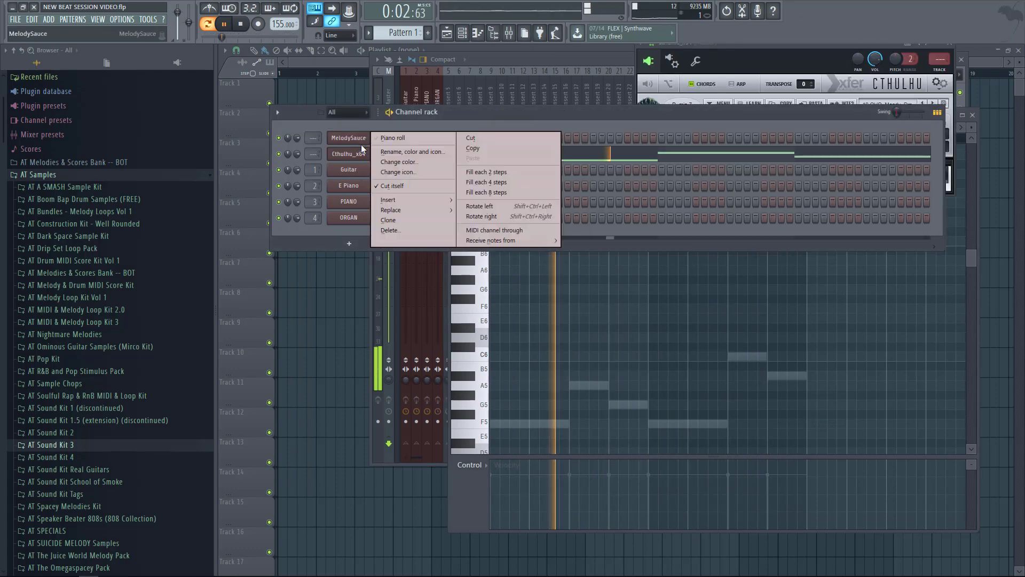
{"action": "left_click", "coordinate": [534, 235]}
{"action": "scroll", "coordinate": [539, 390], "scroll_direction": "down", "scroll_amount": 3}
{"action": "left_click", "coordinate": [504, 274]}
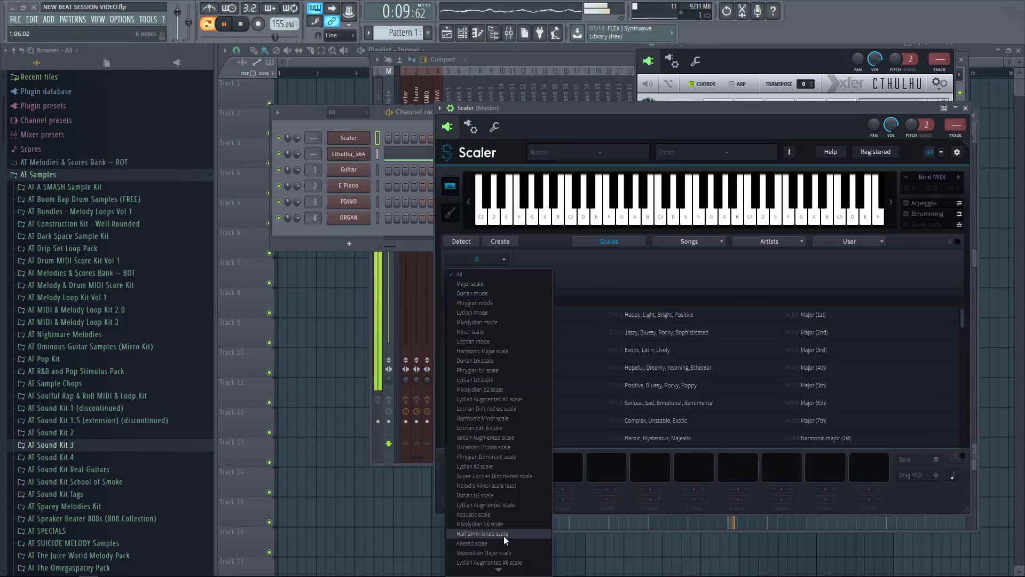
{"action": "left_click", "coordinate": [507, 543]}
{"action": "left_click", "coordinate": [527, 424]}
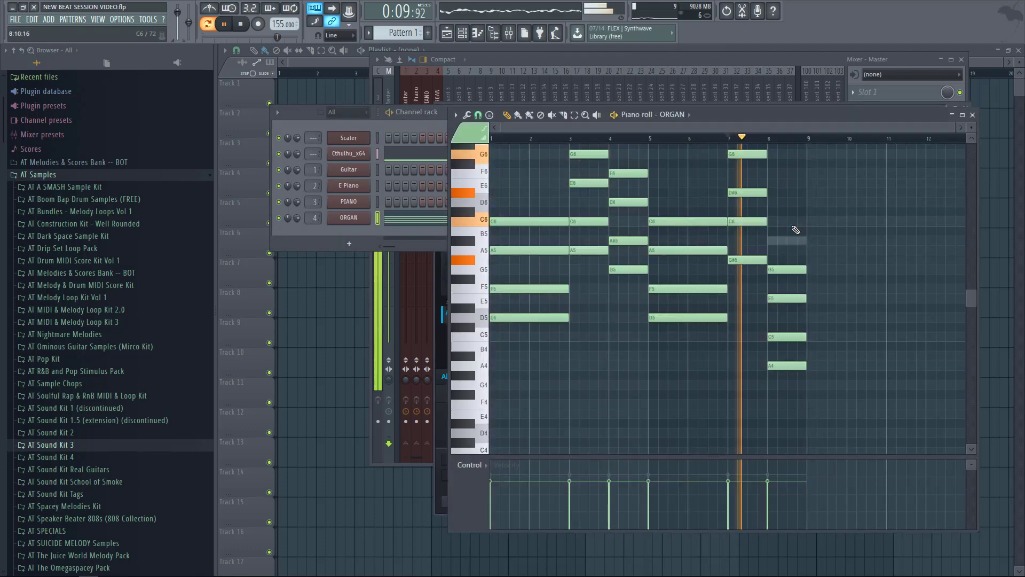
In the organ pattern, move the two A#6 notes around bar 2 to C7 and A6 during playback
{"action": "left_click", "coordinate": [371, 150]}
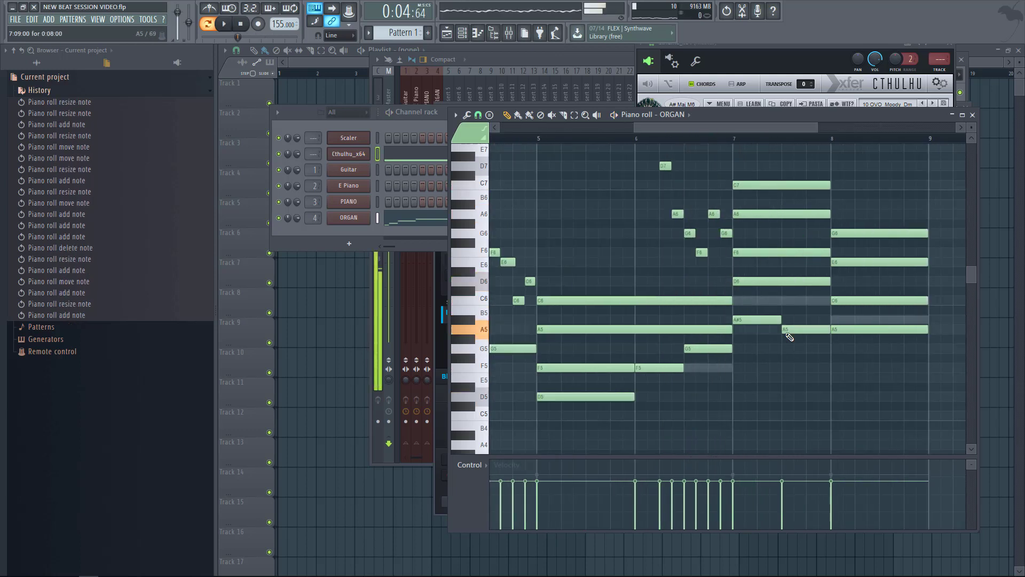
{"action": "key", "text": "space"}
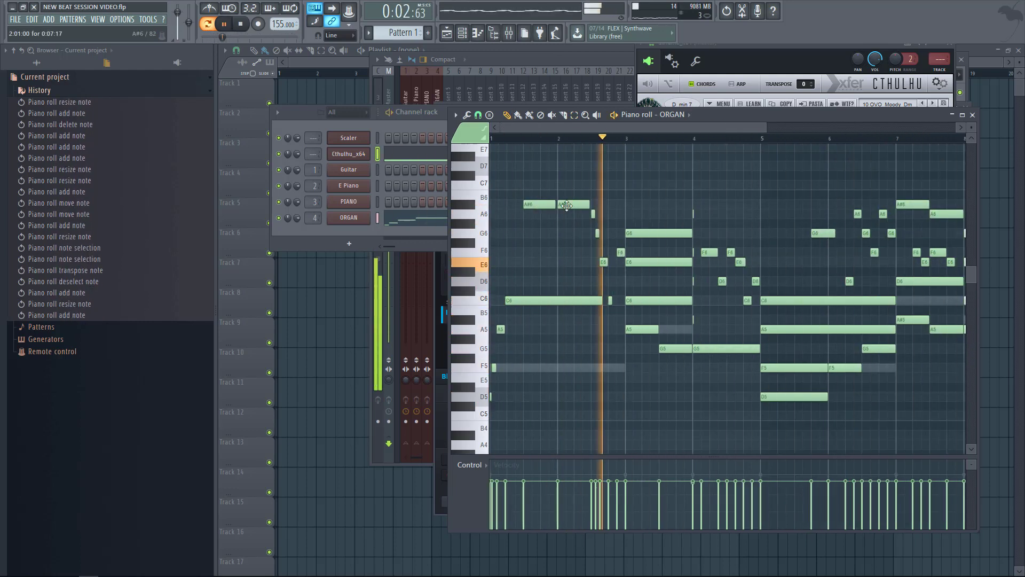
{"action": "left_click_drag", "start_coordinate": [567, 204], "coordinate": [567, 213]}
{"action": "left_click_drag", "start_coordinate": [540, 205], "coordinate": [539, 185]}
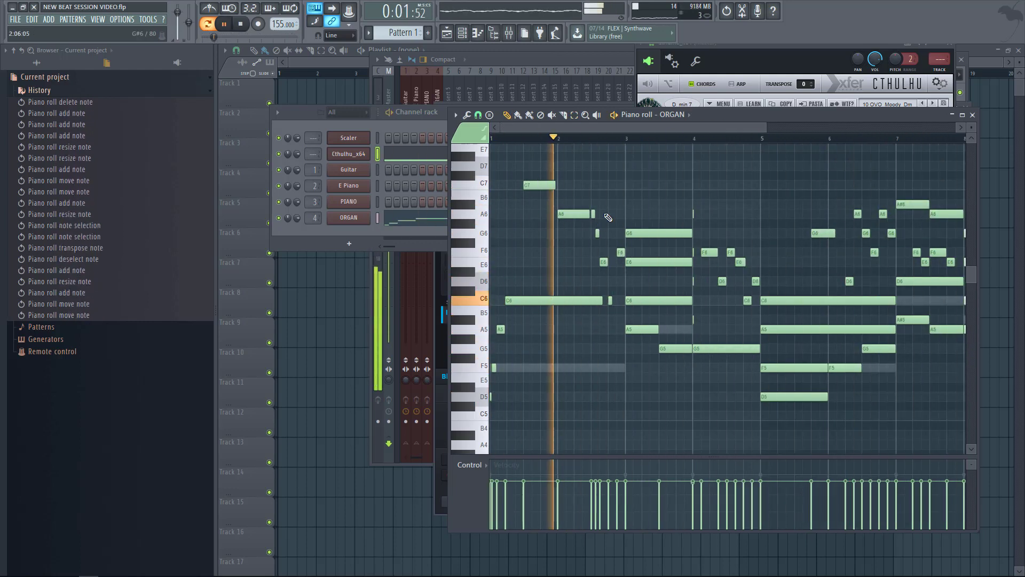
Open the E Piano instrument and insert a Sampler channel above Scaler in the channel rack
{"action": "left_click", "coordinate": [366, 185]}
{"action": "left_click", "coordinate": [634, 106]}
{"action": "left_click", "coordinate": [632, 107]}
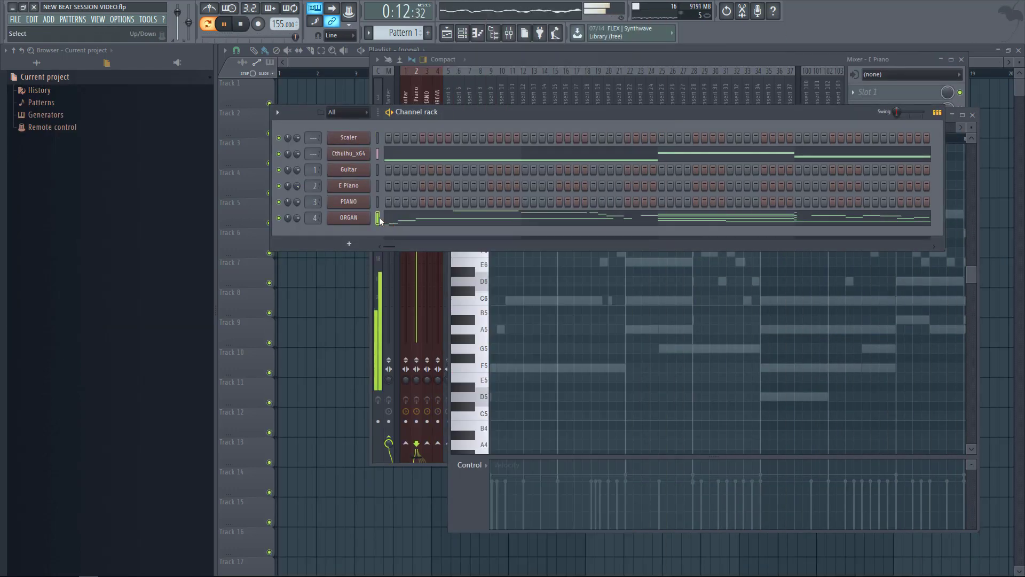
{"action": "right_click", "coordinate": [363, 143]}
{"action": "mouse_move", "coordinate": [400, 201]}
{"action": "left_click", "coordinate": [491, 393]}
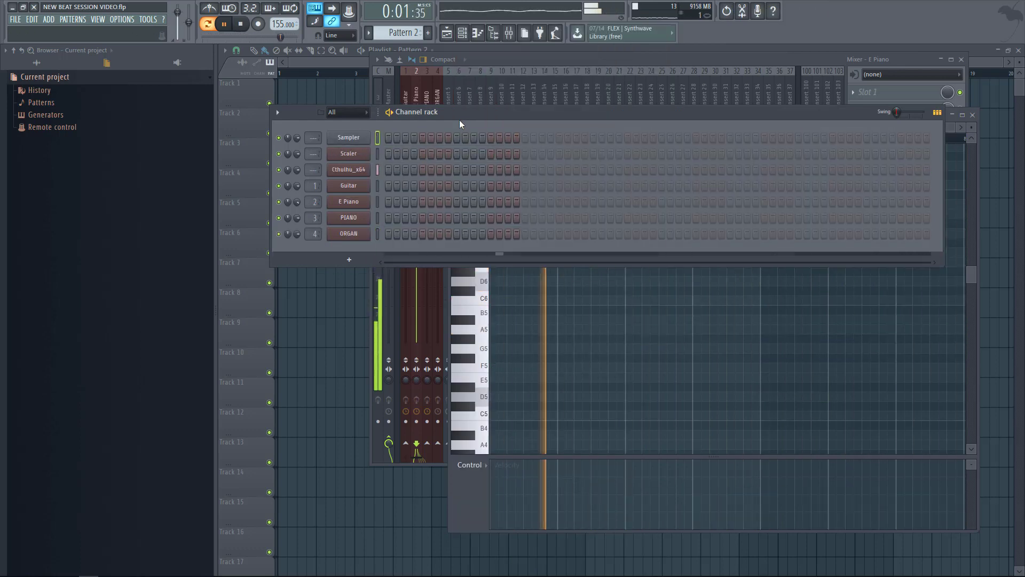
Open the Guitar channel's piano roll
{"action": "right_click", "coordinate": [349, 185]}
{"action": "left_click", "coordinate": [534, 80]}
{"action": "left_click", "coordinate": [518, 234]}
{"action": "left_click", "coordinate": [535, 204]}
{"action": "left_click", "coordinate": [552, 214]}
{"action": "left_click", "coordinate": [570, 233]}
{"action": "right_click", "coordinate": [569, 234]}
{"action": "right_click", "coordinate": [552, 214]}
{"action": "right_click", "coordinate": [535, 204]}
{"action": "key", "text": "space"}
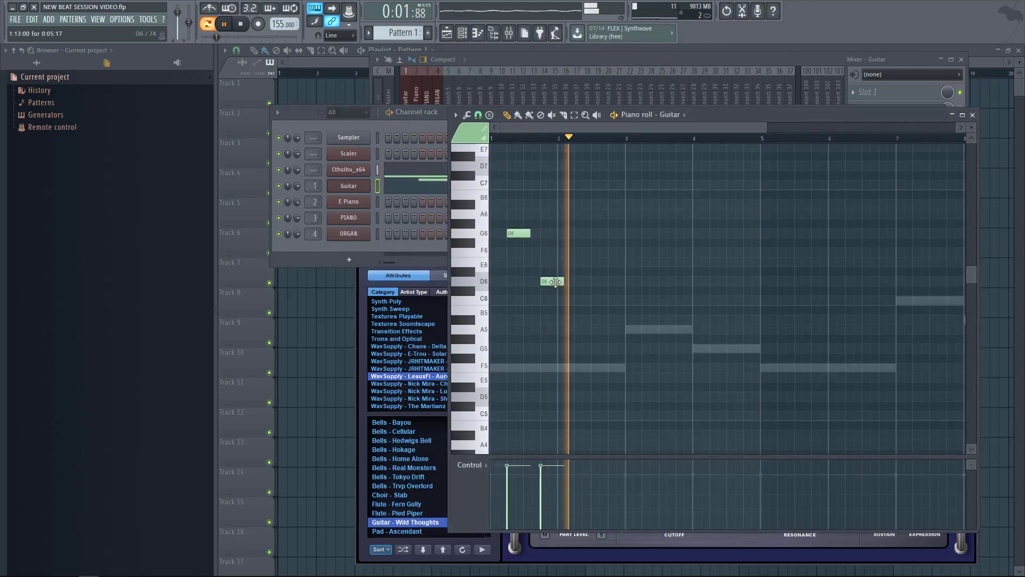
{"action": "right_click", "coordinate": [518, 234]}
Write the guitar melody for bars 1–2 using D6, F6, A6, A#6, A6, D7, A6, F6 and D6
{"action": "left_click", "coordinate": [502, 281]}
{"action": "left_click", "coordinate": [527, 252]}
{"action": "scroll", "coordinate": [541, 215], "scroll_direction": "up", "scroll_amount": 3}
{"action": "left_click", "coordinate": [565, 223]}
{"action": "left_click", "coordinate": [582, 271]}
{"action": "left_click", "coordinate": [597, 310]}
{"action": "left_click", "coordinate": [614, 339]}
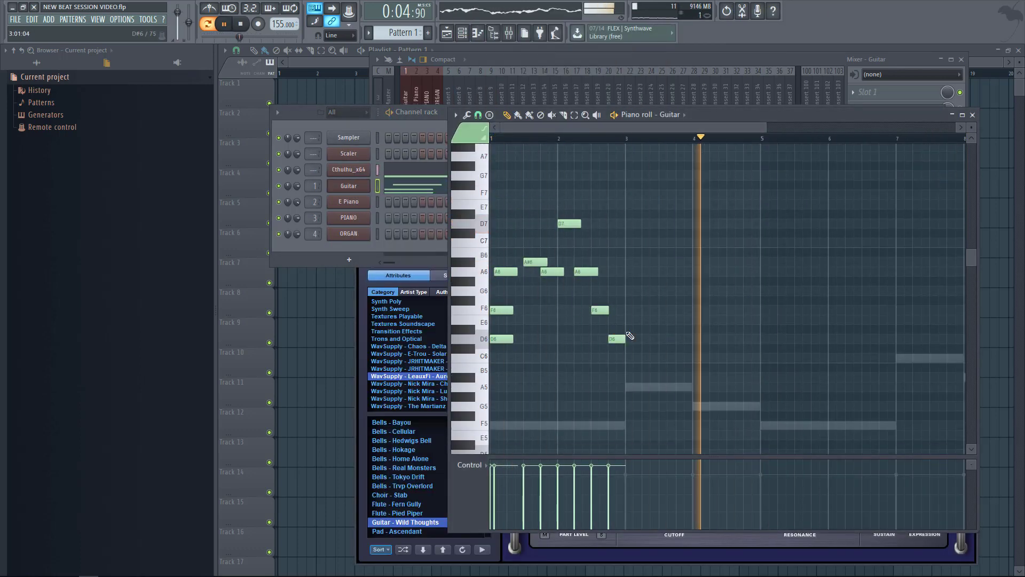
Continue the guitar melody through bars 3–4 with G6, A#6, A6, G6 and D6
{"action": "left_click", "coordinate": [635, 291]}
{"action": "left_click", "coordinate": [667, 261]}
{"action": "left_click", "coordinate": [678, 272]}
{"action": "key", "text": "space"}
{"action": "mouse_move", "coordinate": [687, 266]}
{"action": "left_mouse_down"}
{"action": "mouse_move", "coordinate": [669, 263]}
{"action": "mouse_move", "coordinate": [685, 271]}
{"action": "left_mouse_up"}
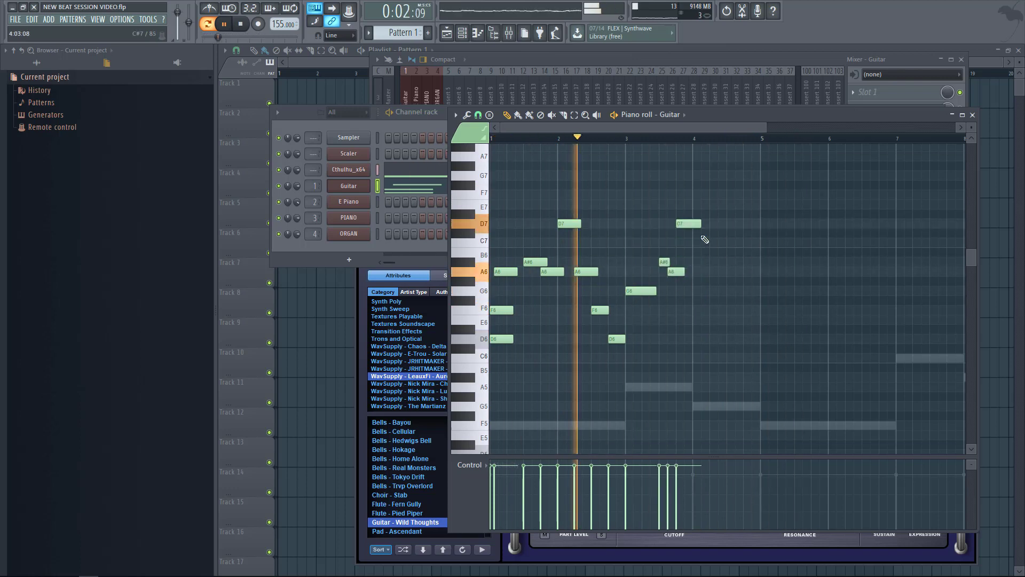
{"action": "left_click", "coordinate": [679, 291]}
{"action": "left_click", "coordinate": [696, 319]}
Duplicate the guitar phrase into bars 5–8 and change its ending to a descending F7, E7, D7, C7, A#6, A6 run
{"action": "key", "text": "ctrl+a"}
{"action": "key", "text": "ctrl+b"}
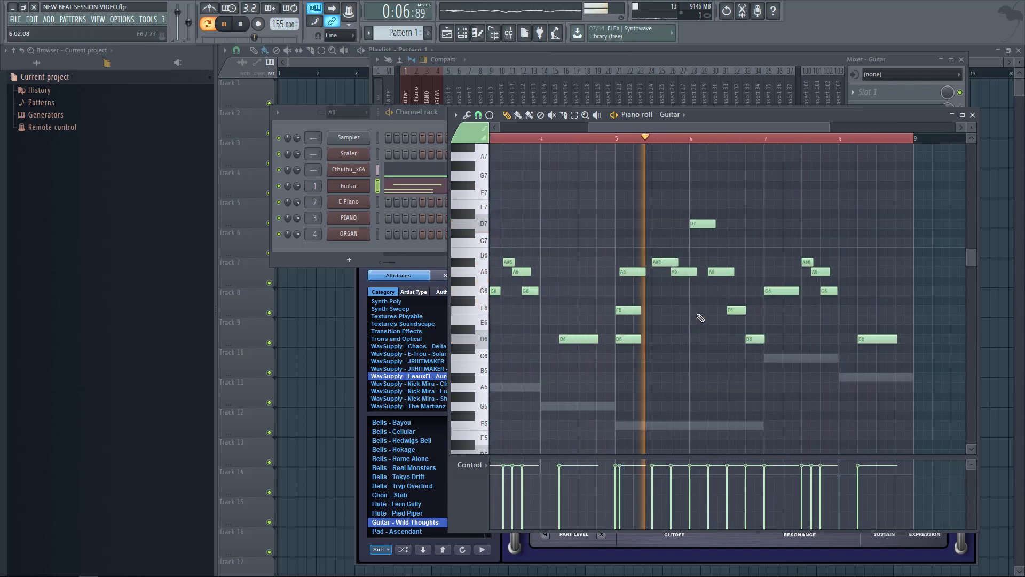
{"action": "left_click_drag", "start_coordinate": [878, 338], "coordinate": [877, 262]}
{"action": "left_click", "coordinate": [855, 243]}
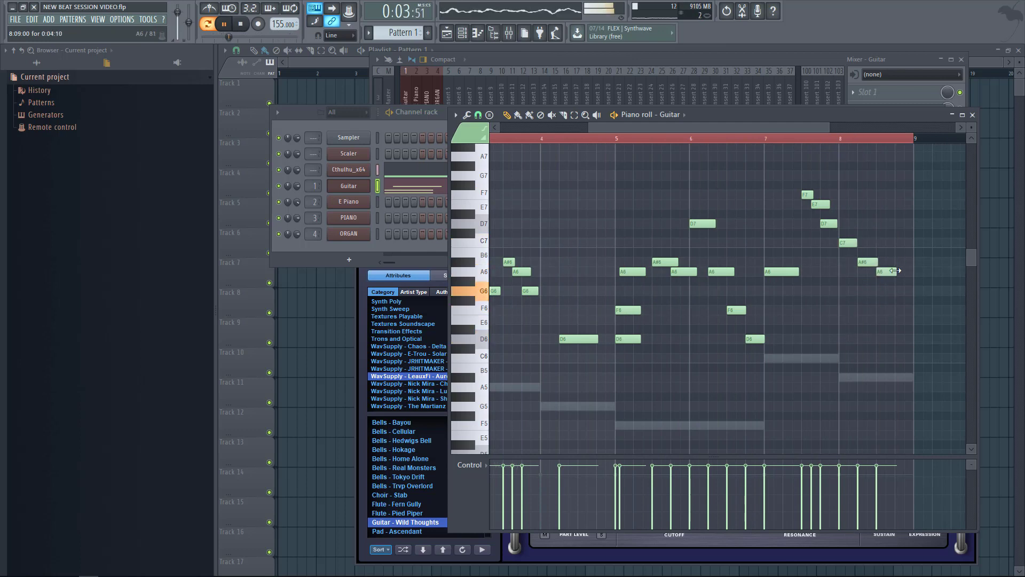
Add sustained D5, G5 and A5 notes beneath the guitar melody and randomize the levels of the upper melody notes
{"action": "scroll", "coordinate": [748, 353], "scroll_direction": "down", "scroll_amount": 2, "text": "ctrl"}
{"action": "scroll", "coordinate": [694, 342], "scroll_direction": "down", "scroll_amount": 3}
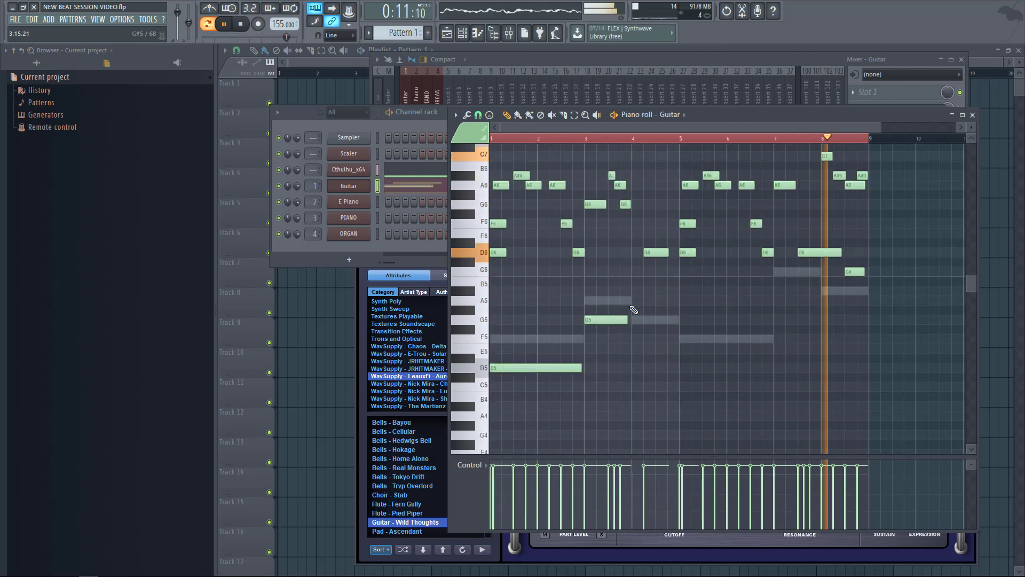
{"action": "scroll", "coordinate": [633, 310], "scroll_direction": "up", "scroll_amount": 3}
{"action": "key", "text": "alt+r"}
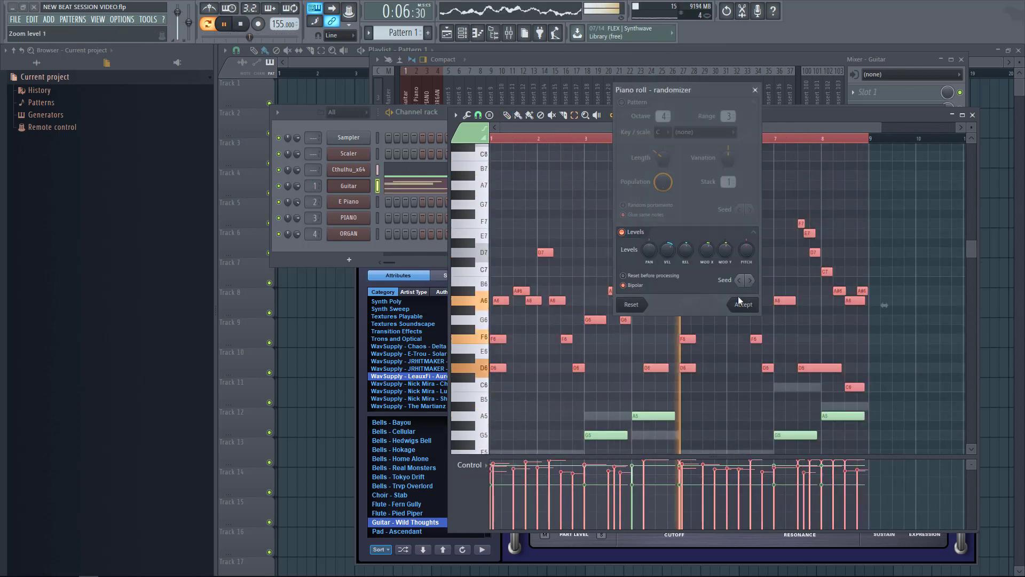
{"action": "left_click", "coordinate": [743, 303]}
Open the PIANO channel's piano roll and write a melody of G7, F7, E7, D7, E7, F7, D7, E7 and D7 across bars 1–3
{"action": "right_click", "coordinate": [392, 216]}
{"action": "left_click", "coordinate": [382, 222]}
{"action": "left_click", "coordinate": [556, 204]}
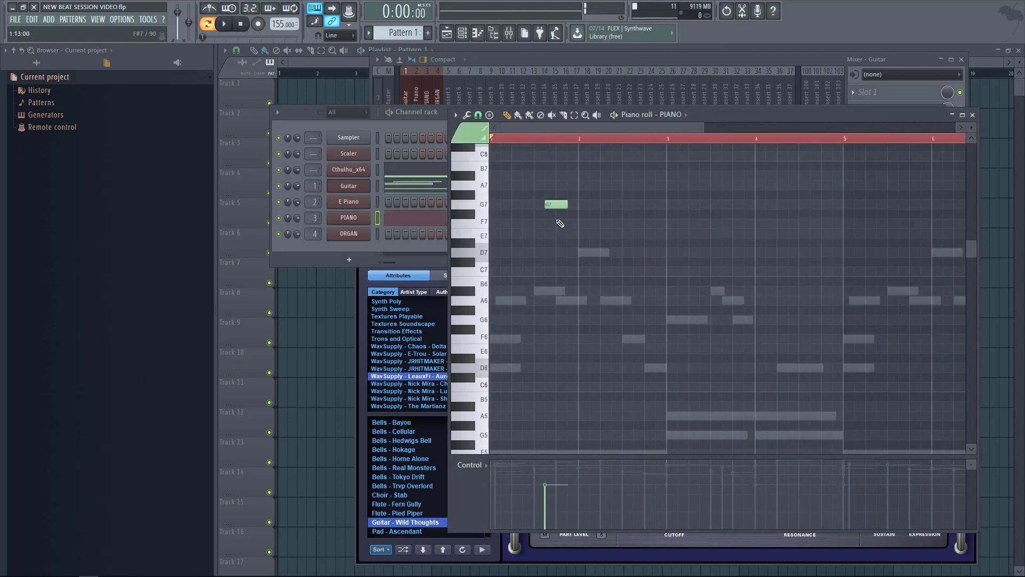
{"action": "key", "text": "space"}
{"action": "left_click", "coordinate": [567, 223]}
{"action": "left_click", "coordinate": [578, 233]}
{"action": "left_click", "coordinate": [590, 252]}
{"action": "left_click", "coordinate": [612, 233]}
{"action": "left_click", "coordinate": [623, 223]}
{"action": "left_click", "coordinate": [633, 252]}
{"action": "left_click", "coordinate": [721, 252]}
Finish the piano phrase in bars 3–4 with an A, G, A, G, F, E, D run and raise that run one octave
{"action": "left_click_drag", "start_coordinate": [762, 302], "coordinate": [752, 302]}
{"action": "left_click", "coordinate": [758, 320]}
{"action": "left_click", "coordinate": [769, 300]}
{"action": "left_click", "coordinate": [780, 320]}
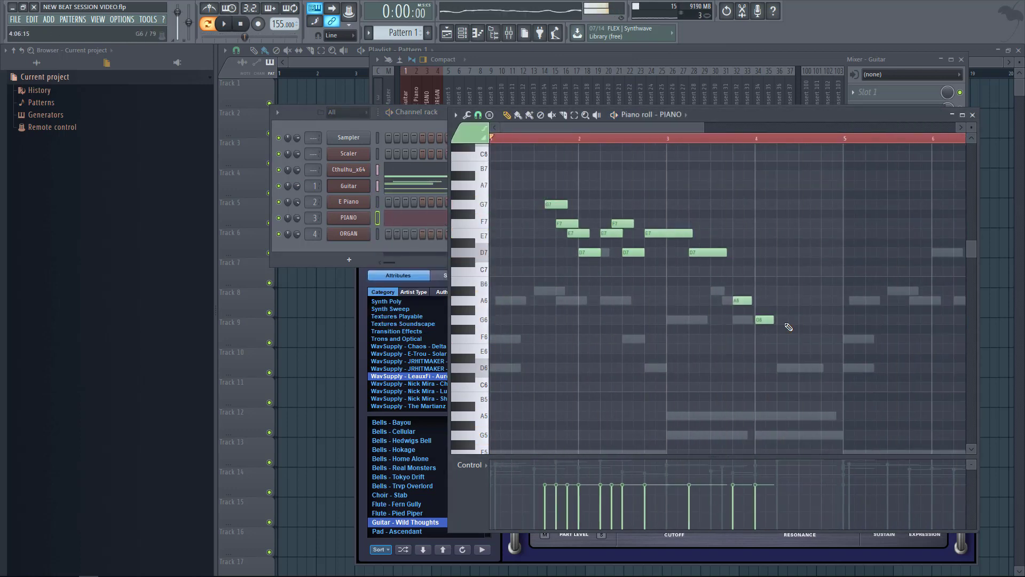
{"action": "left_click", "coordinate": [791, 336]}
{"action": "left_click", "coordinate": [801, 351]}
{"action": "left_click", "coordinate": [811, 368]}
{"action": "key", "text": "ctrl+Up"}
{"action": "scroll", "coordinate": [669, 158], "scroll_direction": "down", "scroll_amount": 3}
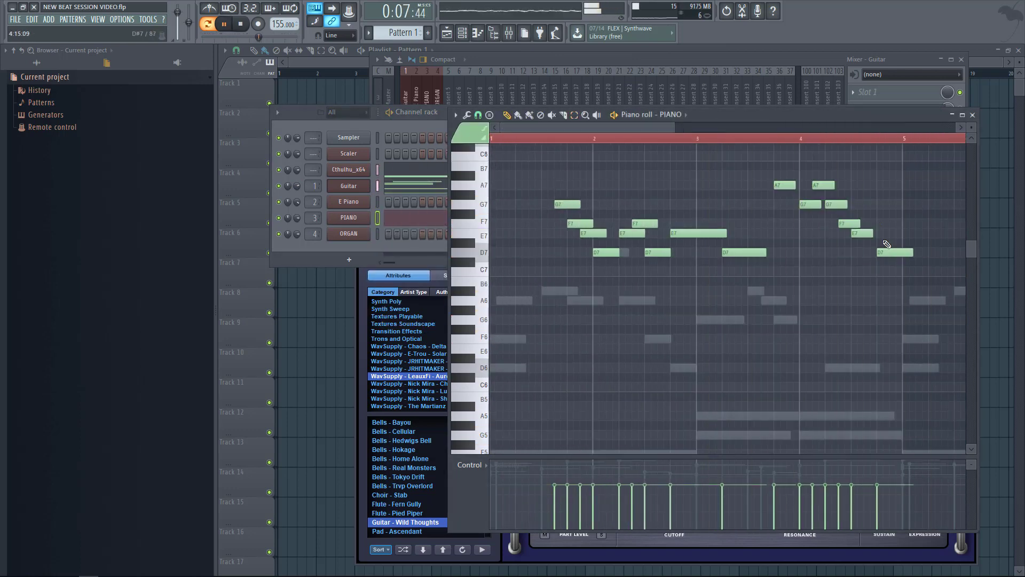
Duplicate the piano melody into bars 5–8 and lower the pitches of its closing run in bars 7–8
{"action": "key", "text": "ctrl+b"}
{"action": "left_click_drag", "start_coordinate": [884, 185], "coordinate": [810, 185]}
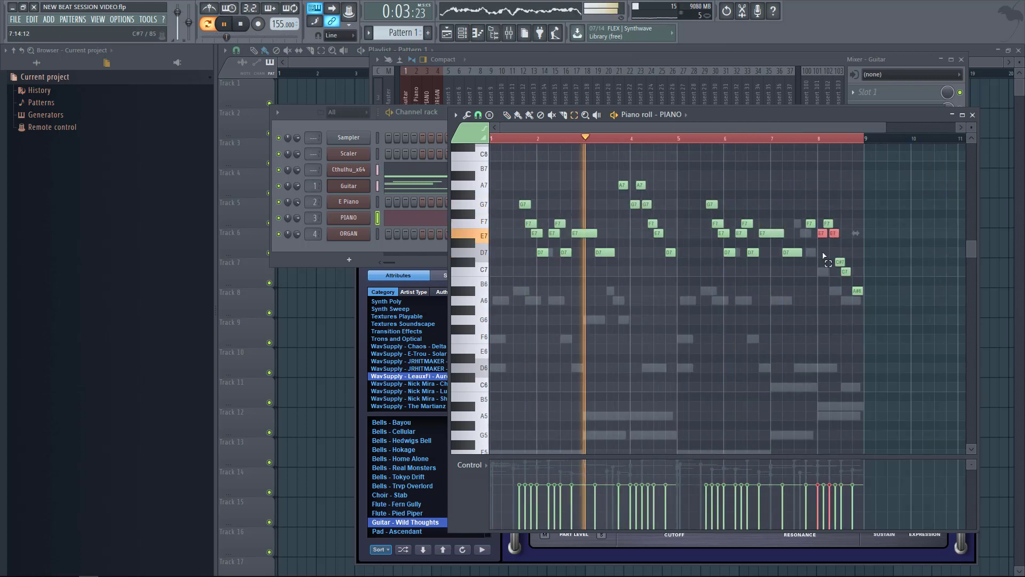
Open the ORGAN channel's piano roll and try a rising run of A#6, C7, D7 and E7 leading into bar 2
{"action": "left_click", "coordinate": [377, 233]}
{"action": "left_click", "coordinate": [513, 290]}
{"action": "scroll", "coordinate": [513, 290], "scroll_direction": "up", "scroll_amount": 3}
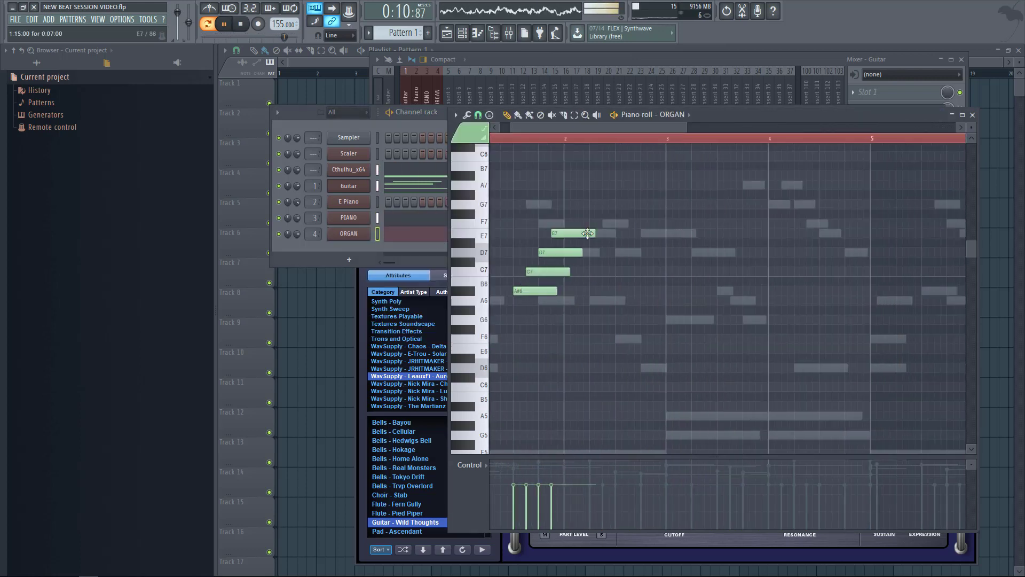
{"action": "left_click_drag", "start_coordinate": [618, 253], "coordinate": [614, 368]}
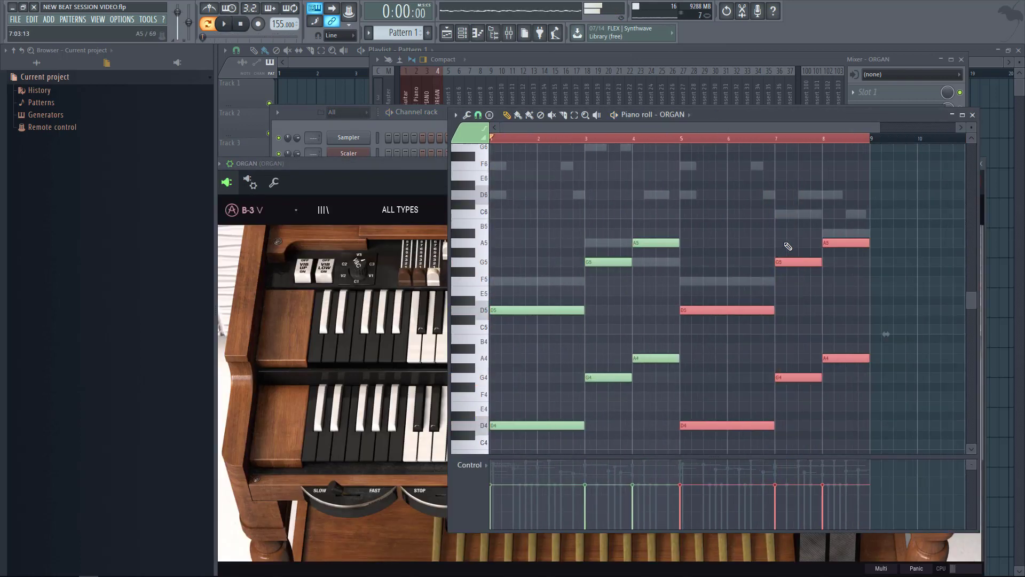
Raise the organ's octave-doubled notes in bar 7 to C6 and C5, and those in bar 8 to A#5 and A#4
{"action": "left_click_drag", "start_coordinate": [796, 249], "coordinate": [810, 425]}
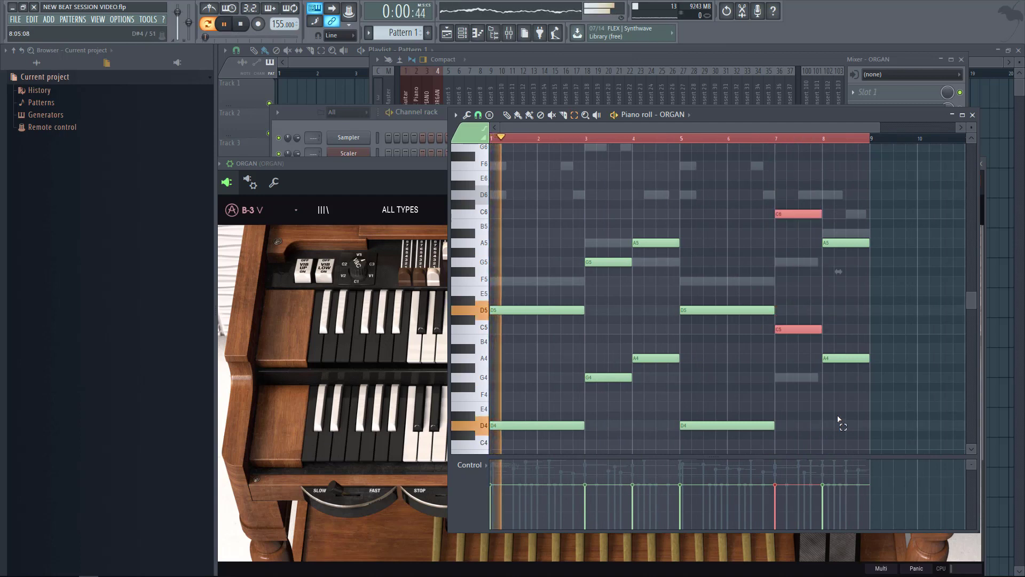
{"action": "left_click_drag", "start_coordinate": [838, 419], "coordinate": [860, 239]}
{"action": "key", "text": "shift+Up"}
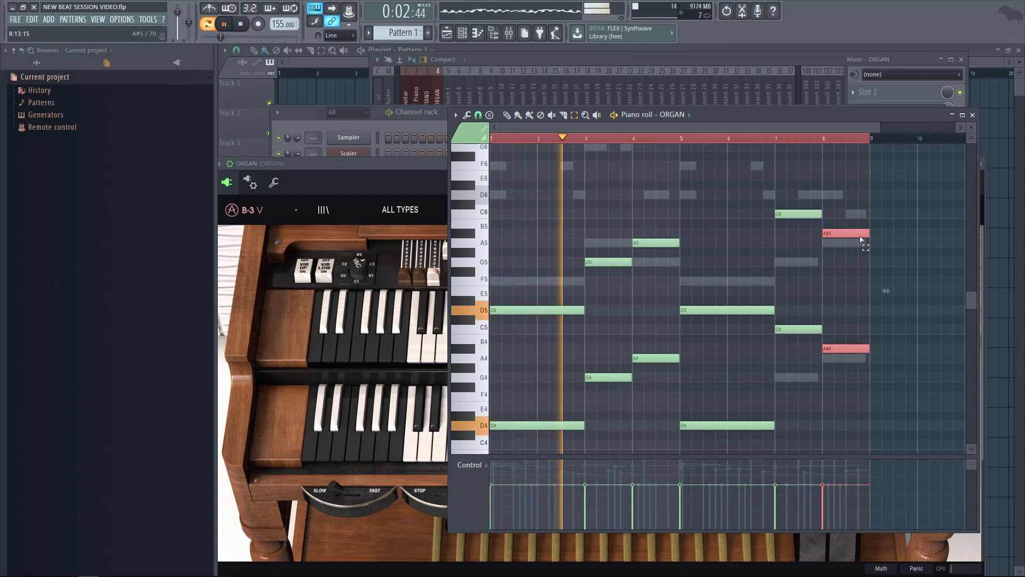
Undo the organ's last pitch raise in bar 8 and change the B-3 V preset to ELP Tarkuss
{"action": "key", "text": "ctrl+z"}
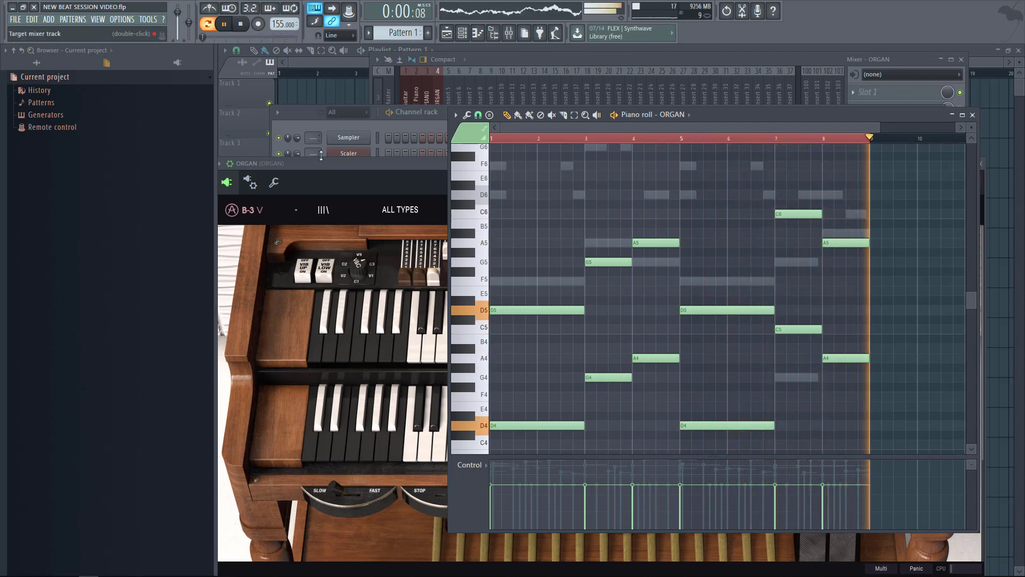
{"action": "left_click", "coordinate": [397, 187]}
{"action": "left_click", "coordinate": [629, 211]}
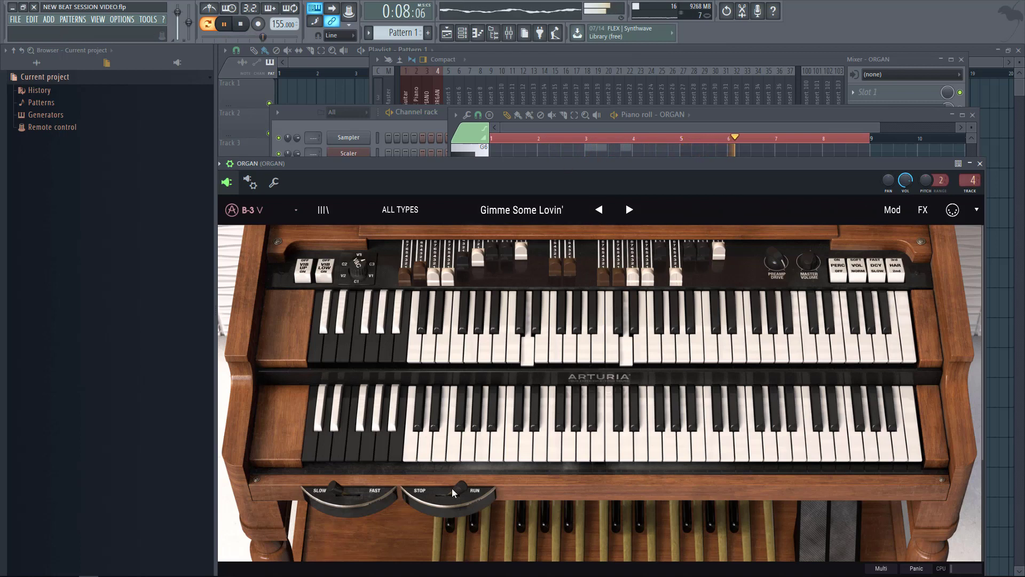
{"action": "left_click", "coordinate": [636, 215]}
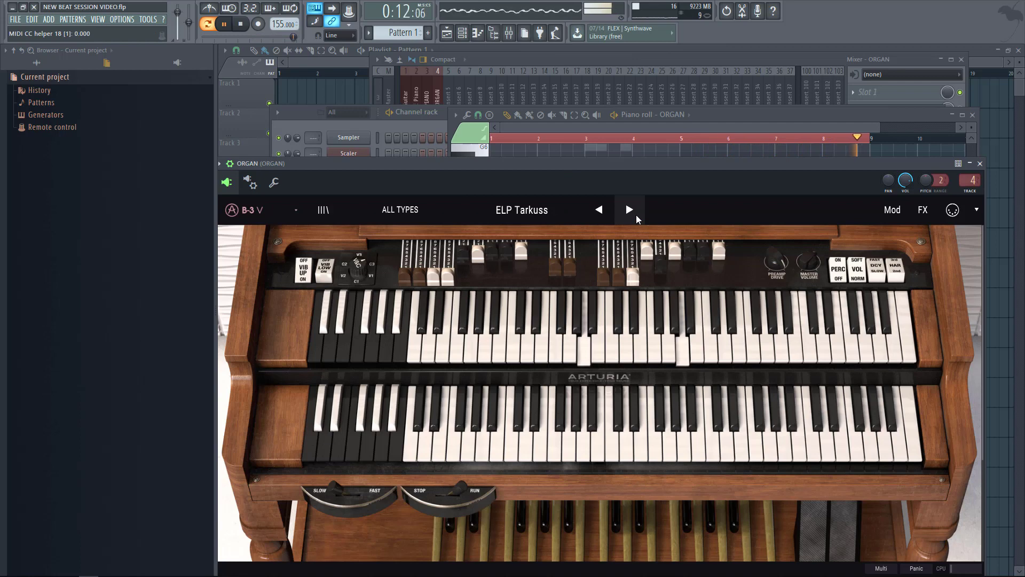
{"action": "left_click", "coordinate": [983, 168]}
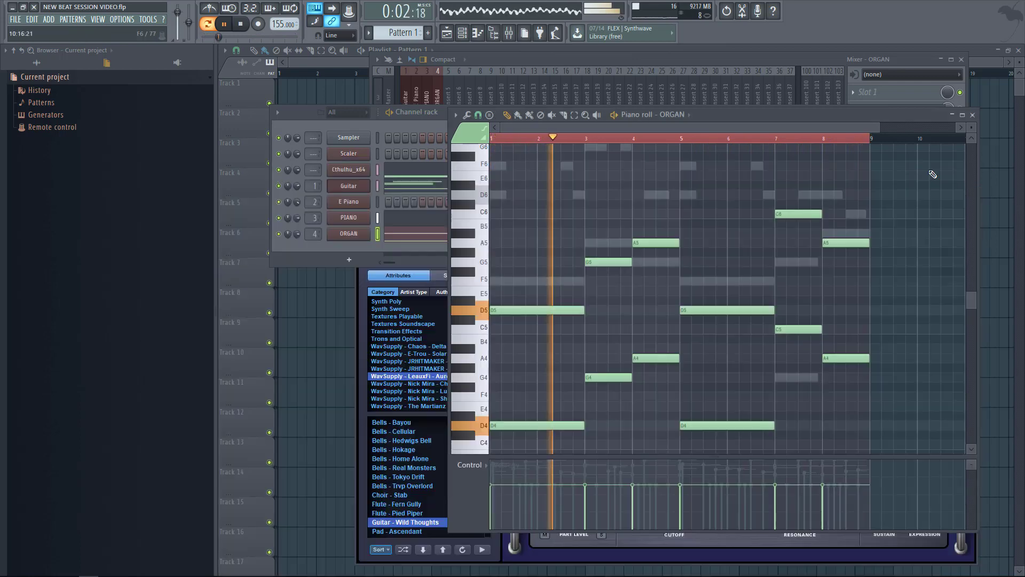
Balance the mixer by lowering the organ, piano and guitar volumes, with the organ lowest
{"action": "left_click", "coordinate": [462, 80]}
{"action": "right_click", "coordinate": [428, 185]}
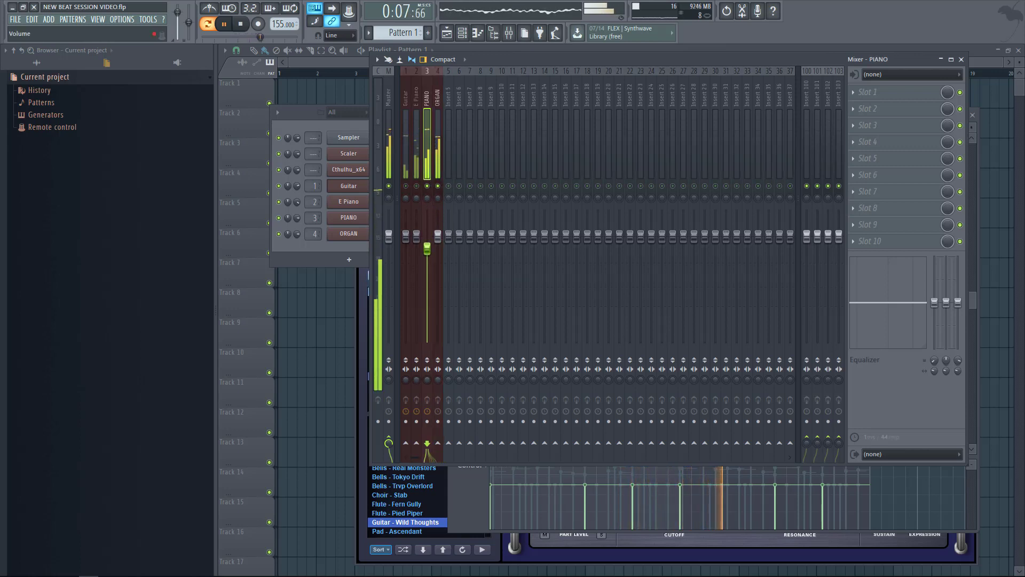
{"action": "left_click_drag", "start_coordinate": [437, 235], "coordinate": [438, 266]}
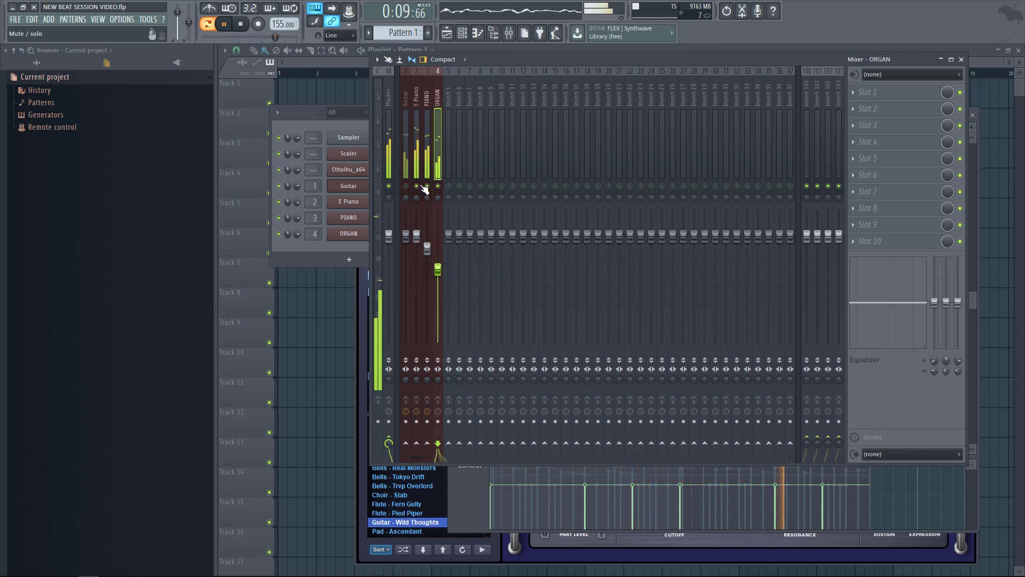
{"action": "mouse_move", "coordinate": [427, 248]}
{"action": "left_mouse_down"}
{"action": "mouse_move", "coordinate": [427, 237]}
{"action": "mouse_move", "coordinate": [427, 254]}
{"action": "left_mouse_up"}
{"action": "left_click", "coordinate": [404, 161]}
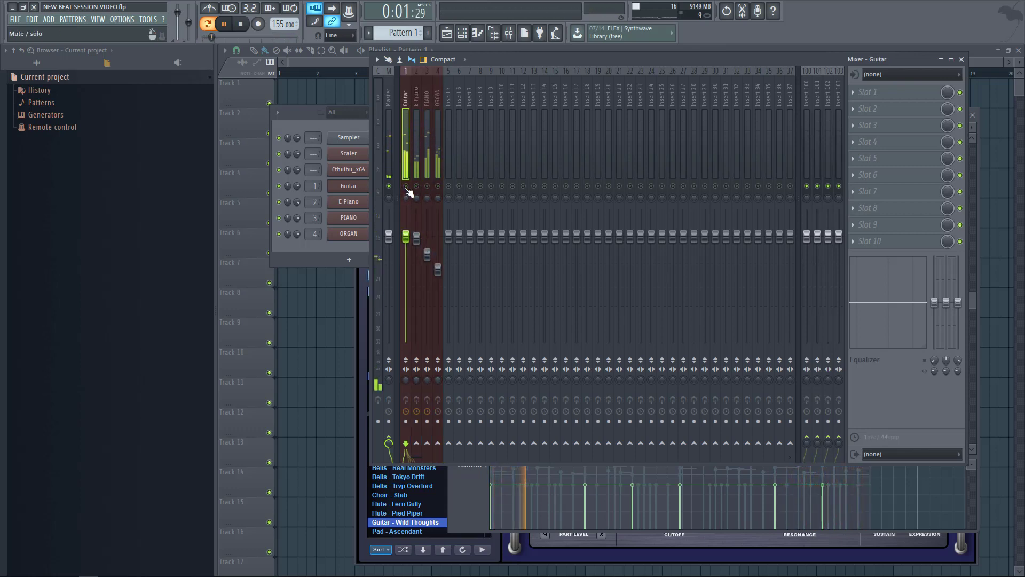
{"action": "left_click_drag", "start_coordinate": [413, 235], "coordinate": [413, 250]}
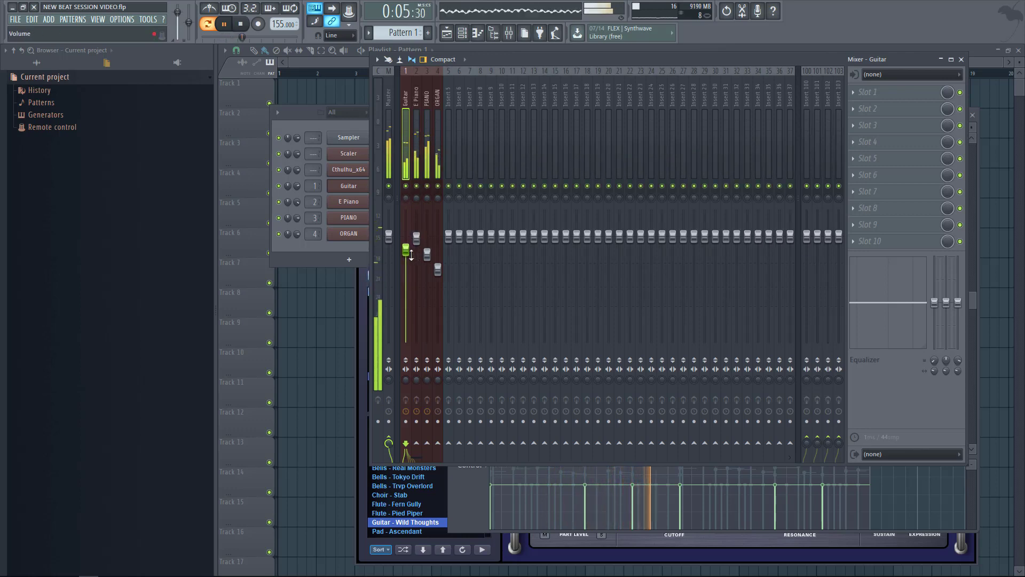
Add Gtr (38 Baby) from the Lil Mister - NBA Youngboy Producers Kit as a channel and place a one-bar D5 in bar 1
{"action": "left_click", "coordinate": [17, 76]}
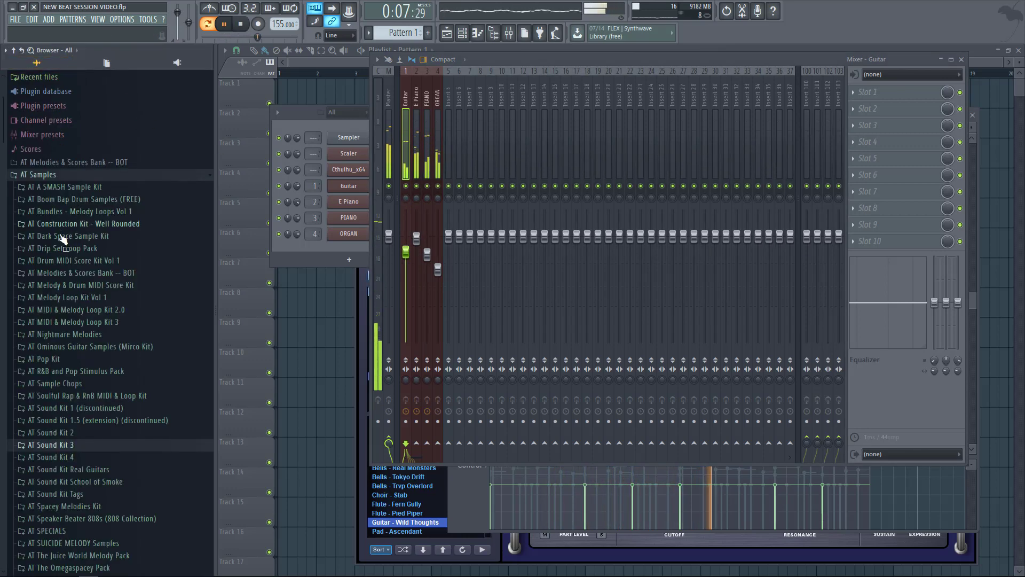
{"action": "left_click", "coordinate": [75, 446]}
{"action": "left_click", "coordinate": [81, 444]}
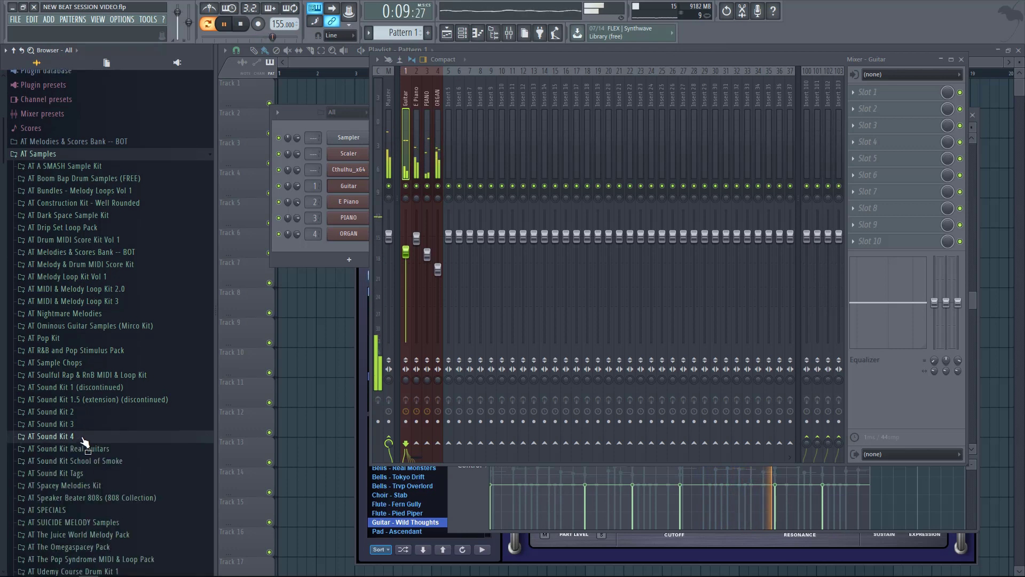
{"action": "scroll", "coordinate": [88, 433], "scroll_direction": "down", "scroll_amount": 10}
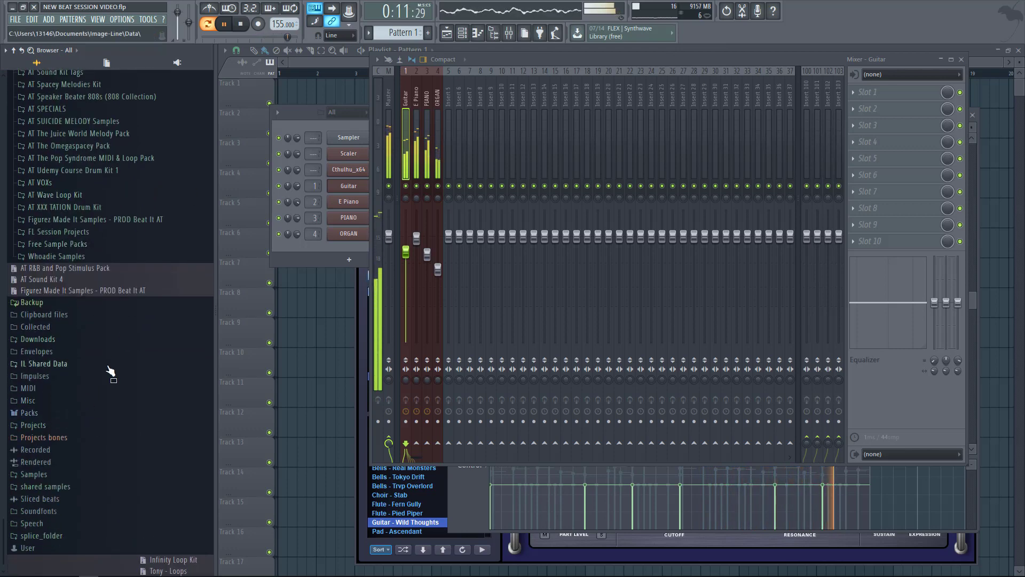
{"action": "left_click", "coordinate": [60, 414]}
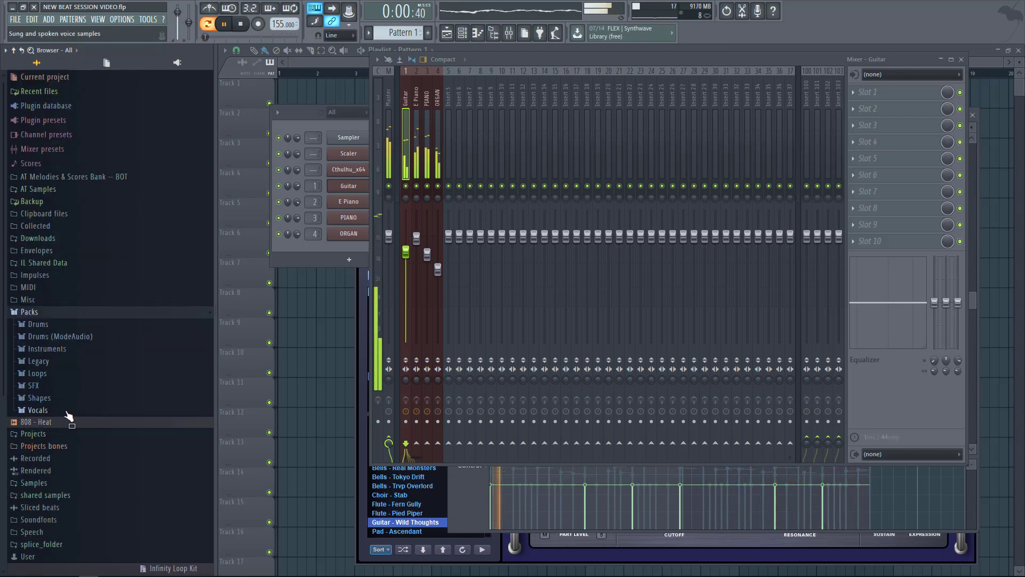
{"action": "left_click", "coordinate": [57, 314]}
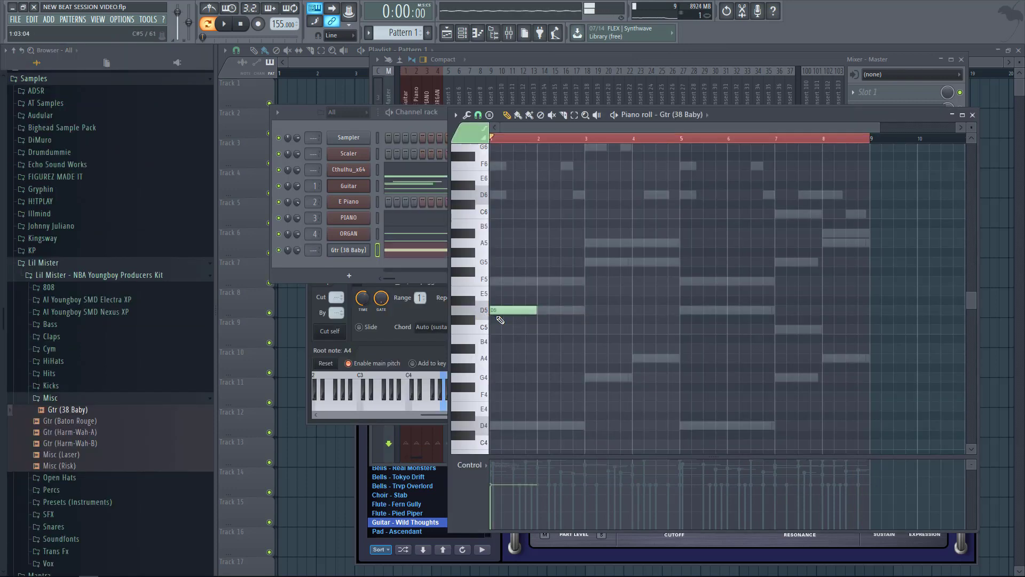
Complete the Gtr (38 Baby) part with one-bar notes: D5 in bar 5 and A4 in bars 4 and 8
{"action": "key", "text": "space"}
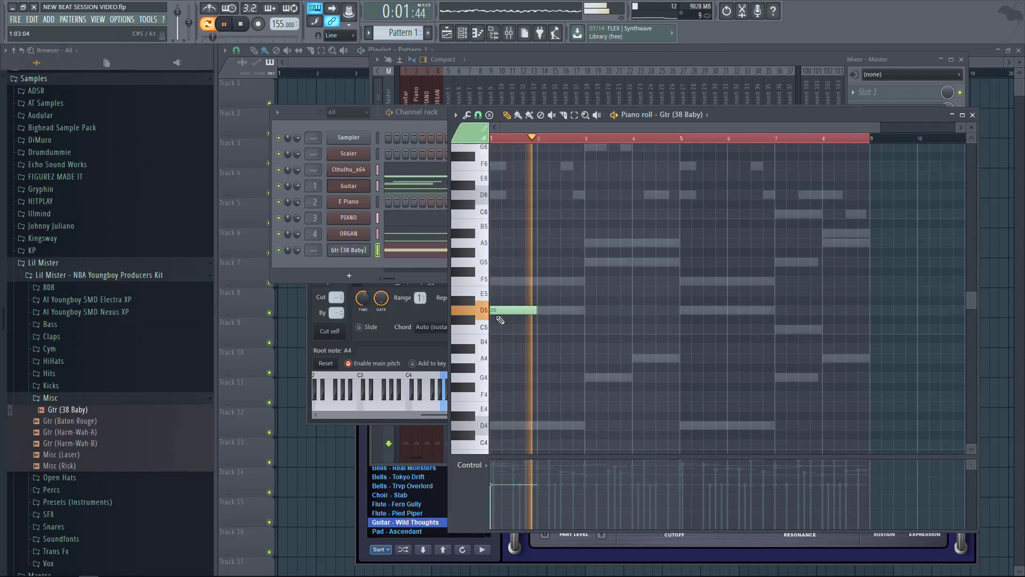
{"action": "left_click", "coordinate": [638, 243]}
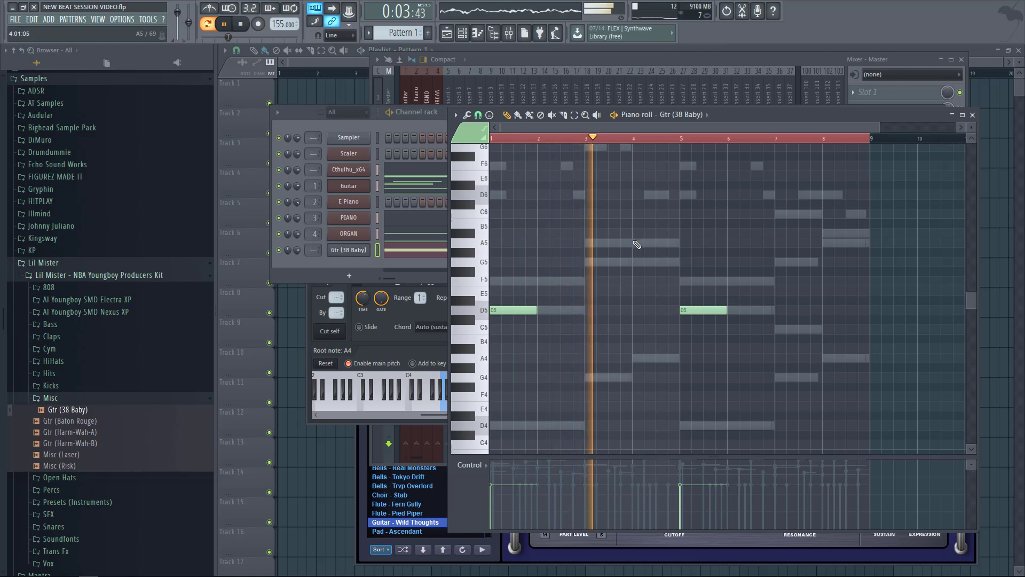
{"action": "left_click", "coordinate": [686, 310]}
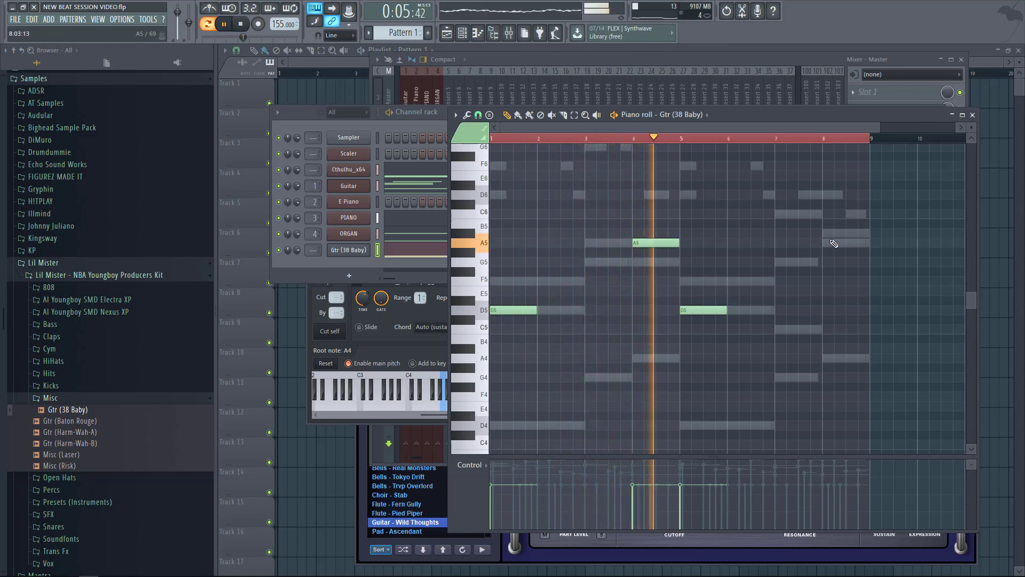
{"action": "left_click", "coordinate": [657, 242], "text": "ctrl"}
{"action": "key", "text": "ctrl+Down"}
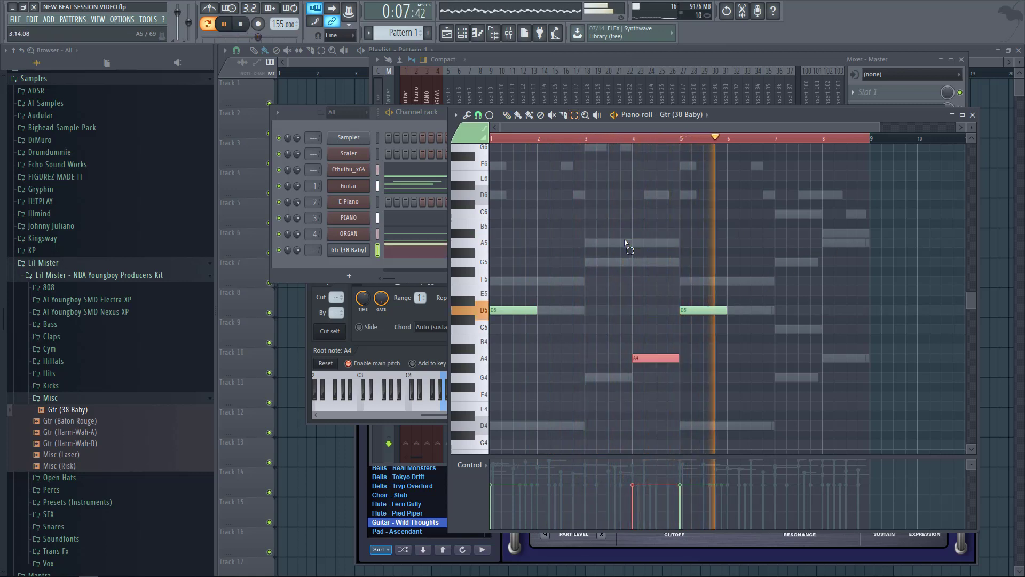
{"action": "left_click", "coordinate": [817, 357]}
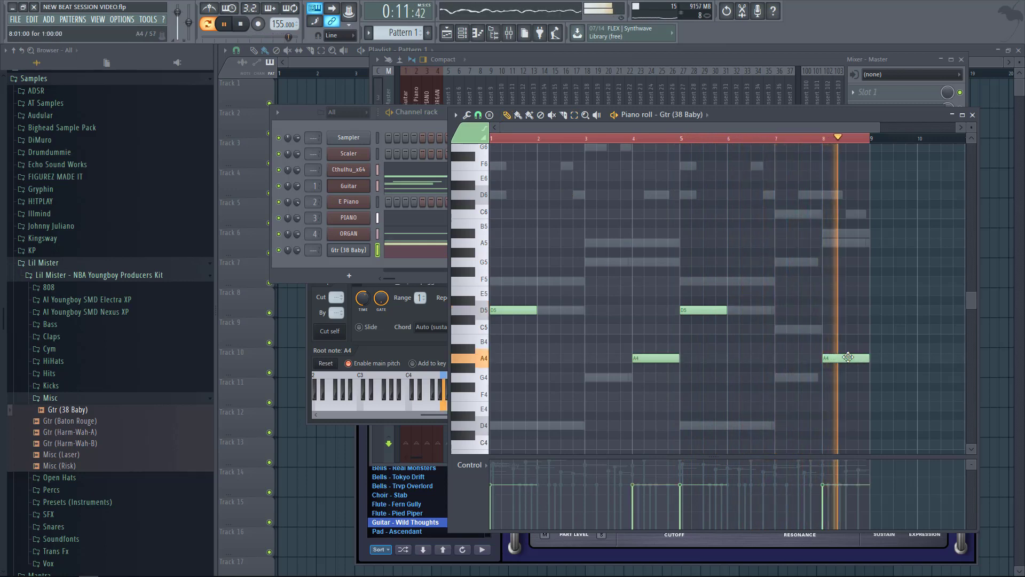
{"action": "key", "text": "F7"}
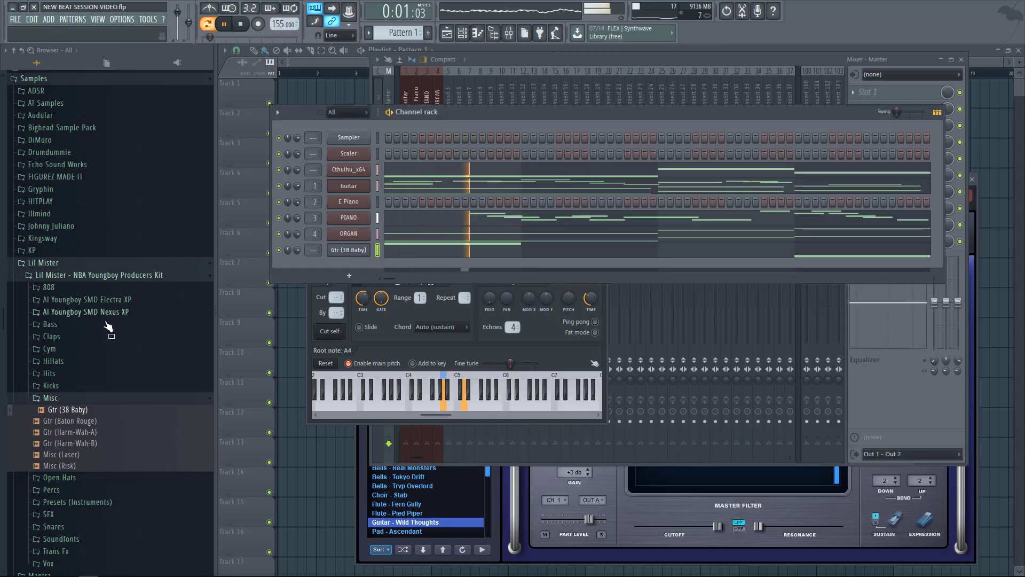
Audition hi-hats from the Lil Mister kit and AT Sound Kit 4, and add Hi Hat King as a new channel
{"action": "left_click", "coordinate": [53, 361]}
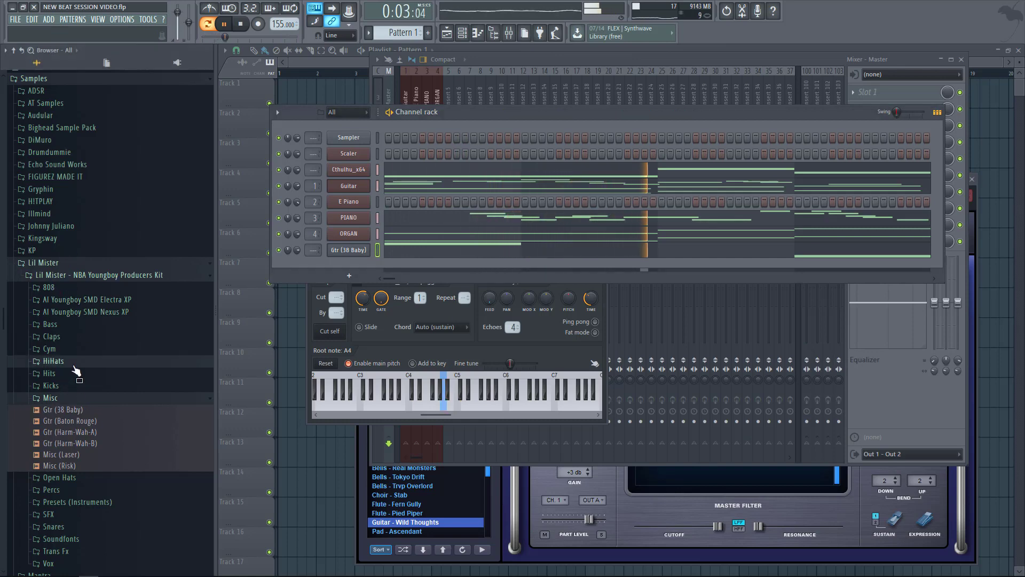
{"action": "left_click", "coordinate": [80, 395]}
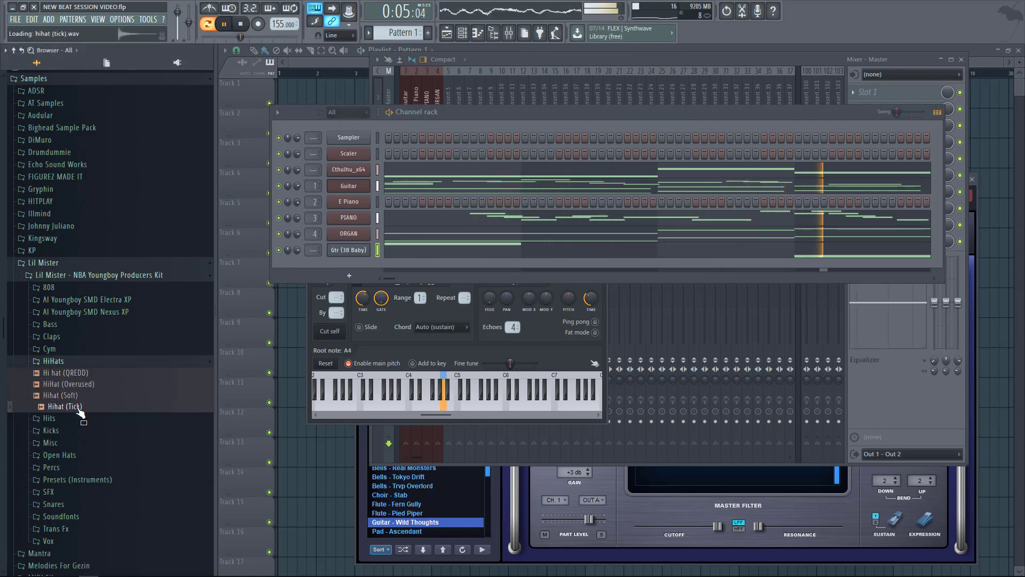
{"action": "scroll", "coordinate": [69, 321], "scroll_direction": "up", "scroll_amount": 5}
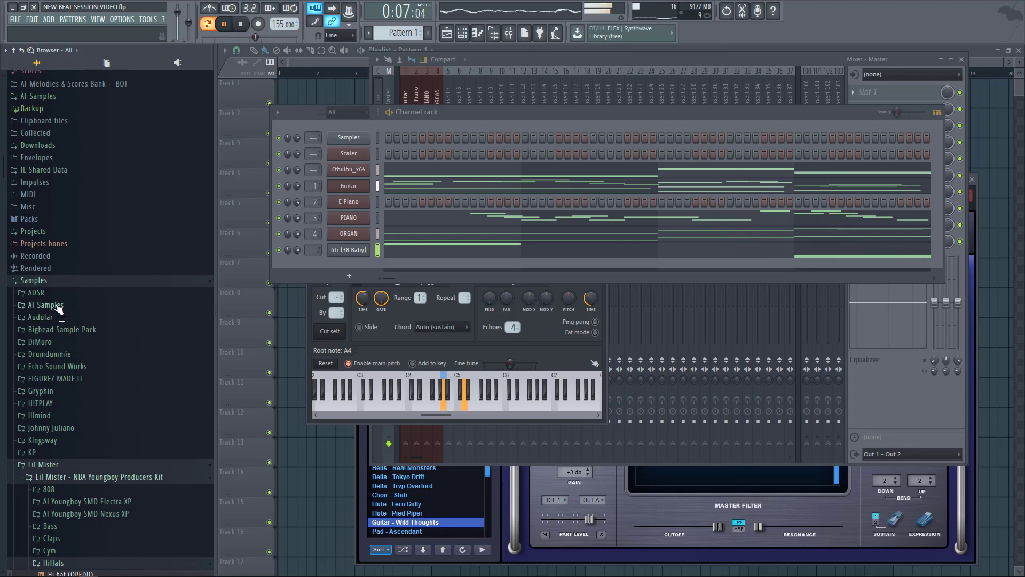
{"action": "left_click", "coordinate": [57, 304]}
{"action": "left_click", "coordinate": [80, 380]}
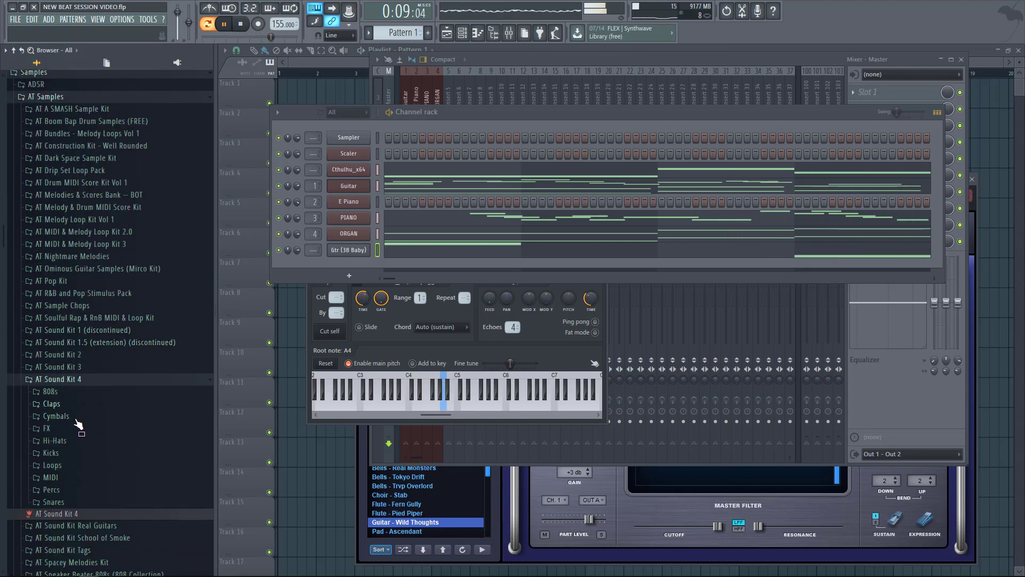
{"action": "left_click", "coordinate": [72, 441]}
{"action": "left_click", "coordinate": [80, 509]}
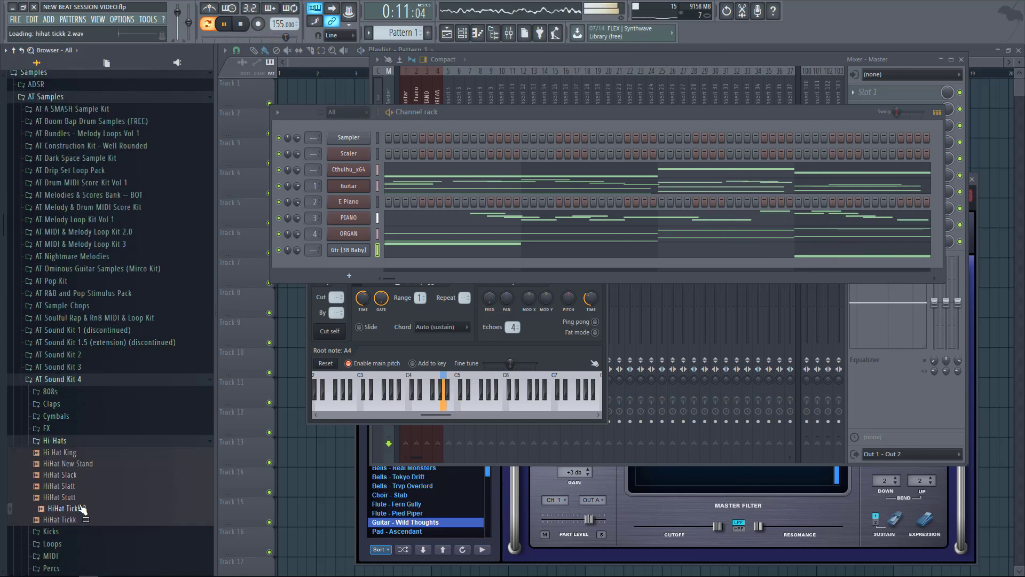
{"action": "left_click_drag", "start_coordinate": [59, 453], "coordinate": [367, 264]}
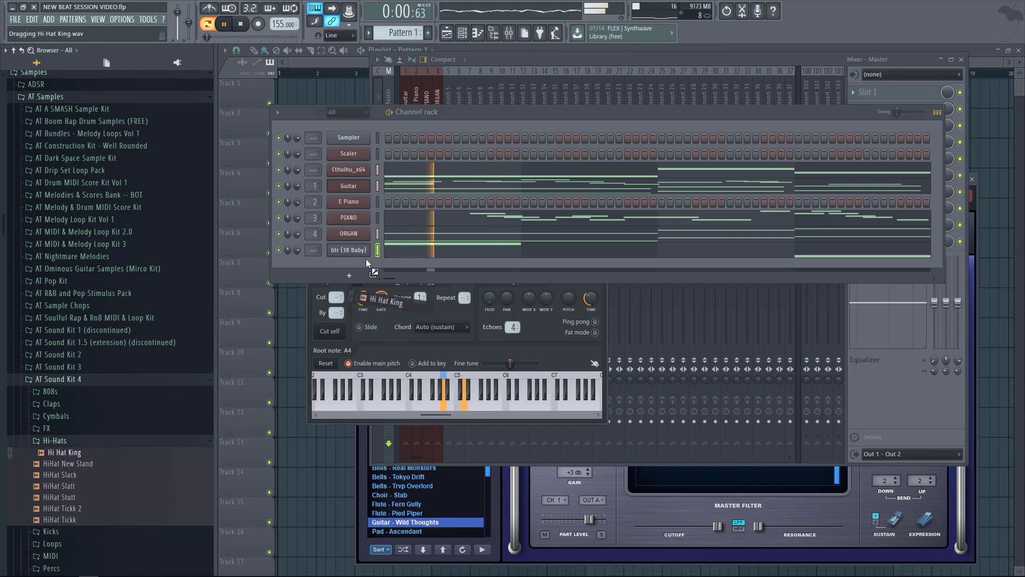
Fill the Hi Hat King channel with a hit on every second step
{"action": "right_click", "coordinate": [368, 264]}
{"action": "left_click", "coordinate": [470, 300]}
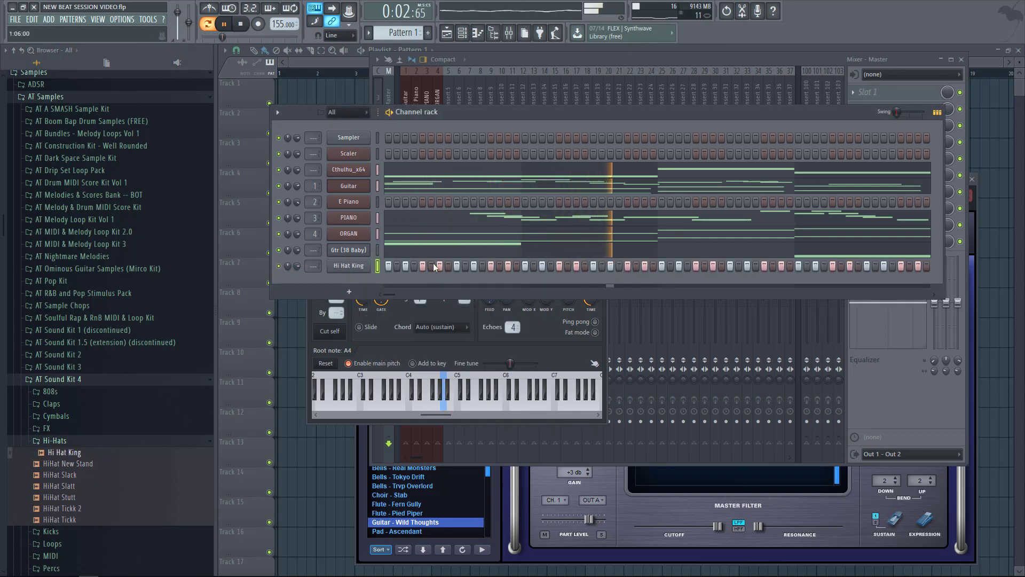
{"action": "scroll", "coordinate": [69, 200], "scroll_direction": "up", "scroll_amount": 10}
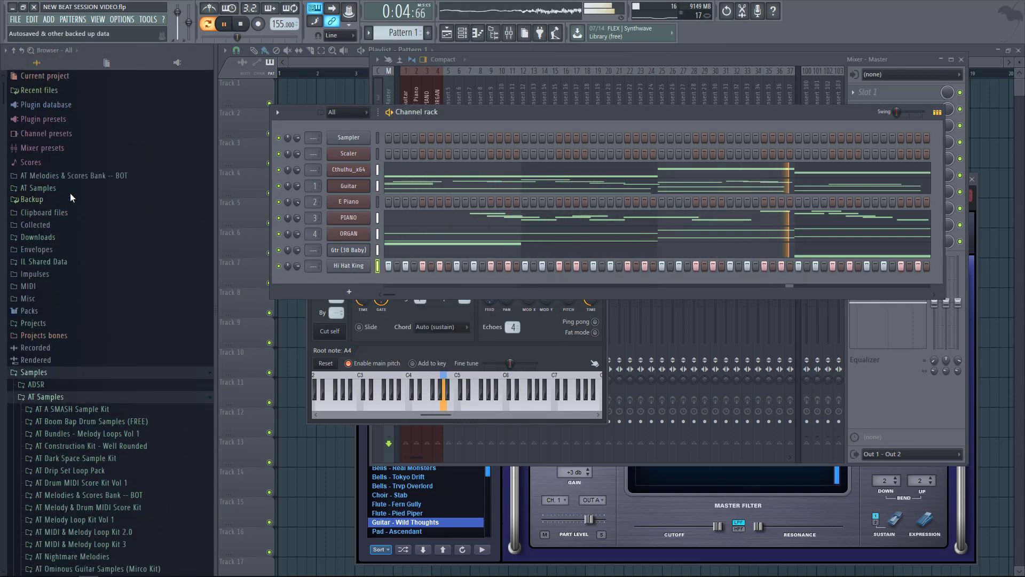
Create hi-hat rolls by chopping the C5 notes at the end of bar 4 and adding lower-pitched rolls late in bars 7 and 8
{"action": "key", "text": "F7"}
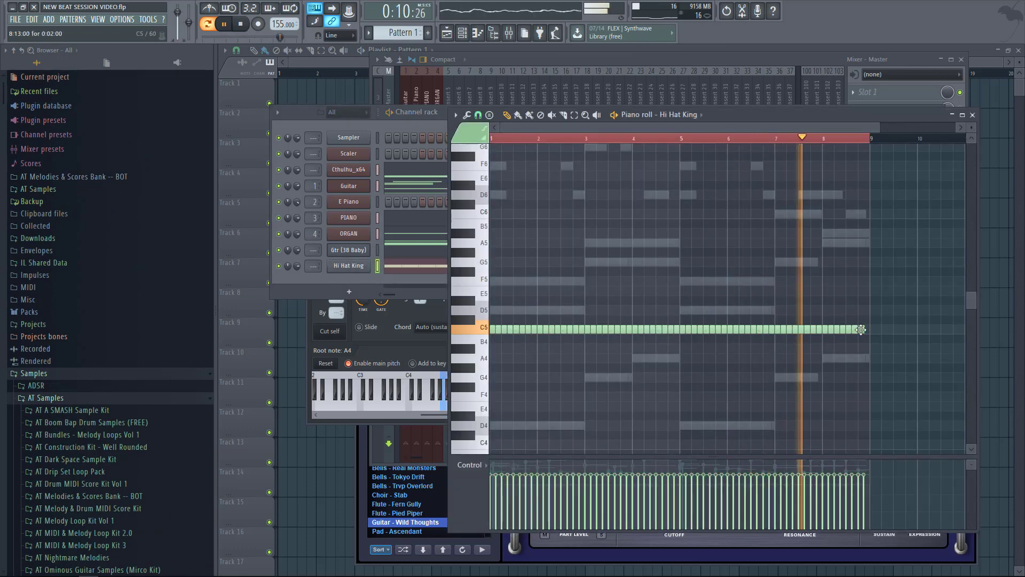
{"action": "key", "text": "alt+u"}
{"action": "key", "text": "Return"}
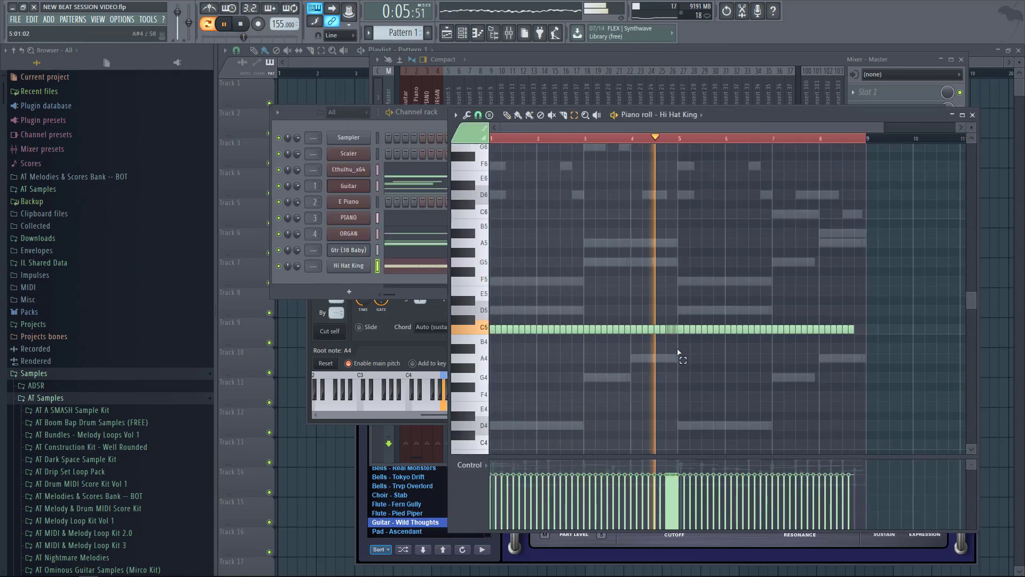
{"action": "left_click_drag", "start_coordinate": [775, 357], "coordinate": [812, 357]}
{"action": "left_click_drag", "start_coordinate": [873, 377], "coordinate": [912, 383]}
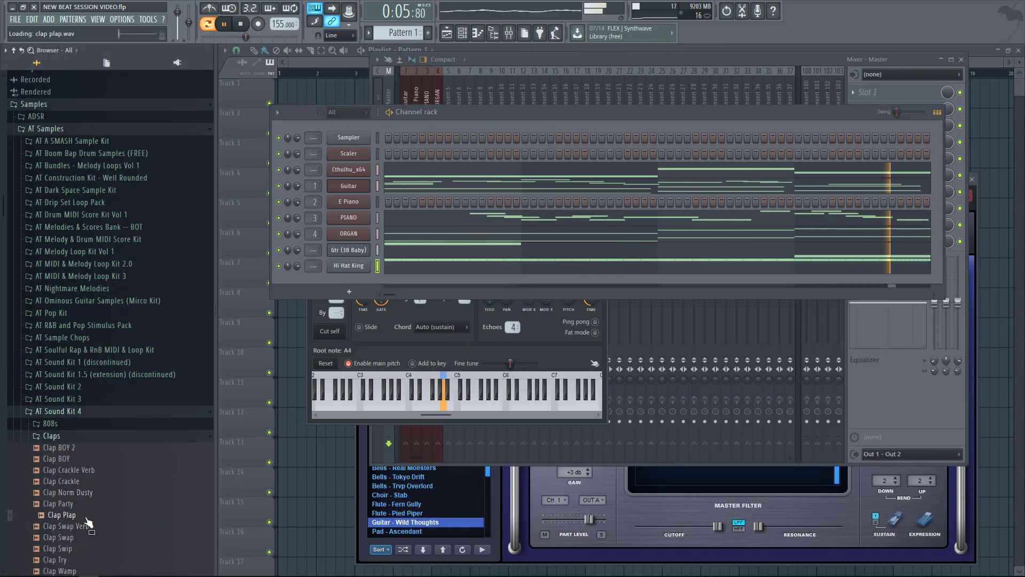
Layer Clap Norm Dusty and Clap Party as new channels, with hits on the third beat of each bar
{"action": "left_click_drag", "start_coordinate": [62, 504], "coordinate": [537, 290]}
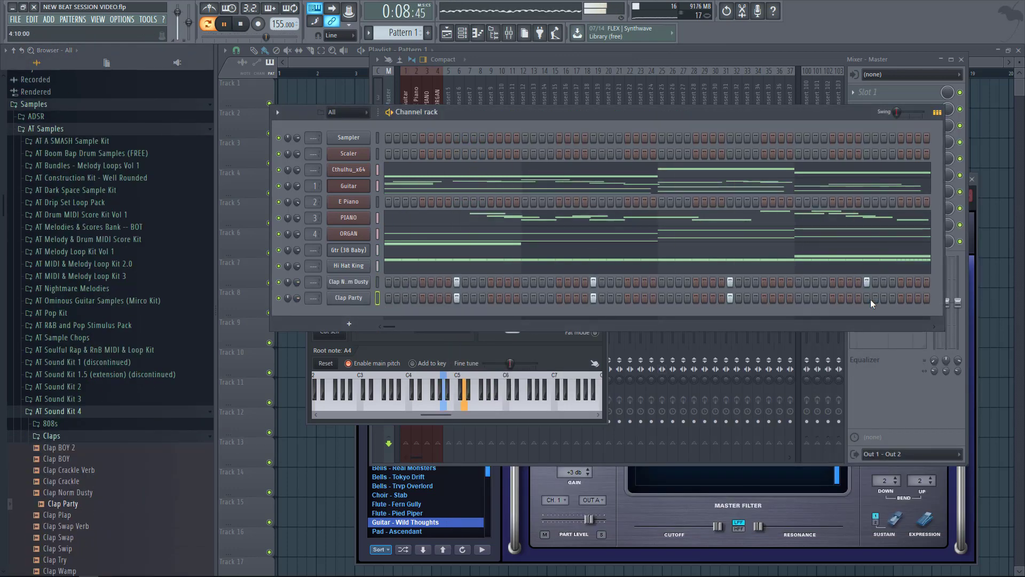
{"action": "key", "text": "F7"}
{"action": "key", "text": "F7"}
{"action": "key", "text": "F9"}
Add the 808 ROUGE sample from AT Sound Kit 4 as a new channel and open its piano roll
{"action": "left_click", "coordinate": [51, 423]}
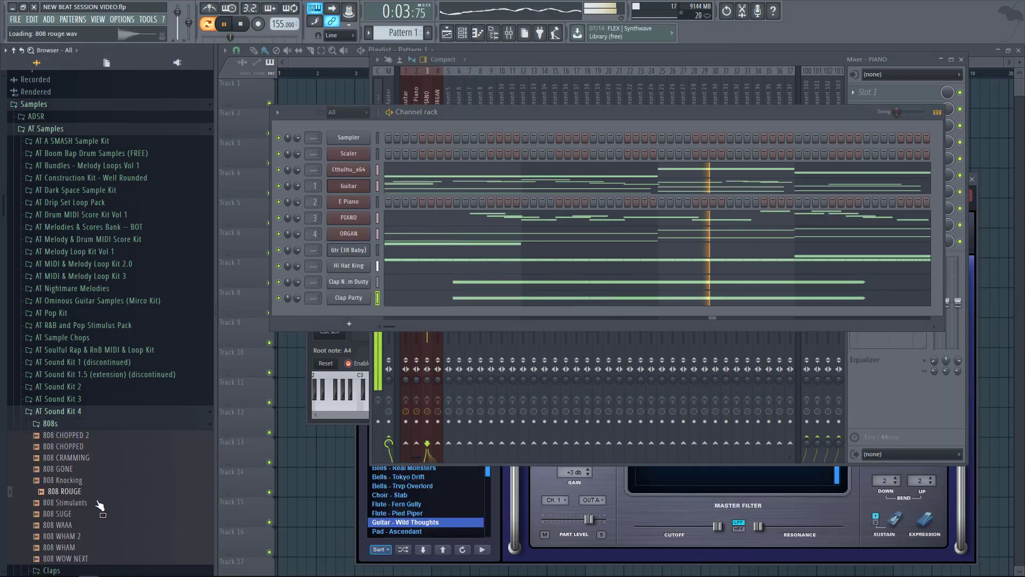
{"action": "left_click_drag", "start_coordinate": [64, 491], "coordinate": [348, 314]}
{"action": "key", "text": "F7"}
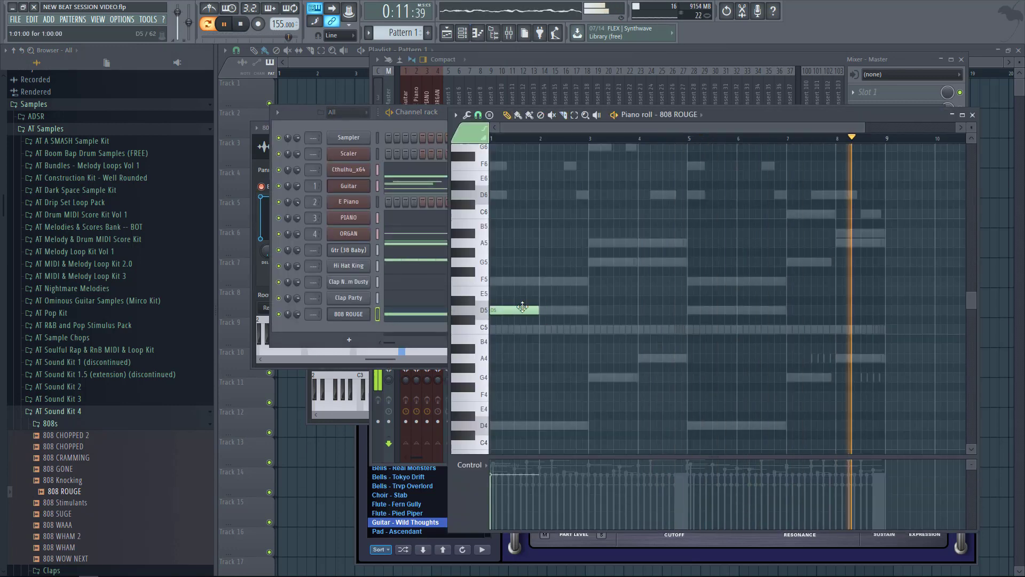
Draw the 808 bassline in bars 1–4 with two D4 notes, two G4 notes and an A4
{"action": "left_click", "coordinate": [507, 425]}
{"action": "left_click", "coordinate": [569, 425]}
{"action": "left_click", "coordinate": [606, 377]}
{"action": "left_click", "coordinate": [654, 377]}
{"action": "left_click", "coordinate": [632, 378]}
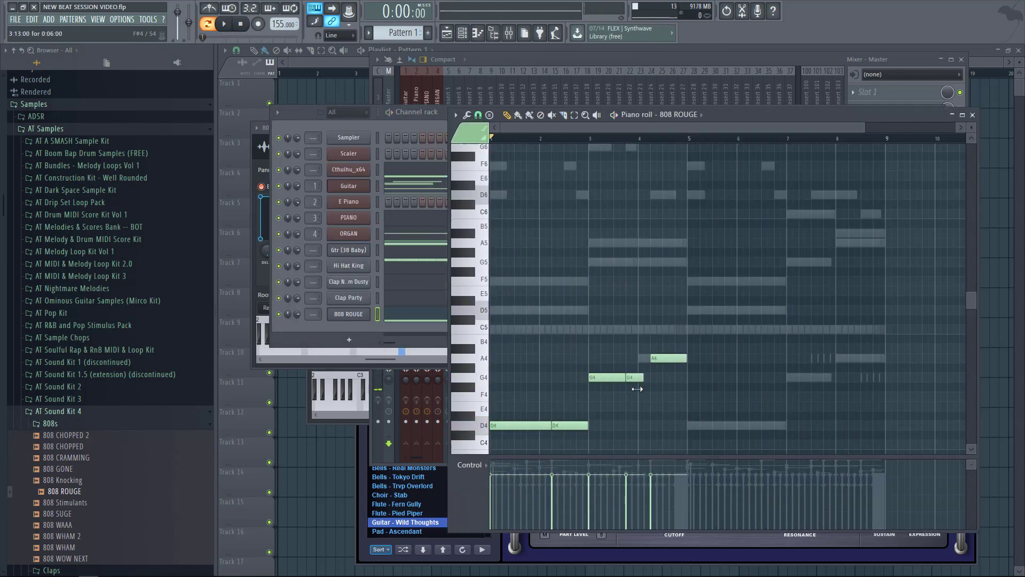
Add a short G4 in bar 4 and extend the 808 line through bars 5–8 with D4, D4, C4, D4, A4 and A4
{"action": "scroll", "coordinate": [657, 374], "scroll_direction": "down", "scroll_amount": 2}
{"action": "left_click", "coordinate": [716, 392]}
{"action": "left_click", "coordinate": [668, 325]}
{"action": "left_click", "coordinate": [865, 324]}
{"action": "left_click", "coordinate": [804, 296]}
{"action": "left_click", "coordinate": [828, 277]}
{"action": "key", "text": "space"}
{"action": "key", "text": "space"}
{"action": "right_click", "coordinate": [828, 276]}
{"action": "right_click", "coordinate": [804, 296]}
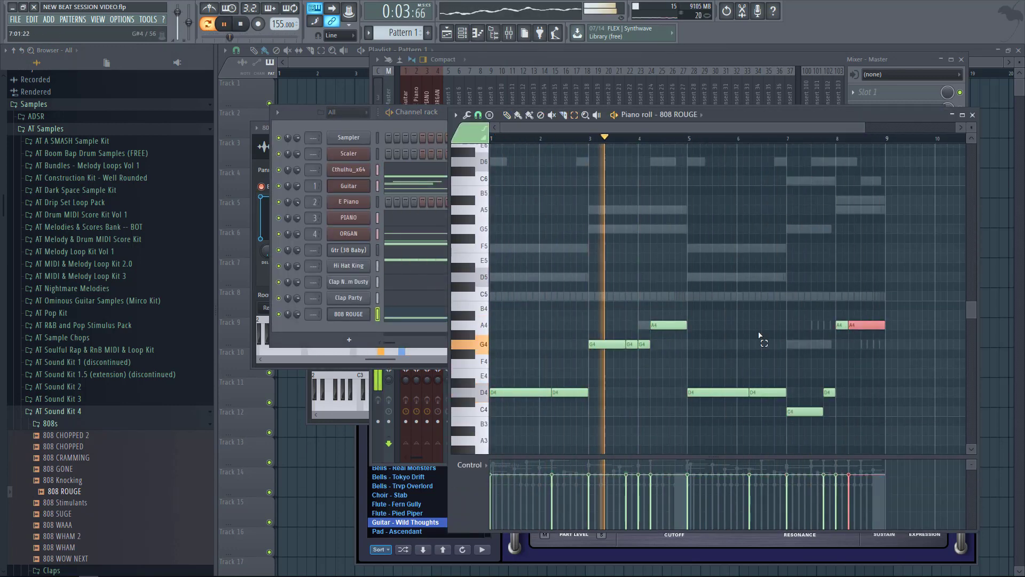
Rework the 808 bassline by removing the short extra notes and placing two C5 notes in bar 7, leading into the final A4
{"action": "right_click", "coordinate": [842, 344]}
{"action": "left_click", "coordinate": [801, 412]}
{"action": "left_click", "coordinate": [832, 411]}
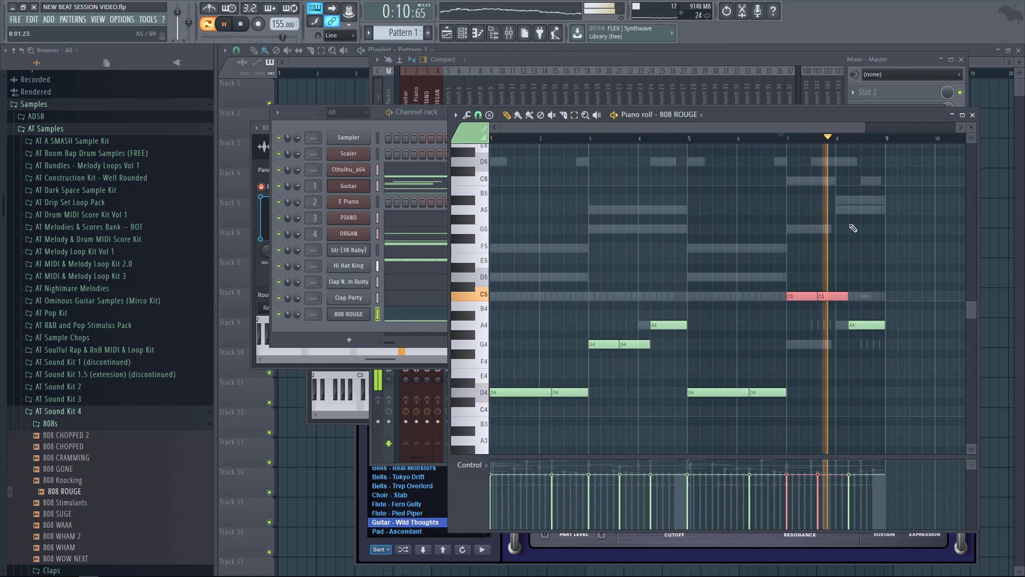
In the PIANO channel's piano roll, delete the E7, F7 and D7 notes in the second half of bar 2 and audition the melody
{"action": "key", "text": "F7"}
{"action": "left_click", "coordinate": [378, 217]}
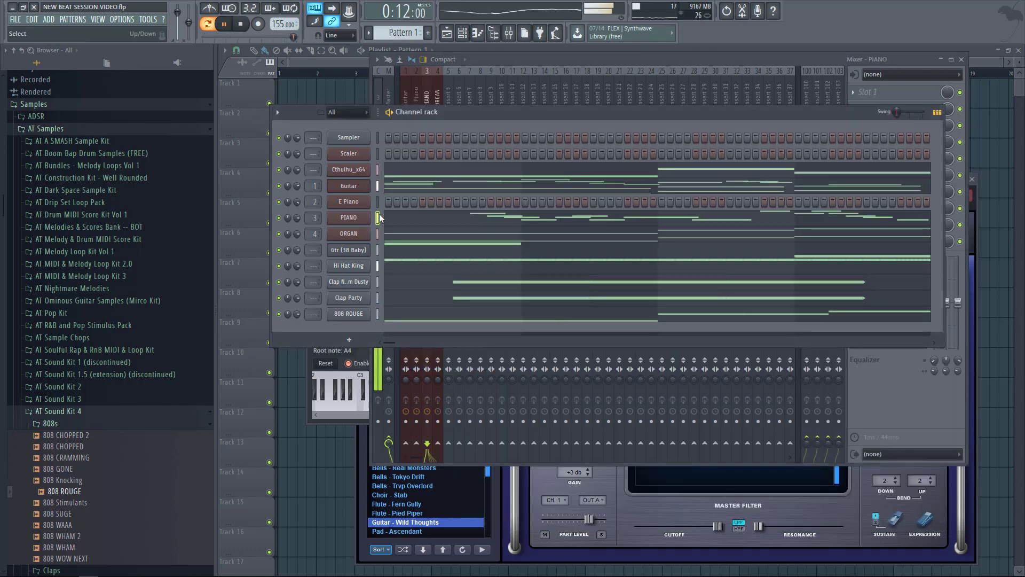
{"action": "left_click", "coordinate": [483, 219]}
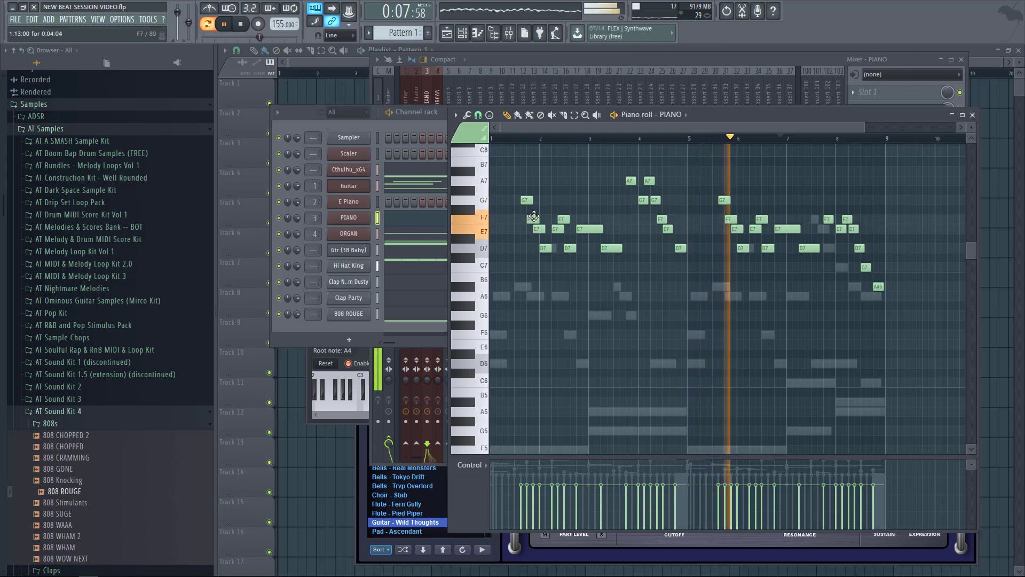
{"action": "key", "text": "space"}
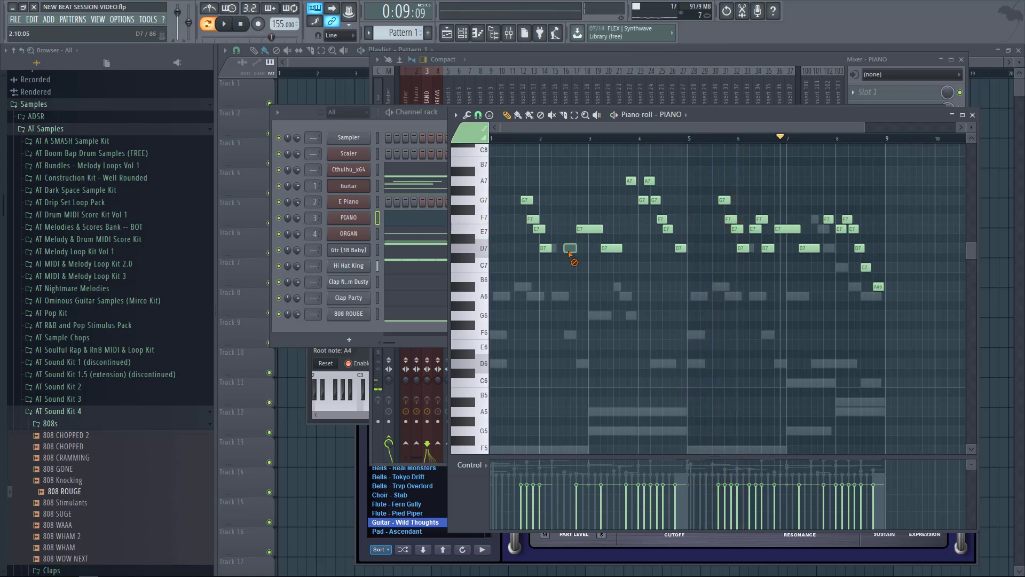
{"action": "key", "text": "space"}
{"action": "key", "text": "space"}
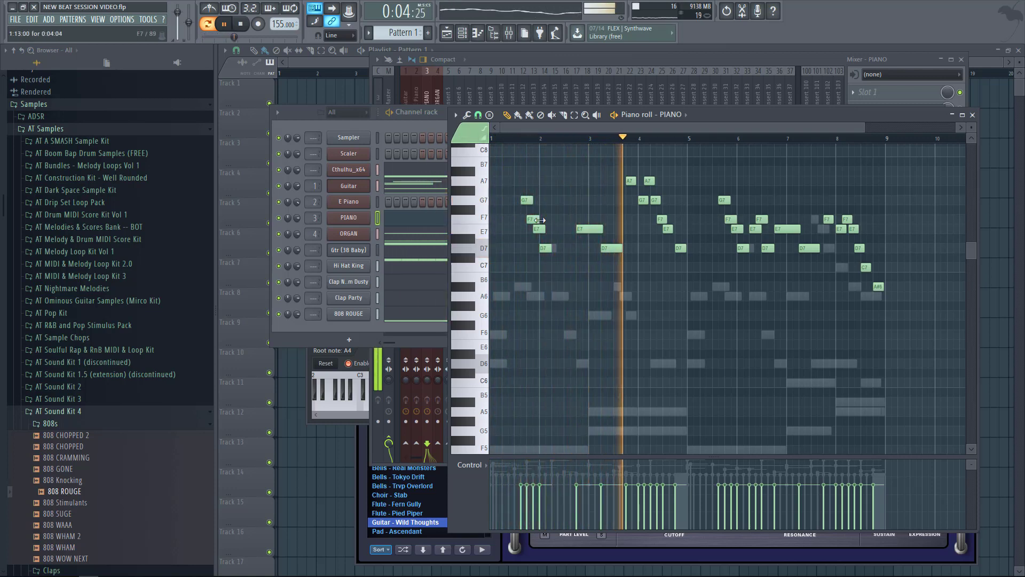
{"action": "key", "text": "space"}
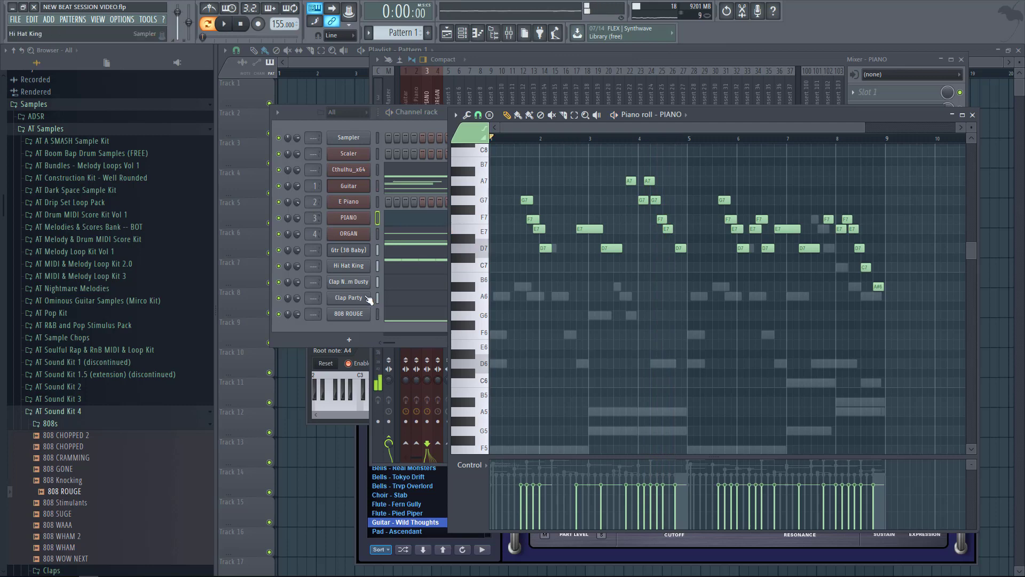
Clear the open editor windows, play the pattern, and in the mixer raise the Guitar level slightly and lower the E Piano level slightly
{"action": "left_click", "coordinate": [373, 324]}
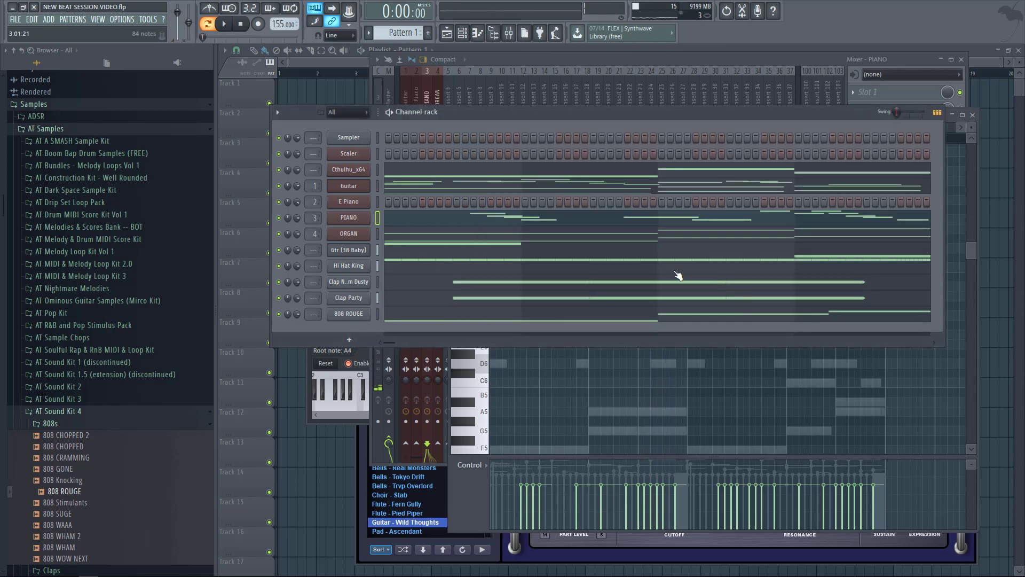
{"action": "left_click", "coordinate": [665, 50]}
{"action": "key", "text": "space"}
{"action": "key", "text": "F6"}
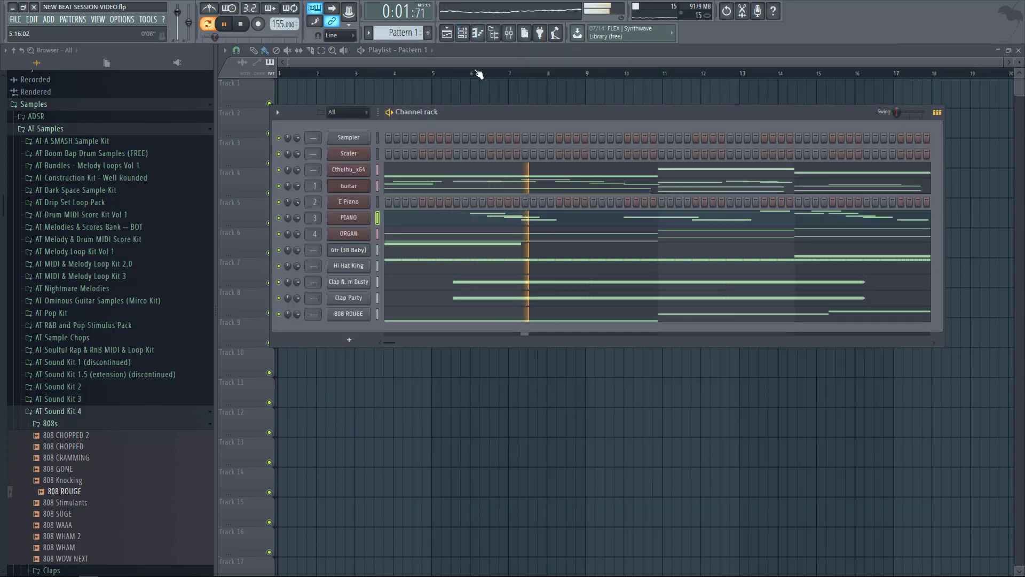
{"action": "key", "text": "F9"}
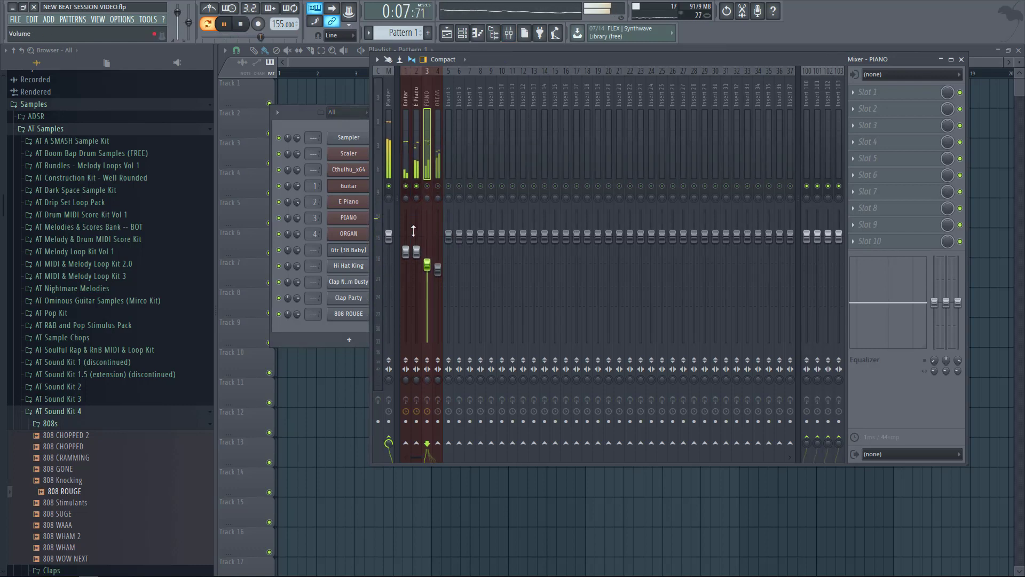
{"action": "left_click", "coordinate": [406, 251]}
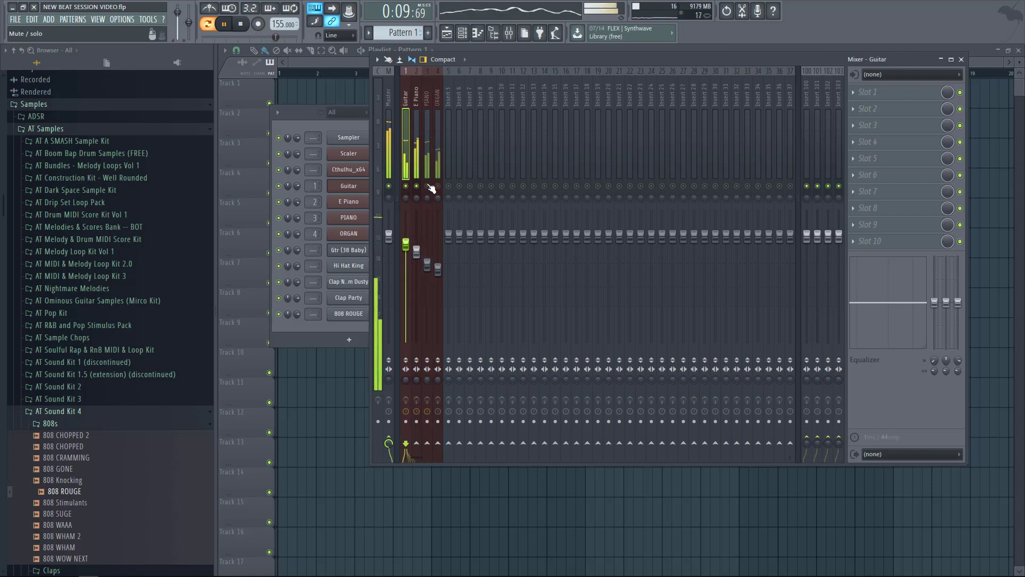
{"action": "left_click", "coordinate": [417, 251]}
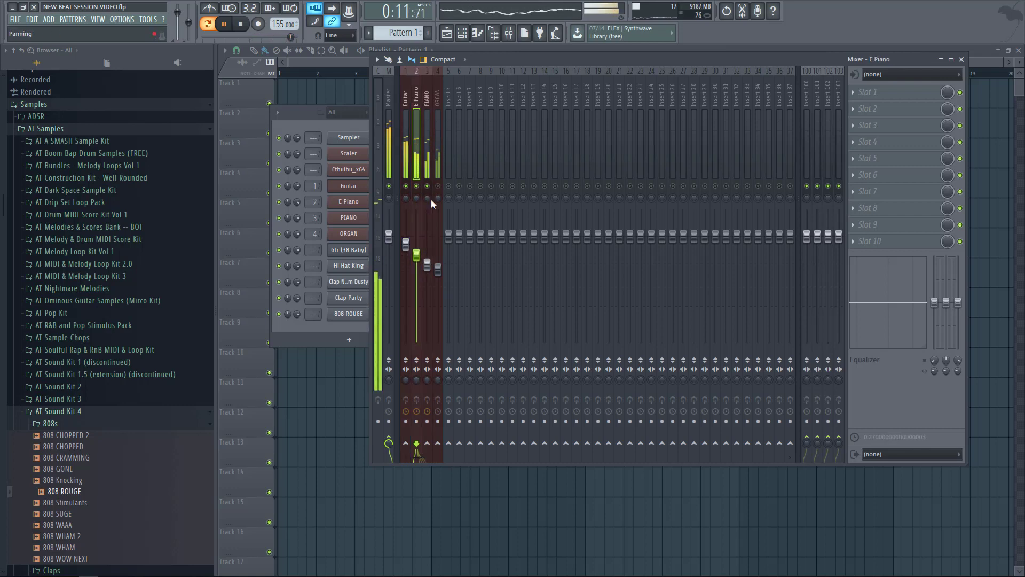
Route the Gtr (38 Baby), Hi Hat King, Clap Norm Dusty, Clap Party and 808 ROUGE channels to consecutive mixer tracks starting at Insert 5
{"action": "left_click", "coordinate": [364, 324]}
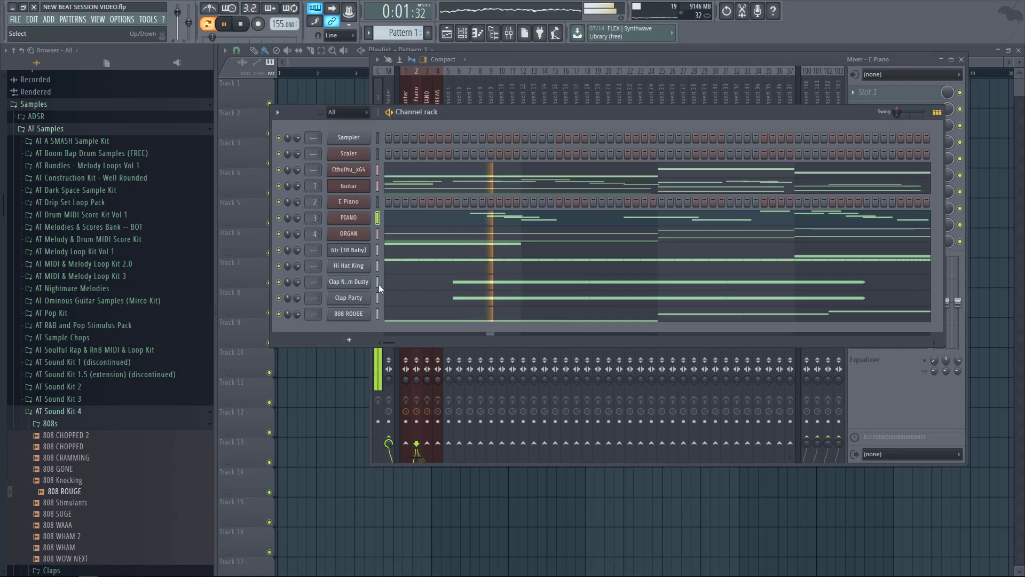
{"action": "left_click_drag", "start_coordinate": [377, 249], "coordinate": [379, 314]}
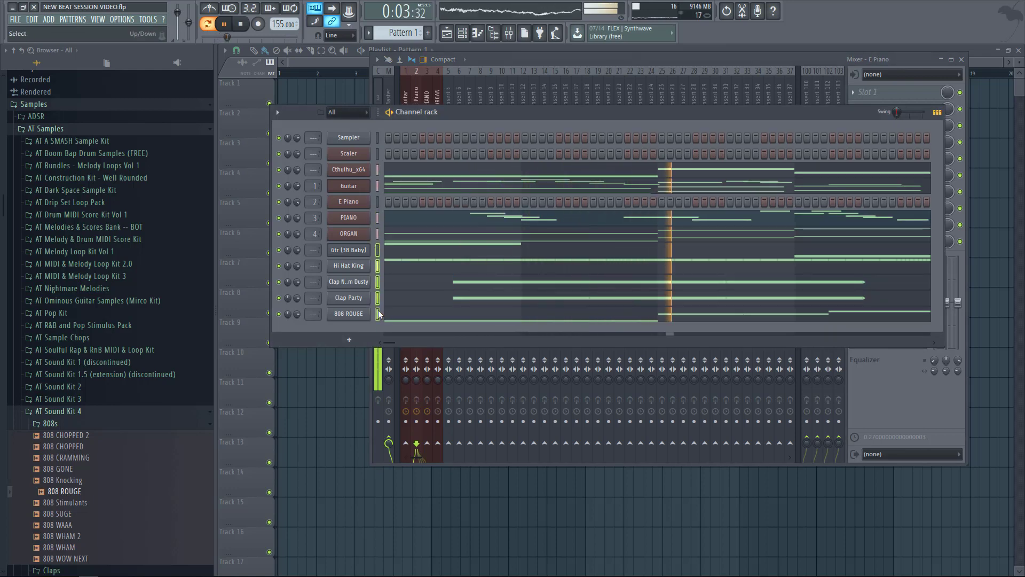
{"action": "key", "text": "F9"}
{"action": "left_click", "coordinate": [447, 118]}
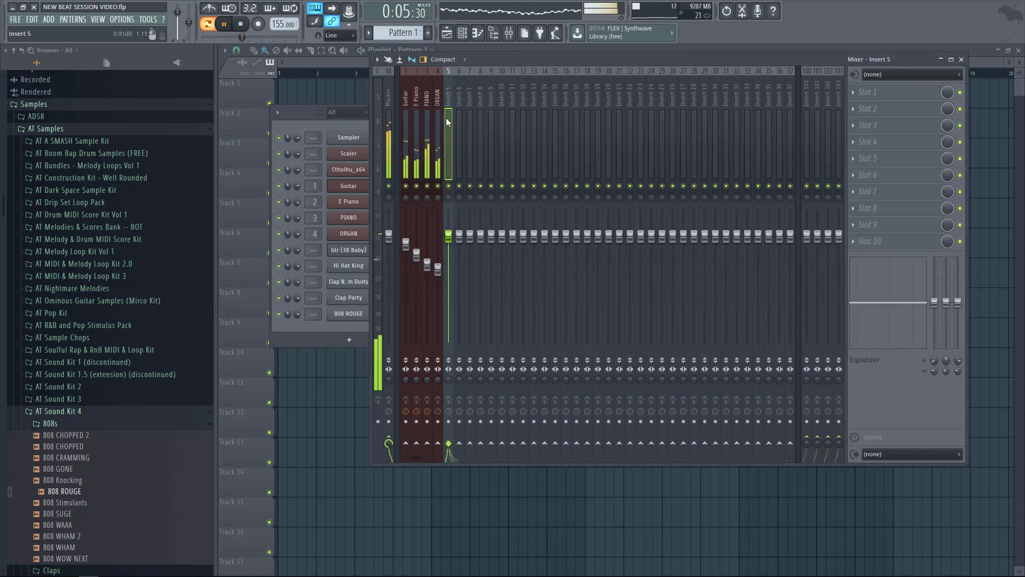
{"action": "right_click", "coordinate": [447, 117]}
{"action": "mouse_move", "coordinate": [510, 152]}
{"action": "left_click", "coordinate": [640, 166]}
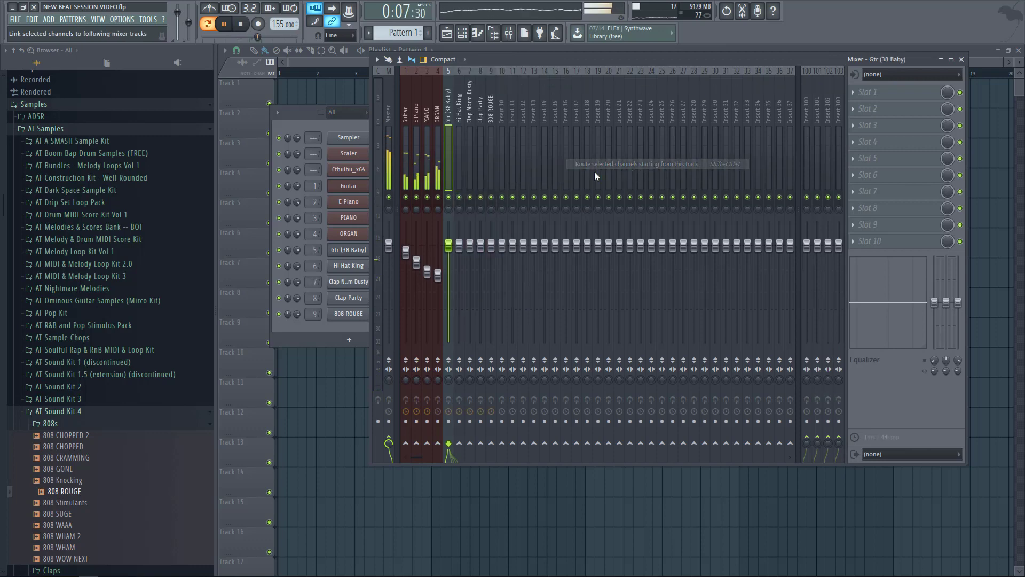
Solo the ORGAN track and add Fruity parametric EQ 2 with a low-end cut and a boost of about 2.5 dB near 306 Hz
{"action": "right_click", "coordinate": [444, 183]}
{"action": "left_click", "coordinate": [441, 197]}
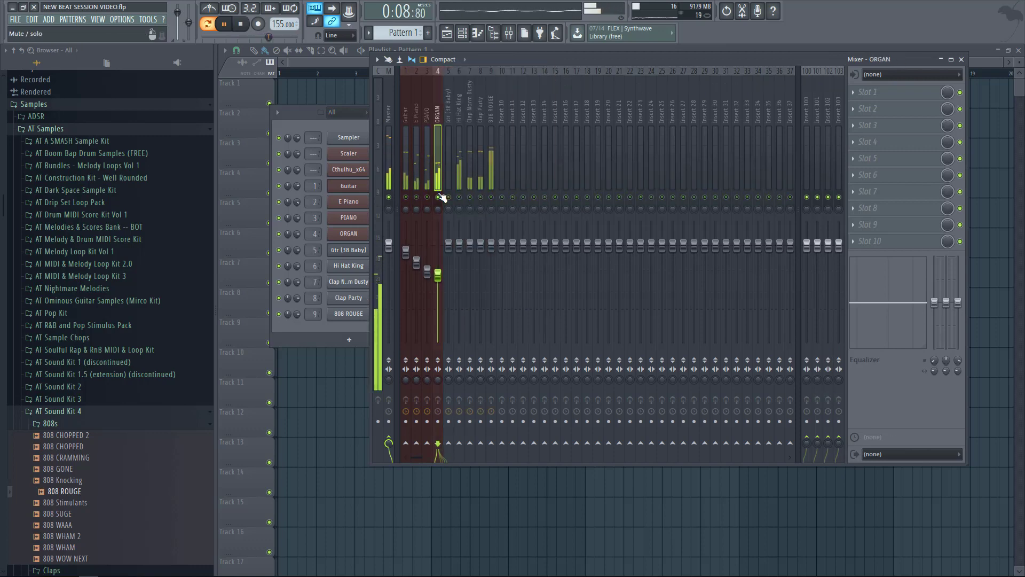
{"action": "left_click", "coordinate": [918, 89]}
{"action": "left_click", "coordinate": [822, 110]}
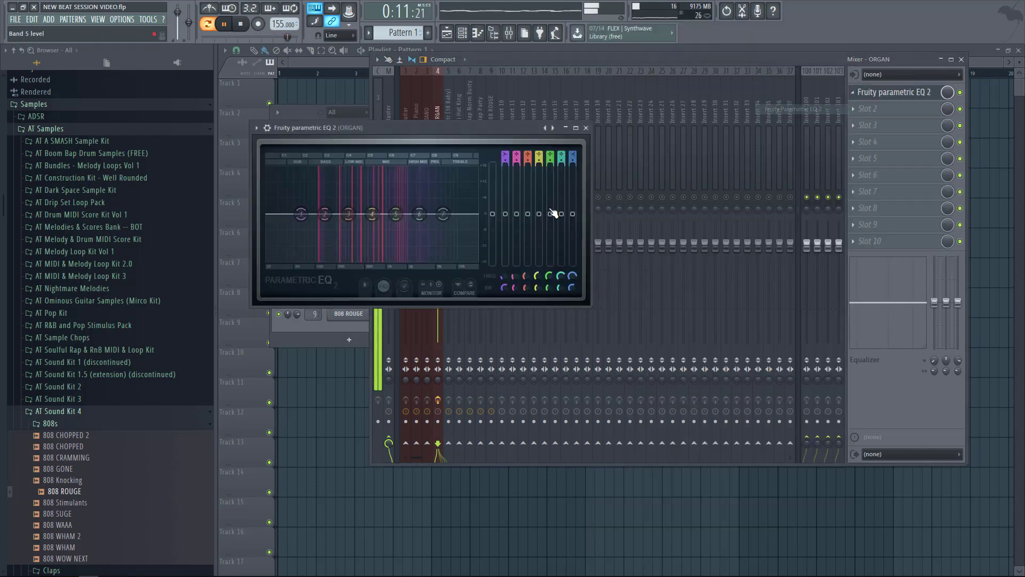
{"action": "scroll", "coordinate": [505, 155], "scroll_direction": "up", "scroll_amount": 2}
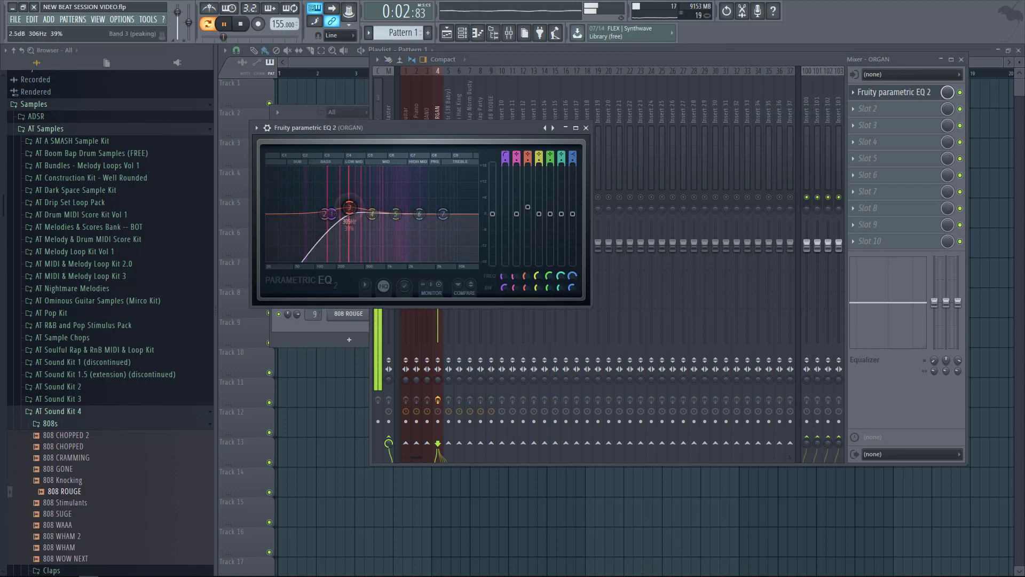
{"action": "left_click", "coordinate": [586, 127]}
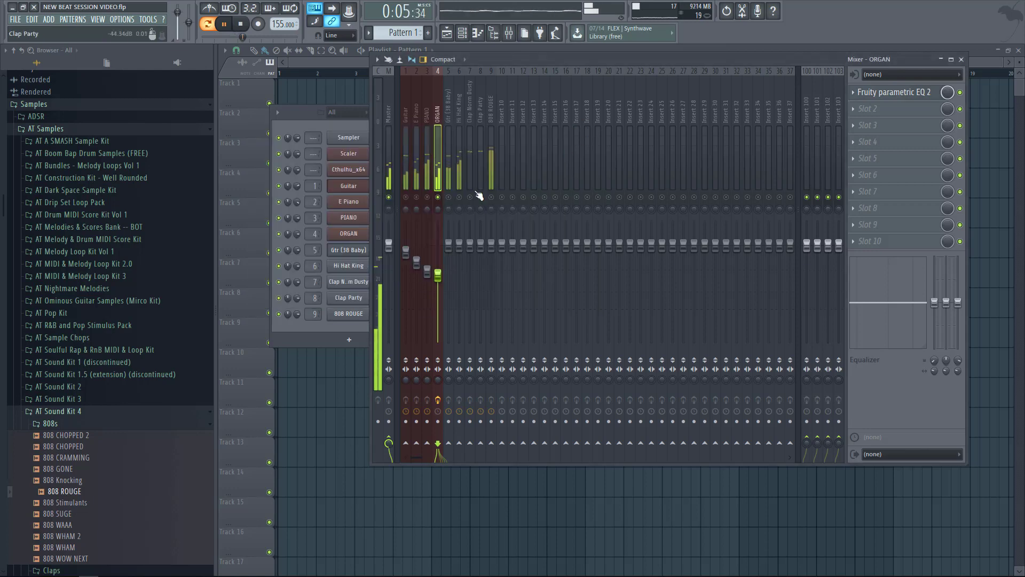
Unsolo the organ, lower the E Piano mixer level slightly, and collapse the 808s sample folder
{"action": "left_click", "coordinate": [413, 173]}
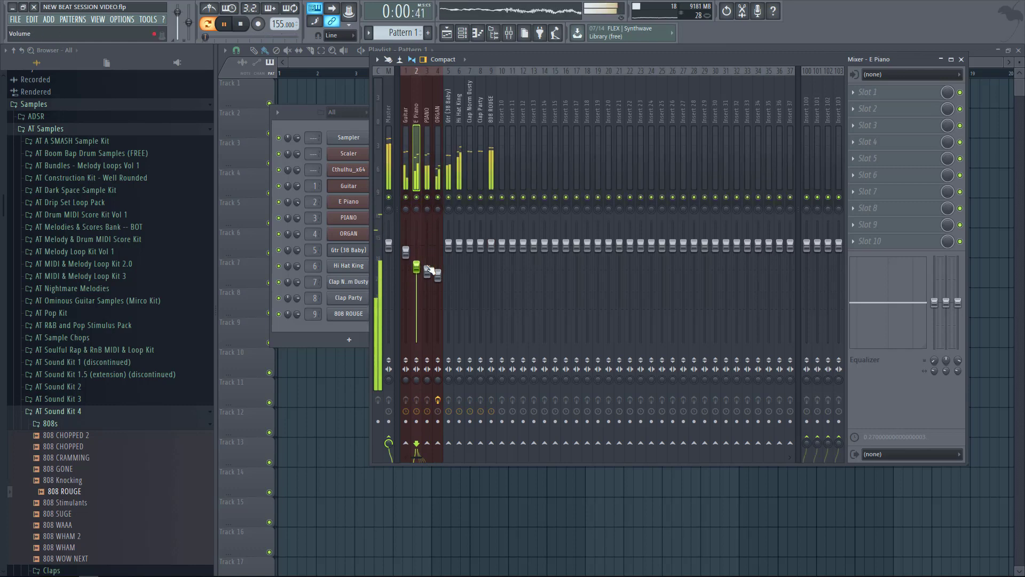
{"action": "left_click", "coordinate": [109, 424]}
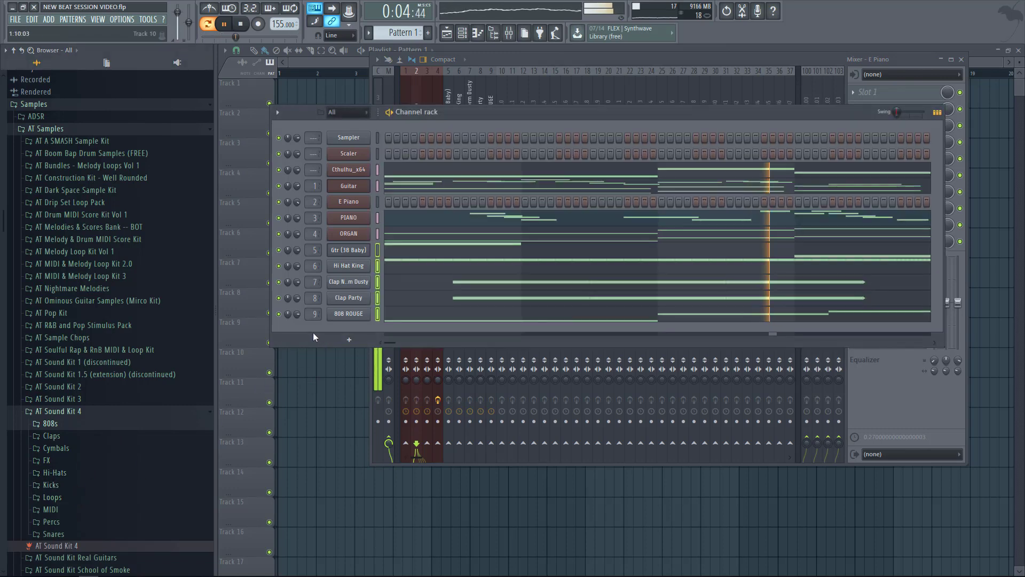
{"action": "left_click", "coordinate": [317, 340]}
{"action": "left_click", "coordinate": [880, 401]}
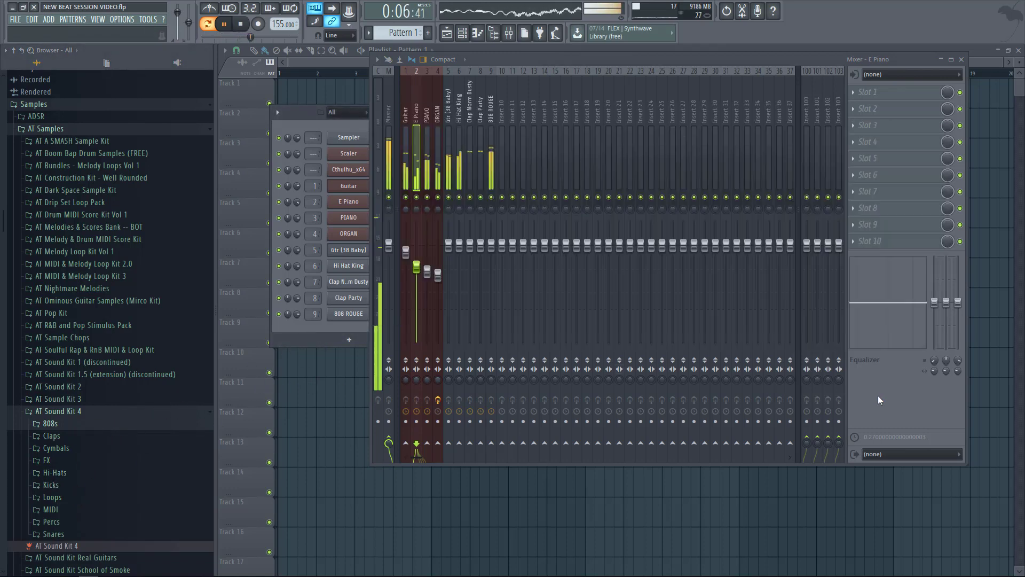
Add Gross Beat to the Guitar track's slot 2 and load the Momentary preset with the 1/2 Speed time effect
{"action": "left_click", "coordinate": [881, 107]}
{"action": "left_click", "coordinate": [876, 100]}
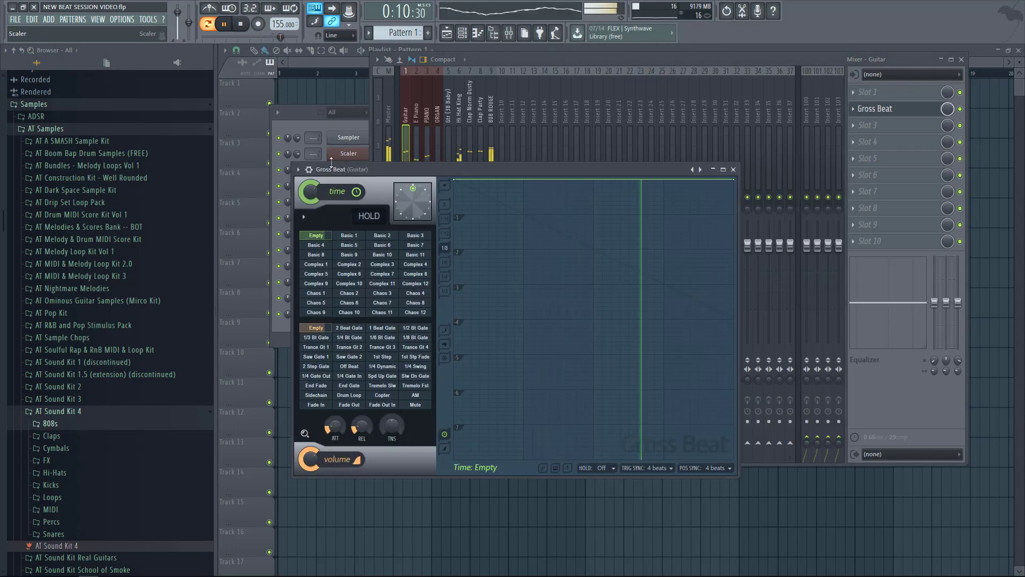
{"action": "left_click", "coordinate": [298, 169]}
{"action": "mouse_move", "coordinate": [326, 203]}
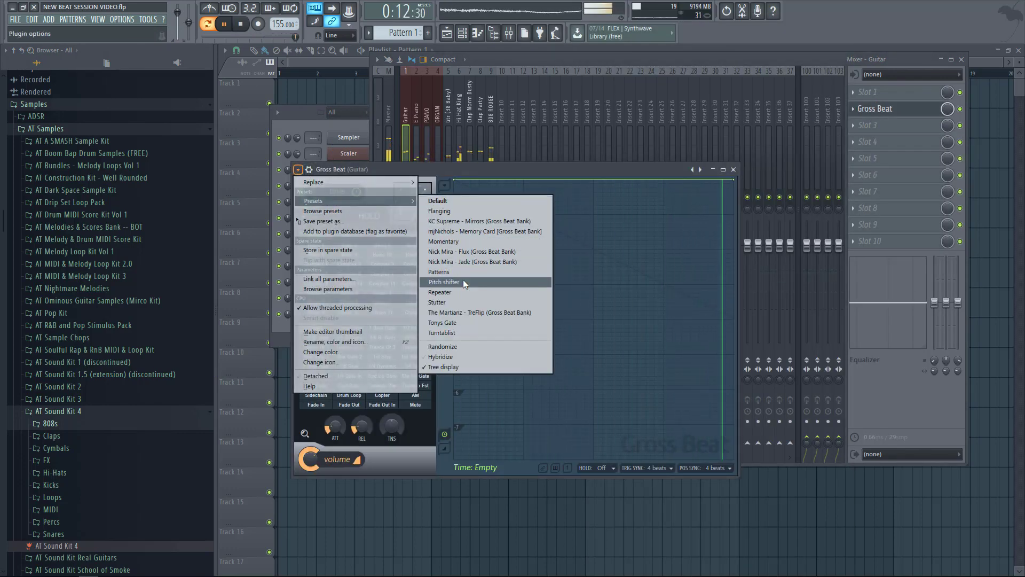
{"action": "left_click", "coordinate": [443, 241]}
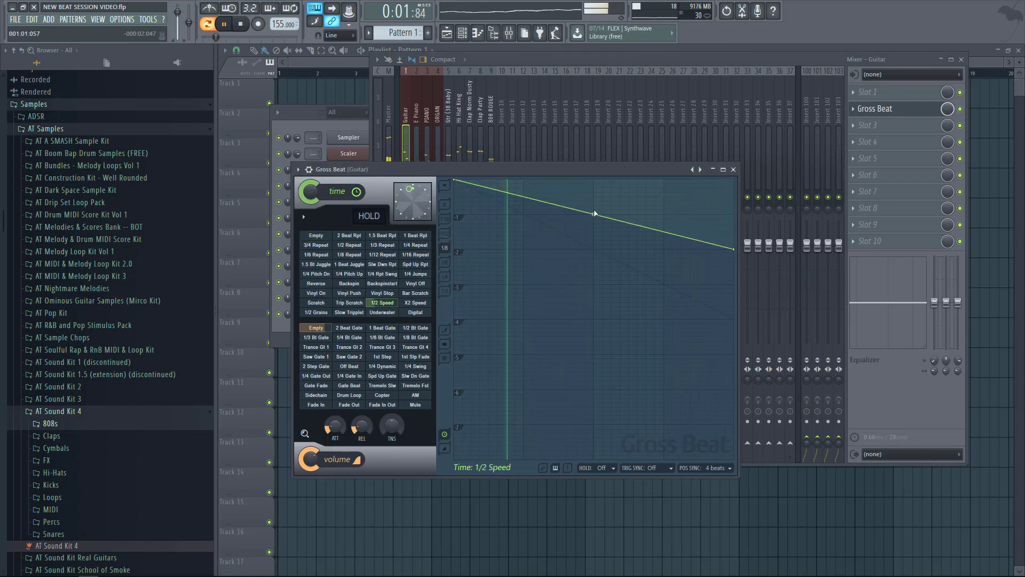
{"action": "left_click", "coordinate": [733, 170]}
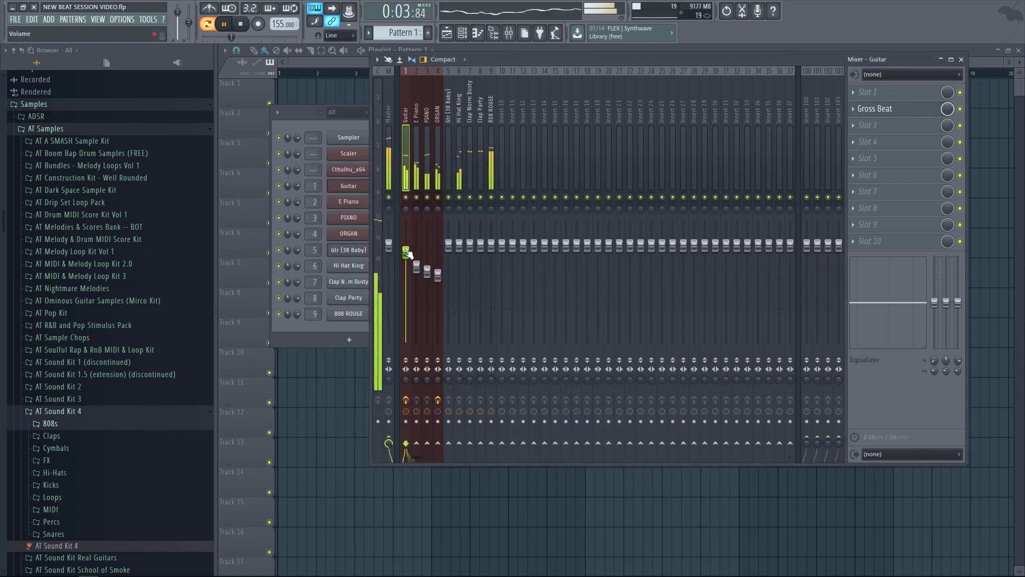
Add Fruity parametric EQ 2 to the Guitar's slot 3, high-pass the lows, dip band 4 and gently boost bands 3, 5, 6 and 7
{"action": "left_click", "coordinate": [887, 133]}
{"action": "left_click", "coordinate": [820, 105]}
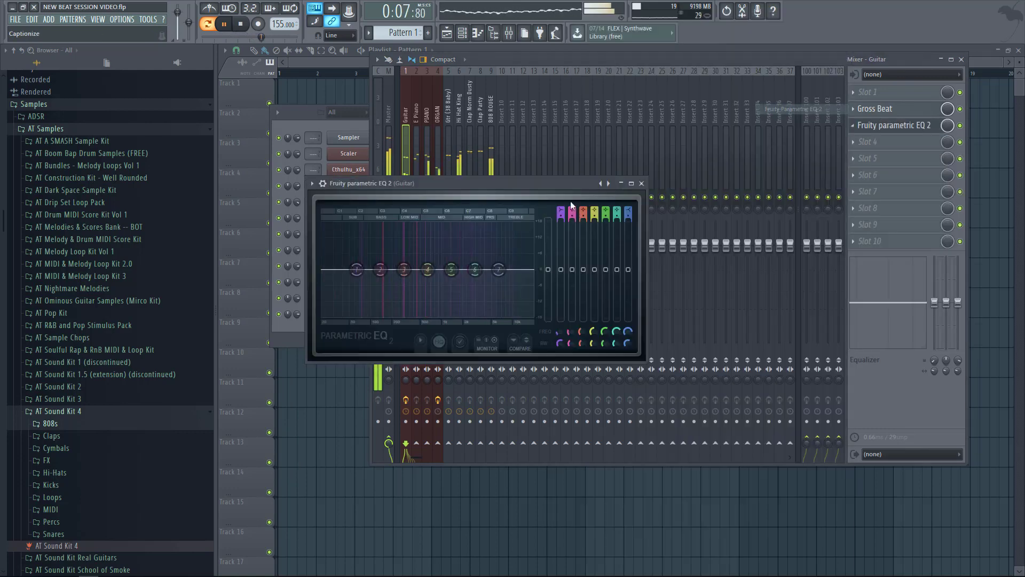
{"action": "left_click_drag", "start_coordinate": [560, 215], "coordinate": [559, 213]}
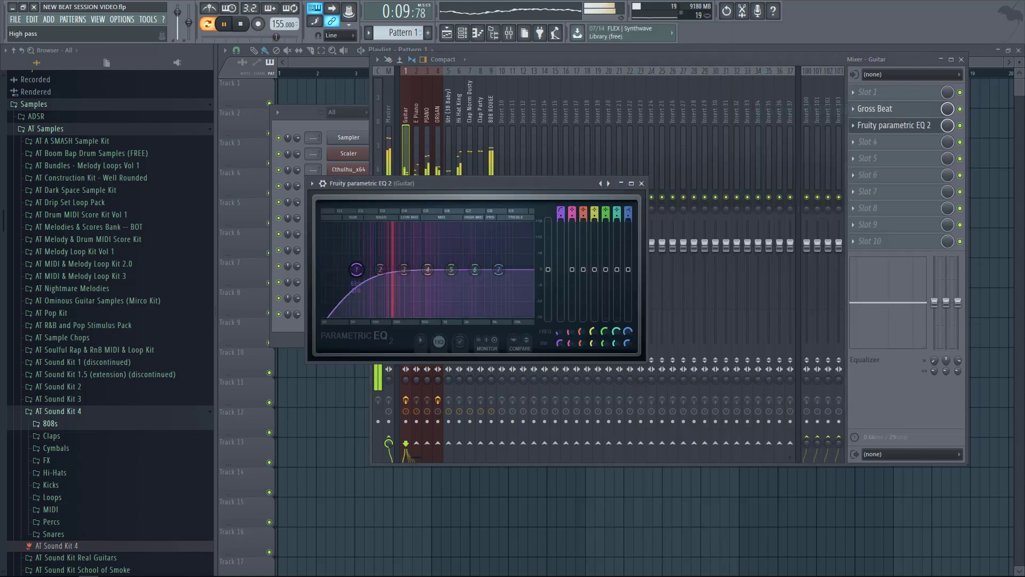
{"action": "left_click_drag", "start_coordinate": [357, 270], "coordinate": [486, 263]}
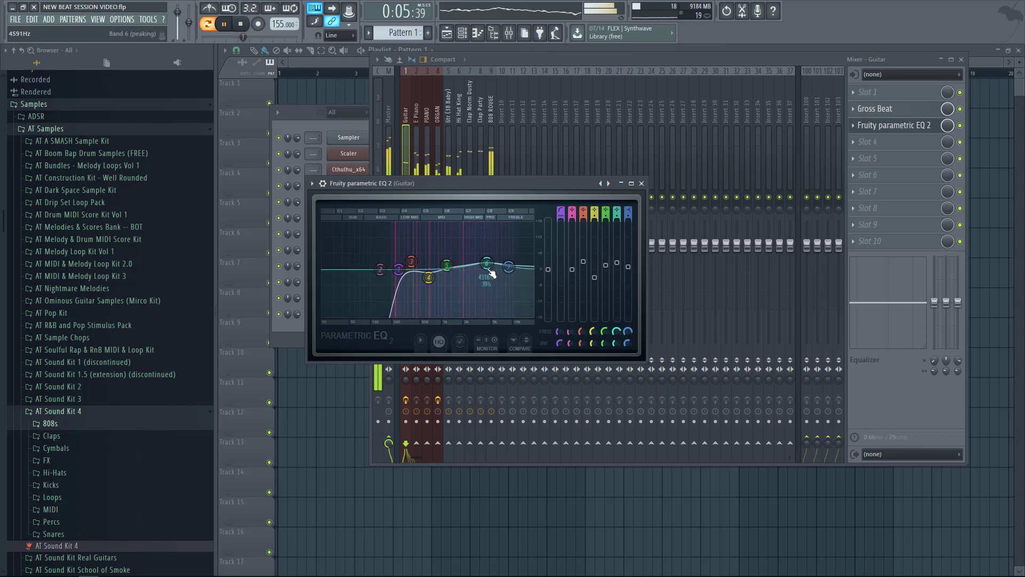
{"action": "left_click_drag", "start_coordinate": [490, 270], "coordinate": [475, 269]}
Lower the Guitar mixer level slightly and add Fruity Reeverb 2 to its slot 5
{"action": "left_click", "coordinate": [641, 184]}
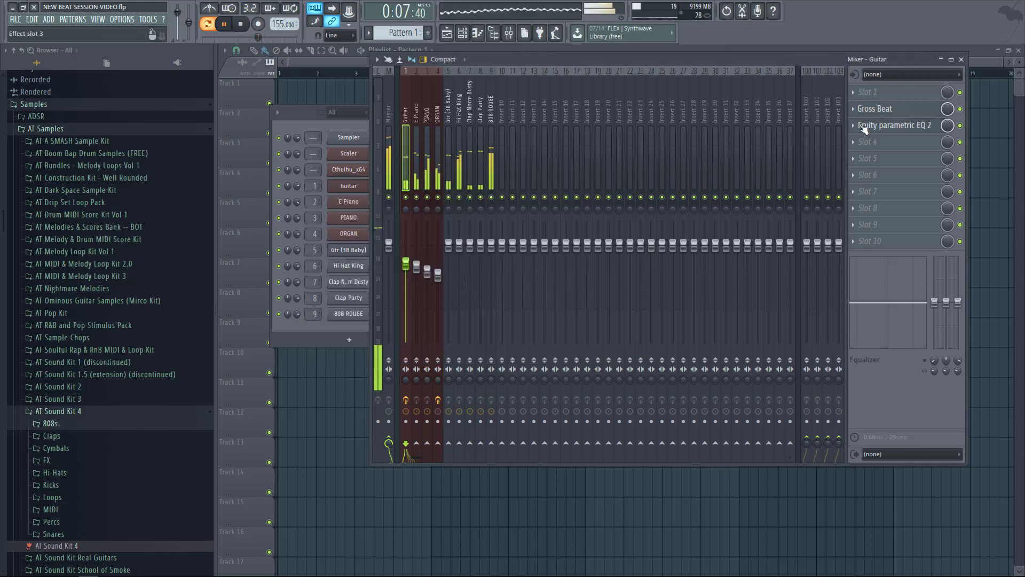
{"action": "left_click", "coordinate": [881, 158]}
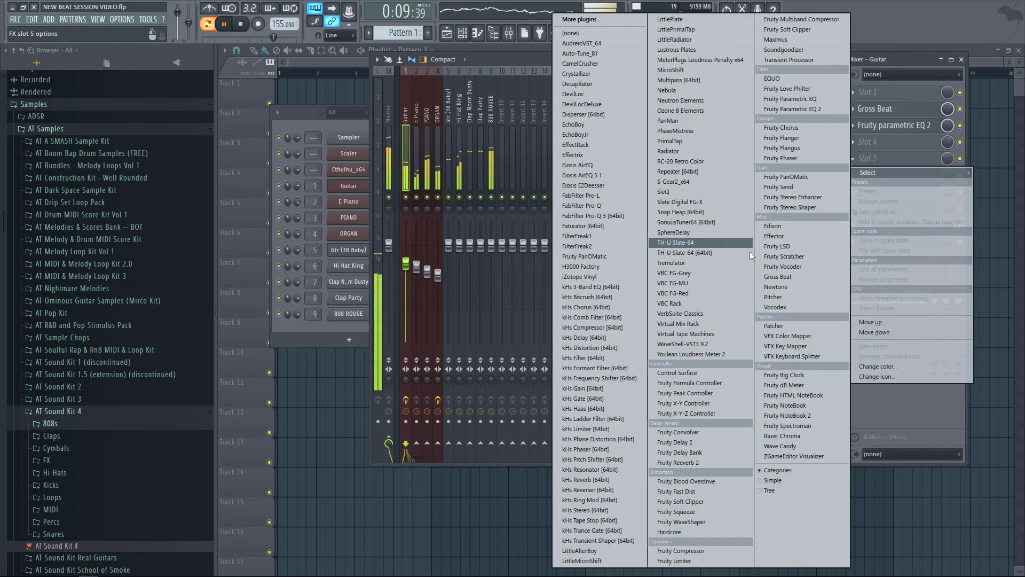
{"action": "left_click", "coordinate": [694, 462]}
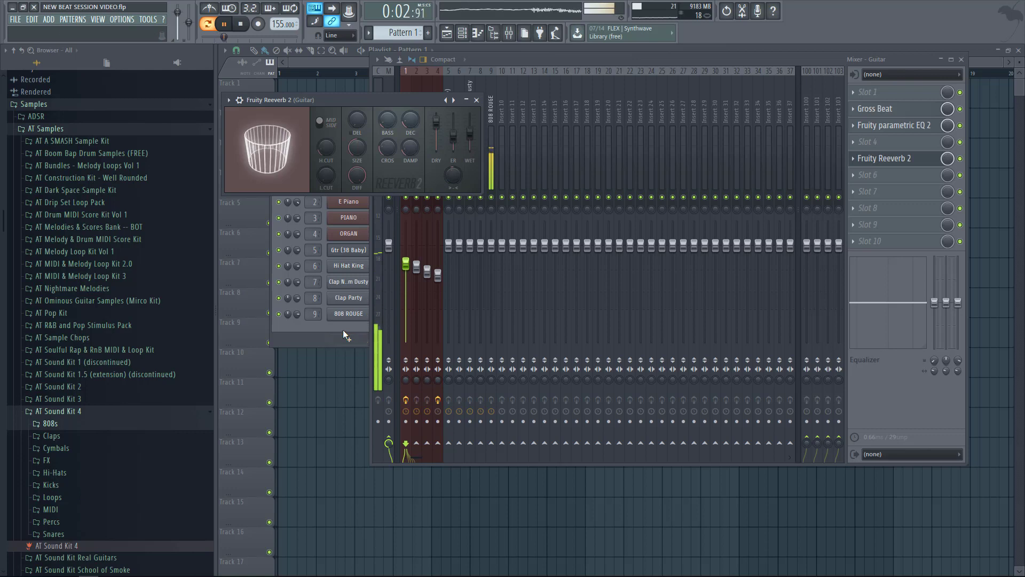
Add the Perc Shaker sample from AT Sound Kit 4's Percs folder as a new channel with a hit on step 5
{"action": "left_click", "coordinate": [343, 331]}
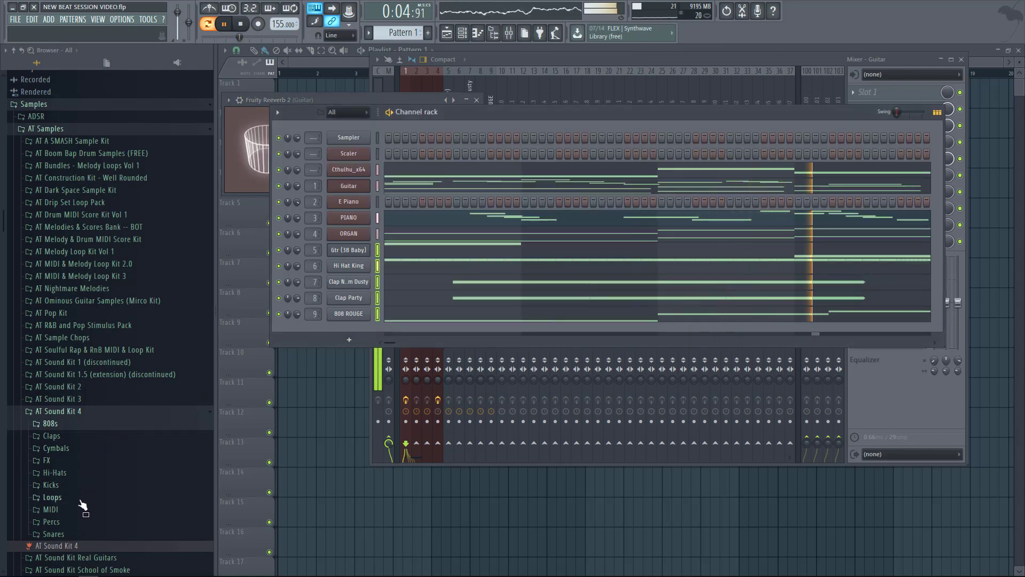
{"action": "left_click", "coordinate": [81, 522]}
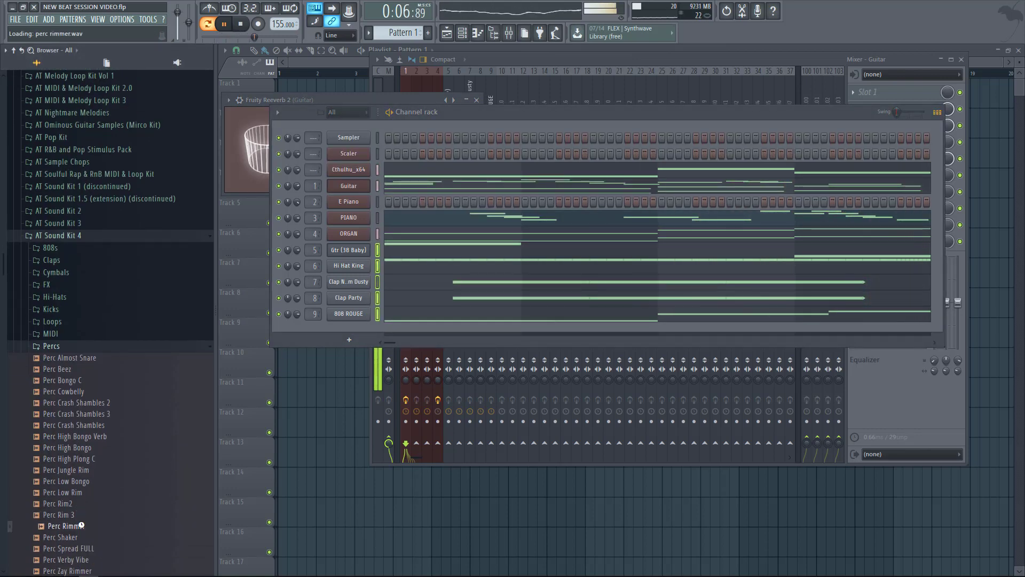
{"action": "left_click_drag", "start_coordinate": [195, 474], "coordinate": [380, 327]}
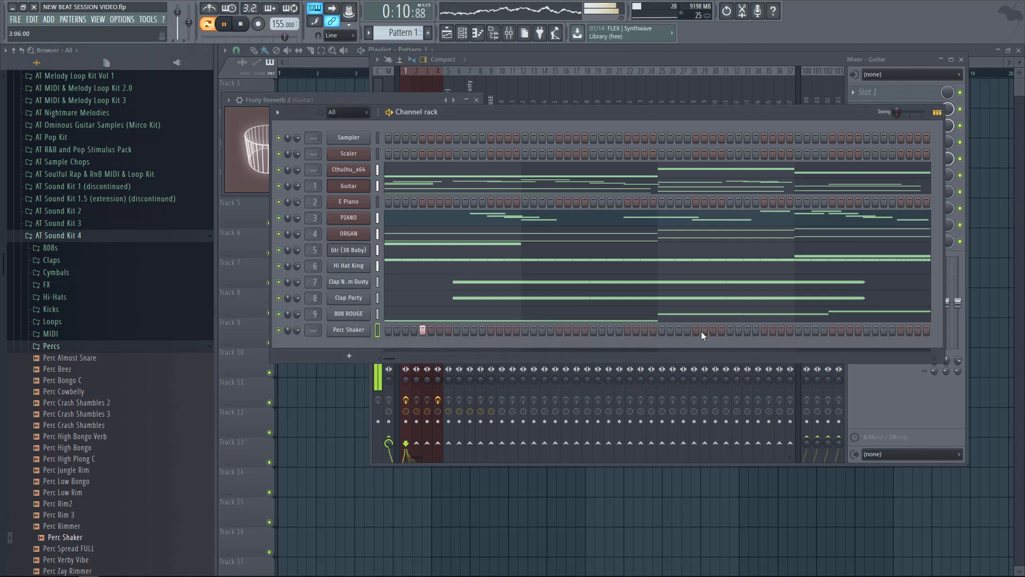
Repeat the Perc Shaker hit on step 37 and check both hits in the channel's piano roll
{"action": "right_click", "coordinate": [380, 329]}
{"action": "left_click", "coordinate": [383, 332]}
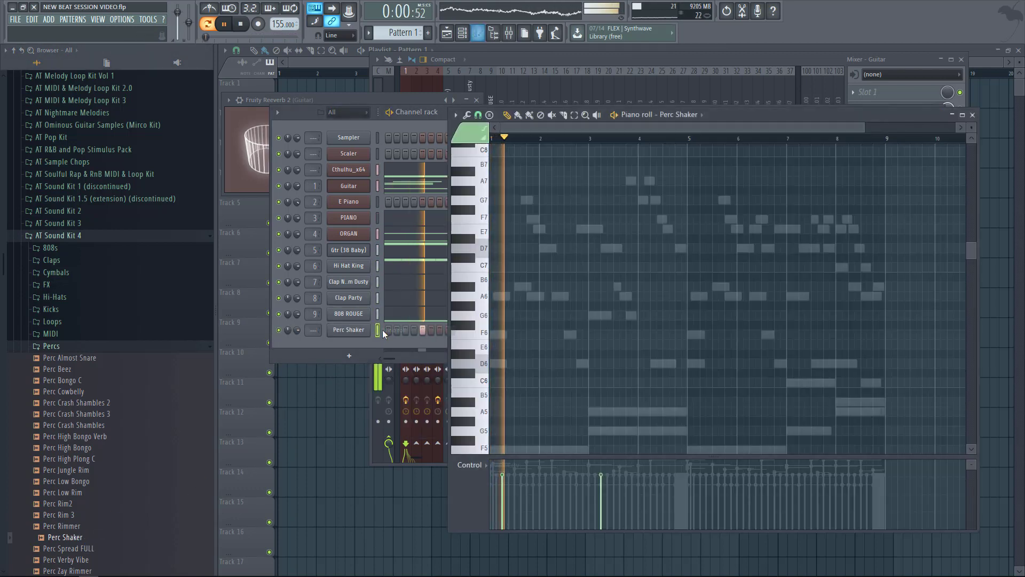
{"action": "scroll", "coordinate": [510, 361], "scroll_direction": "down", "scroll_amount": 5}
{"action": "key", "text": "ctrl+a"}
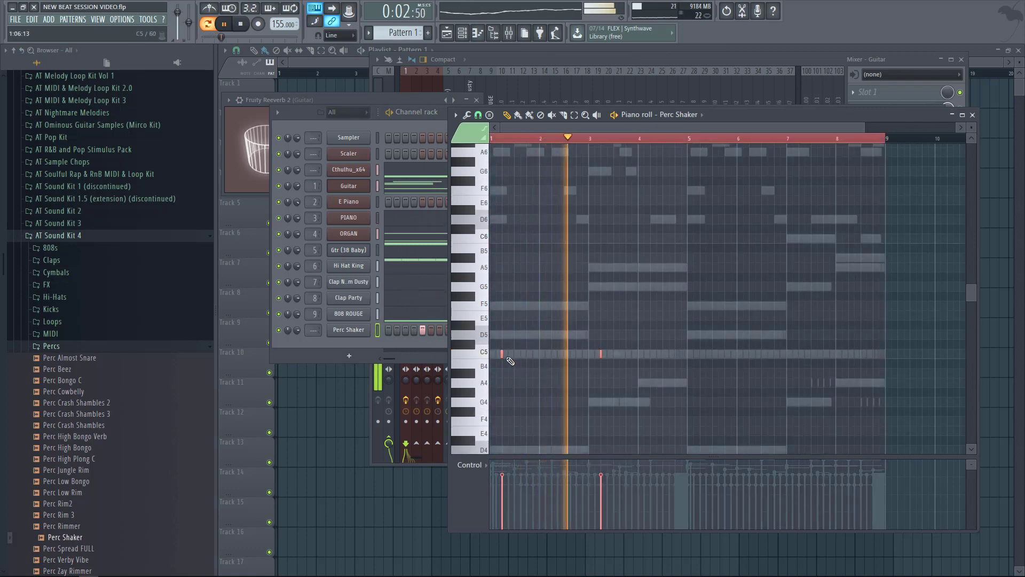
{"action": "key", "text": "F7"}
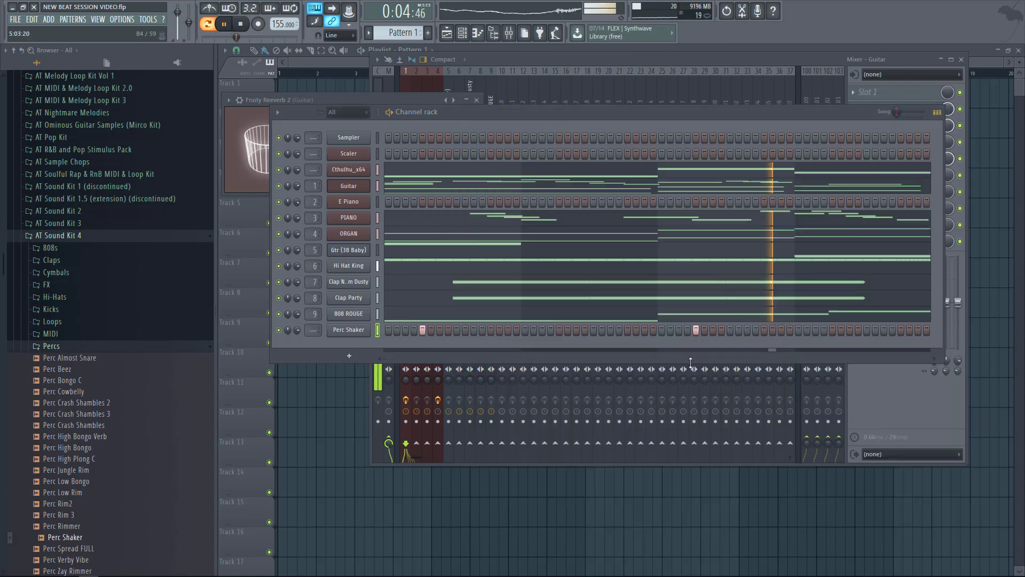
Route Perc Shaker to mixer track 10 and lower its level to about -3.1 dB
{"action": "left_click", "coordinate": [350, 330]}
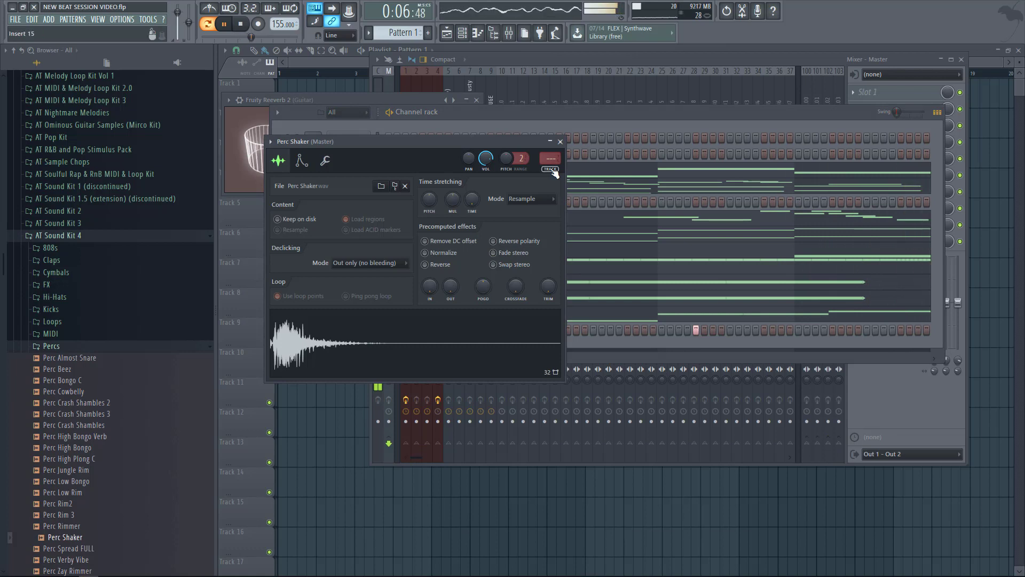
{"action": "key", "text": "ctrl+l"}
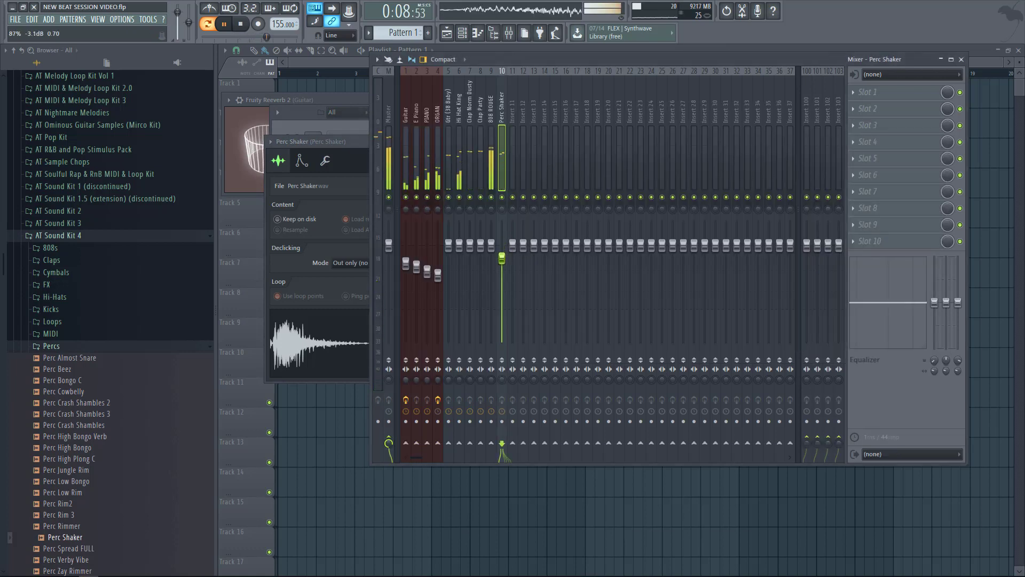
{"action": "key", "text": "F6"}
{"action": "key", "text": "space"}
Add Perc Low Rim and Perc Rim 3 as new channels, with quick hits in bar 2 and at the end of bar 4 respectively
{"action": "left_click_drag", "start_coordinate": [62, 492], "coordinate": [555, 345]}
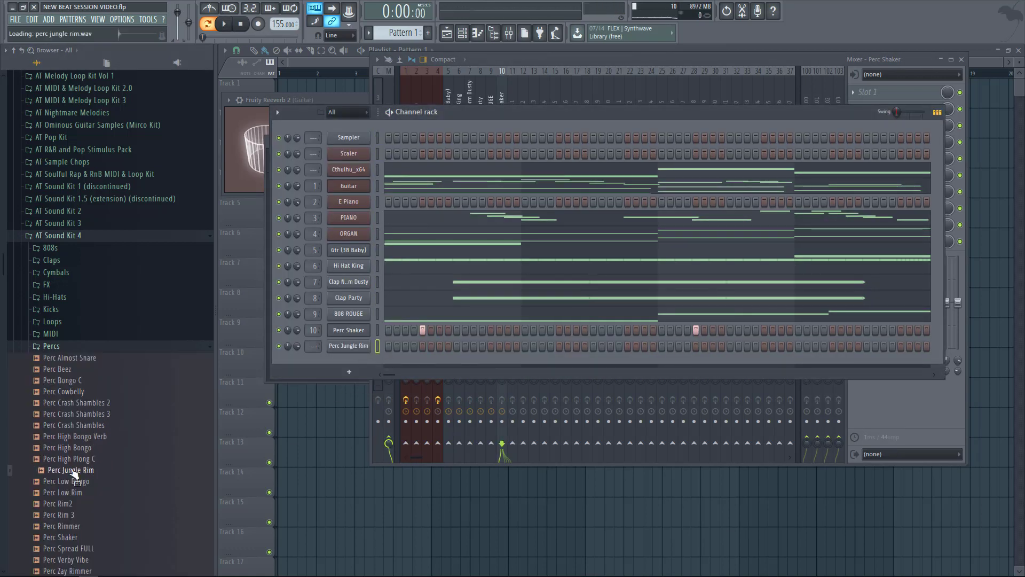
{"action": "left_click", "coordinate": [559, 345]}
{"action": "left_click_drag", "start_coordinate": [61, 514], "coordinate": [347, 361]}
{"action": "key", "text": "F7"}
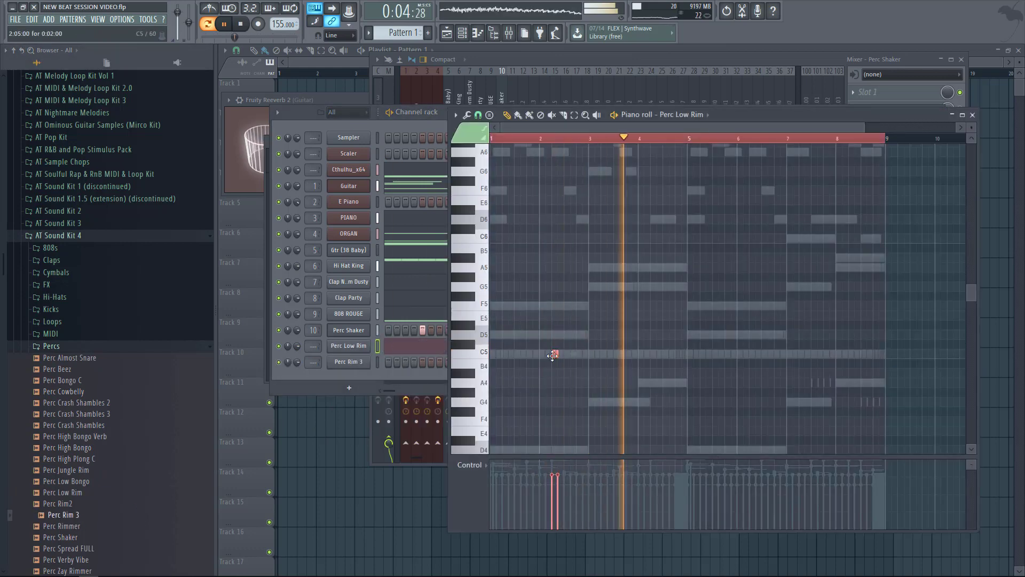
{"action": "key", "text": "F7"}
Add Perc Spread FULL as a new channel and place its hits, starting on steps 29 and 53
{"action": "scroll", "coordinate": [107, 427], "scroll_direction": "down", "scroll_amount": 3}
{"action": "left_click_drag", "start_coordinate": [64, 481], "coordinate": [347, 377]}
{"action": "left_click", "coordinate": [411, 313]}
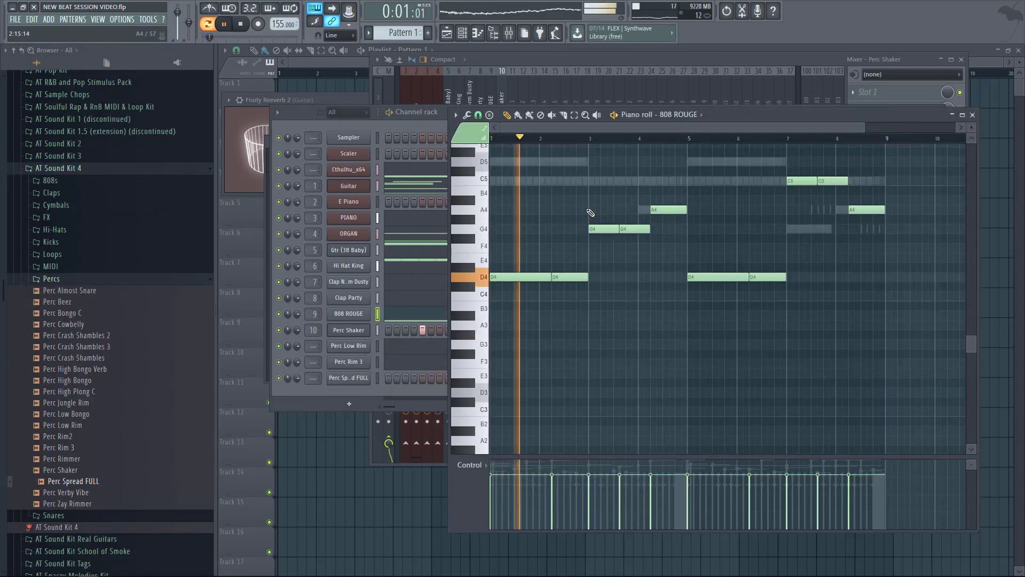
{"action": "key", "text": "F7"}
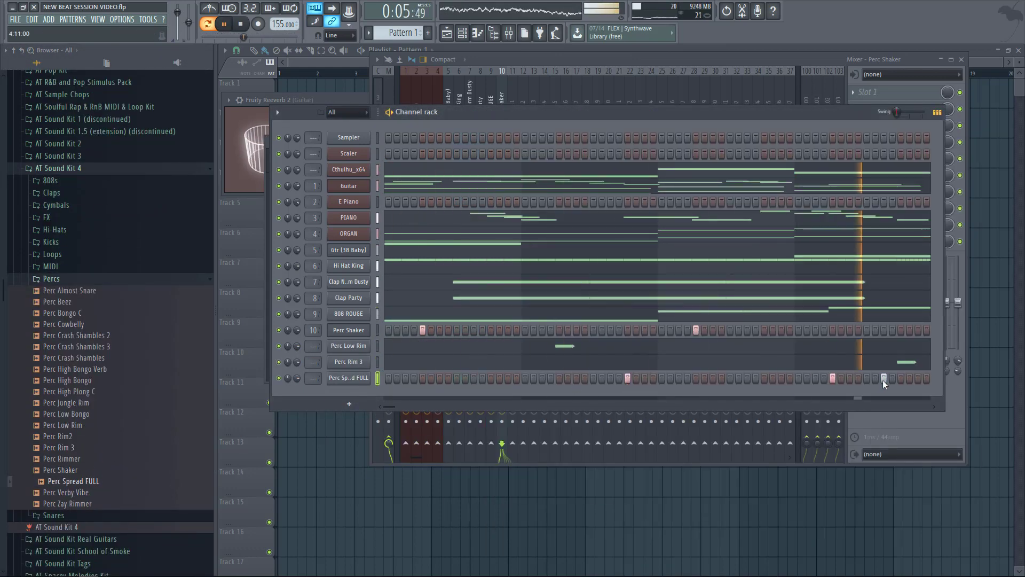
{"action": "left_click", "coordinate": [411, 378]}
{"action": "key", "text": "F7"}
Route the three new perc channels to mixer tracks 11 to 13 and add Fruity parametric EQ 2 to Gtr (38 Baby)'s slot 1
{"action": "left_click", "coordinate": [511, 86]}
{"action": "left_click", "coordinate": [908, 92]}
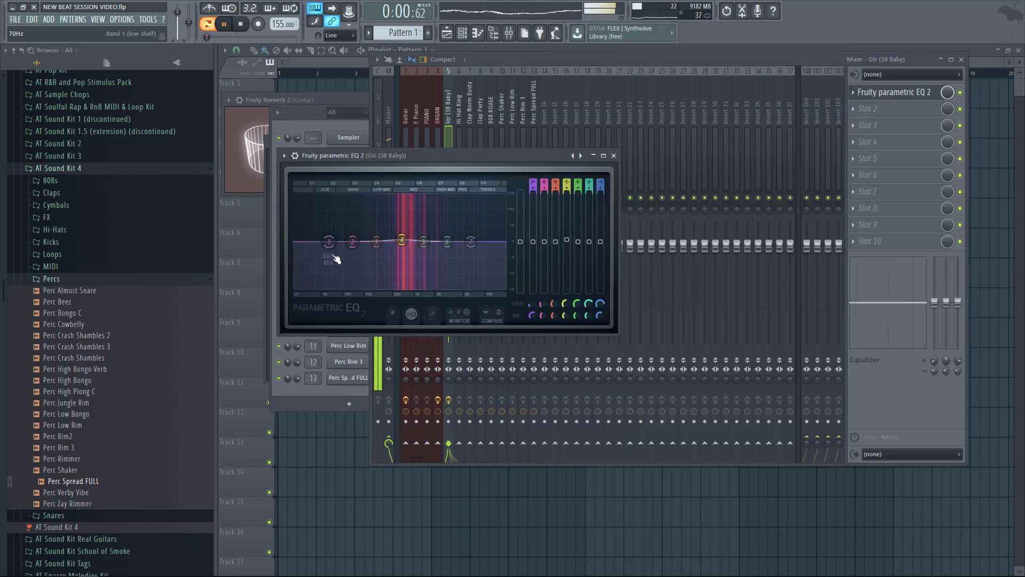
Replace the Scaler channel with Omnisphere, search its patches for "bluesy" and load Bluesy Lead
{"action": "right_click", "coordinate": [347, 154]}
{"action": "left_click", "coordinate": [480, 230]}
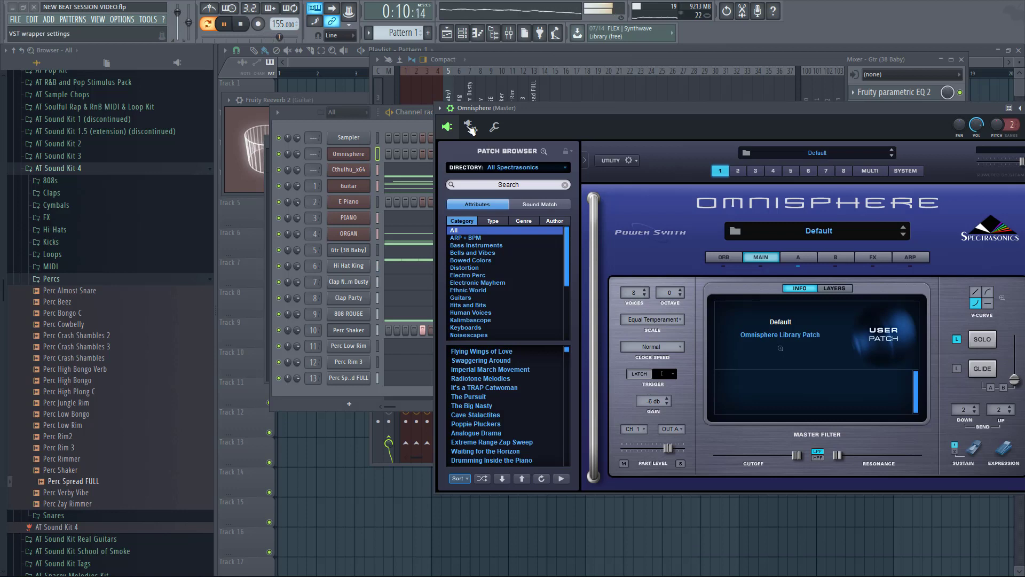
{"action": "left_click", "coordinate": [513, 168]}
{"action": "left_click", "coordinate": [464, 186]}
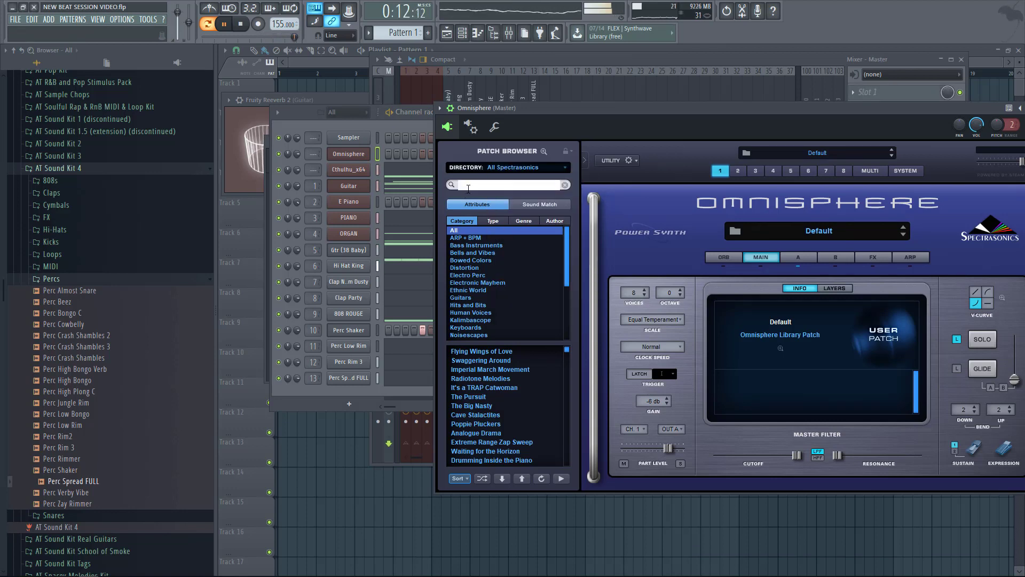
{"action": "type", "text": "bluesy"}
{"action": "key", "text": "Return"}
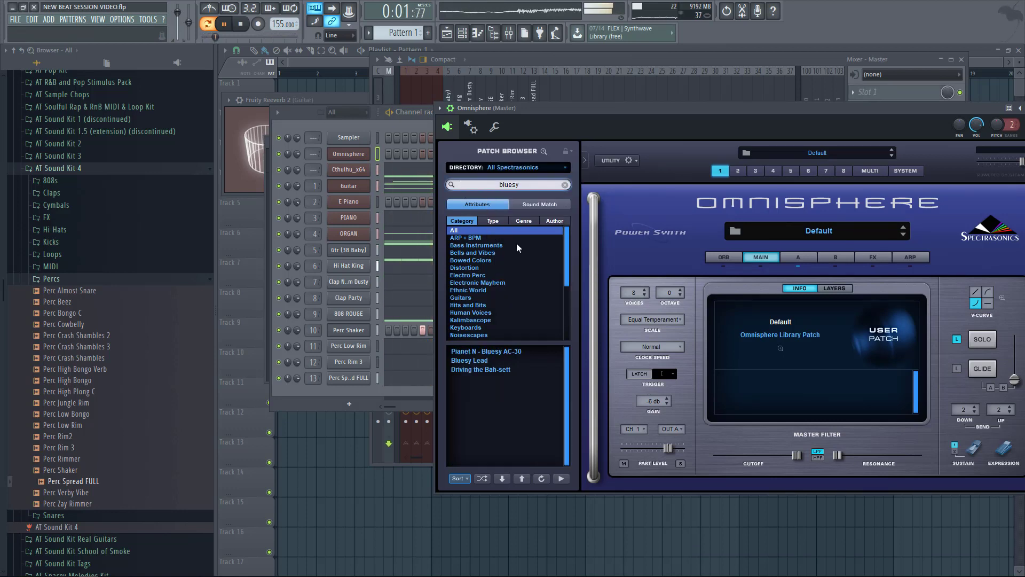
{"action": "left_click", "coordinate": [474, 362]}
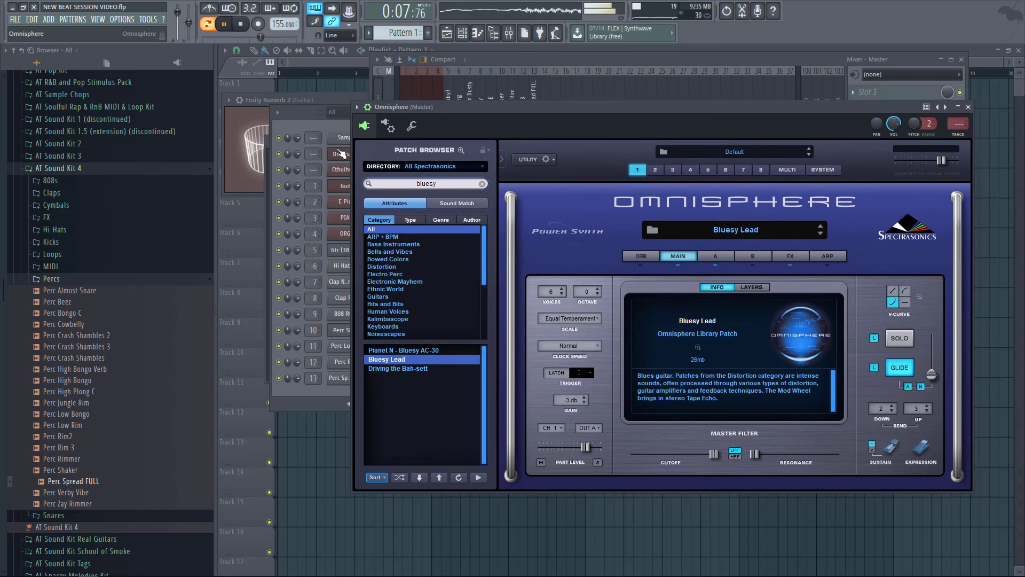
Rename the Omnisphere channel as BLUESY GTR
{"action": "right_click", "coordinate": [355, 158]}
{"action": "key", "text": "F2"}
{"action": "type", "text": "BLUES"}
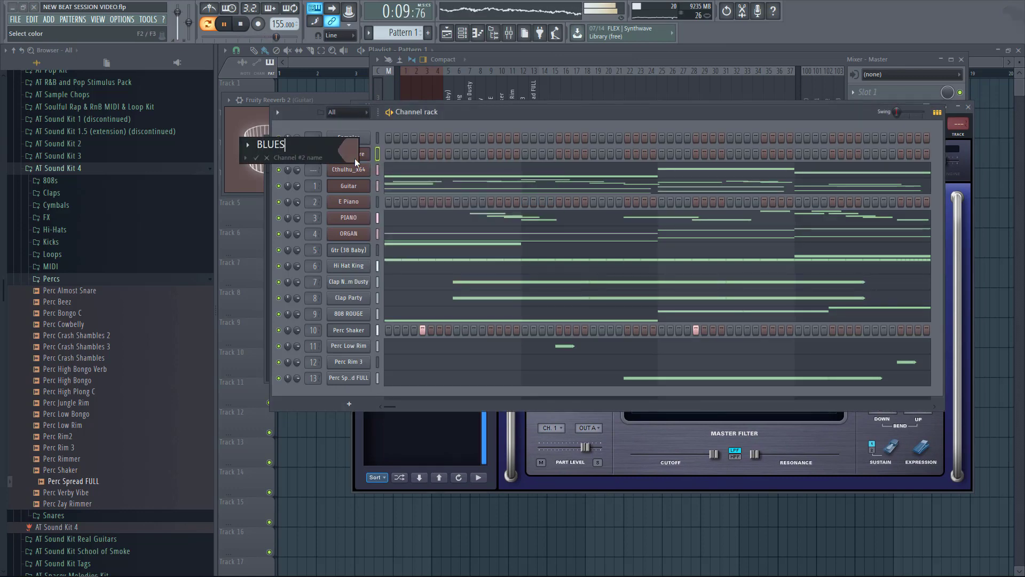
{"action": "type", "text": "Y GTR"}
{"action": "key", "text": "Return"}
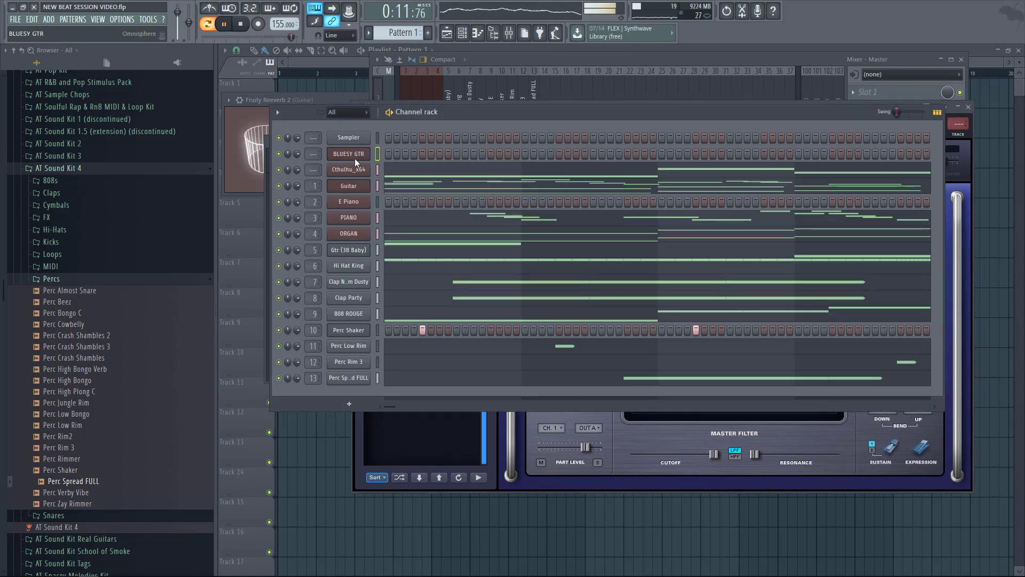
Assign BLUESY GTR to a free mixer track, move it to track 5 beside ORGAN and lower its level slightly
{"action": "left_click", "coordinate": [354, 158]}
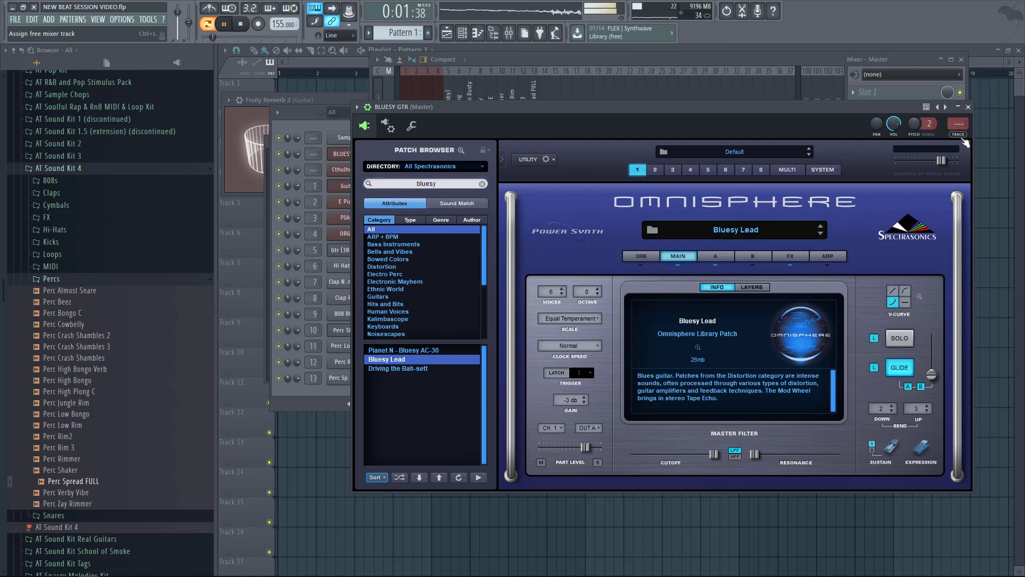
{"action": "key", "text": "ctrl+l"}
{"action": "key", "text": "alt+Left"}
{"action": "key", "text": "alt+Left"}
{"action": "key", "text": "alt+Left"}
{"action": "key", "text": "alt+Left"}
{"action": "key", "text": "alt+Left"}
{"action": "key", "text": "alt+Left"}
{"action": "key", "text": "alt+Left"}
{"action": "key", "text": "alt+Left"}
{"action": "key", "text": "alt+Left"}
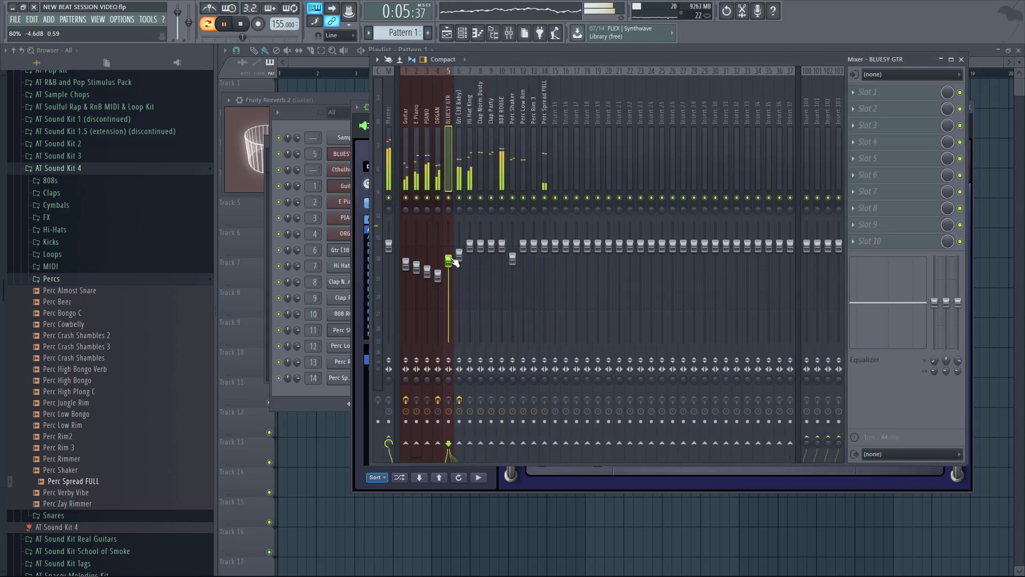
Add CamelCrusher to 808 ROUGE's slot 2, adjust its distortion and compressor, and lower the track's level to about -3.1 dB
{"action": "left_click", "coordinate": [469, 154]}
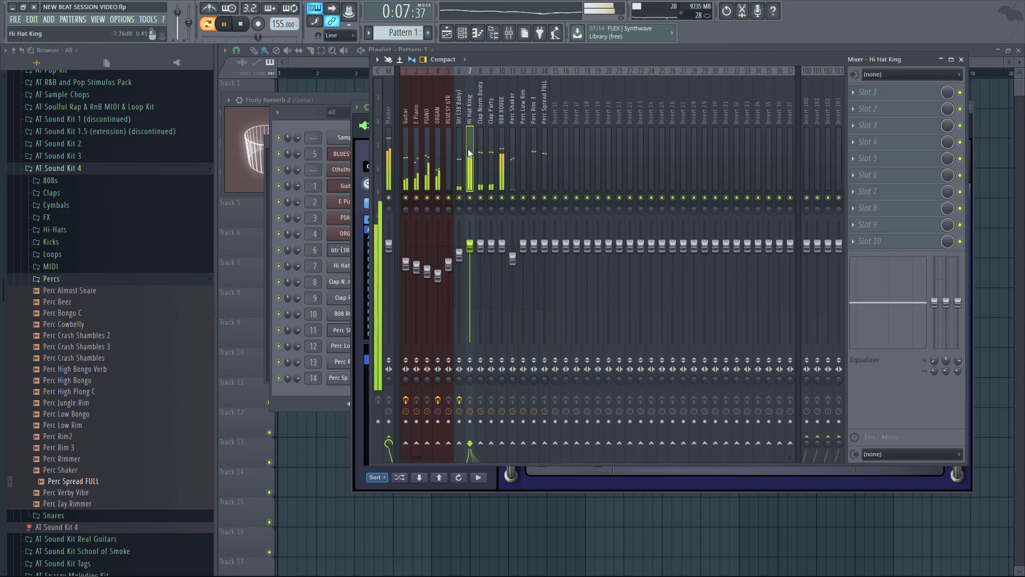
{"action": "left_click", "coordinate": [505, 158]}
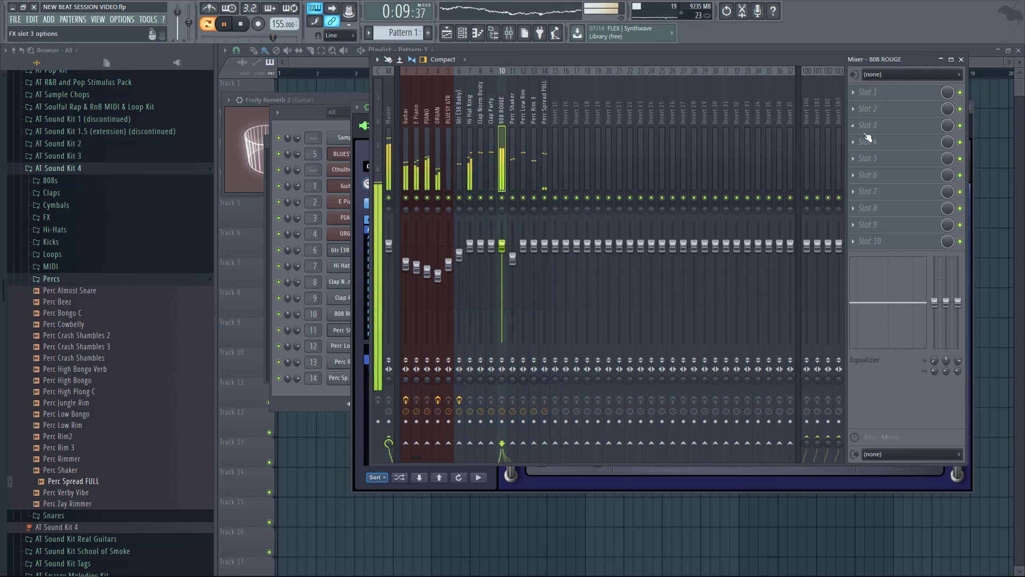
{"action": "left_click", "coordinate": [876, 111]}
{"action": "left_click", "coordinate": [580, 64]}
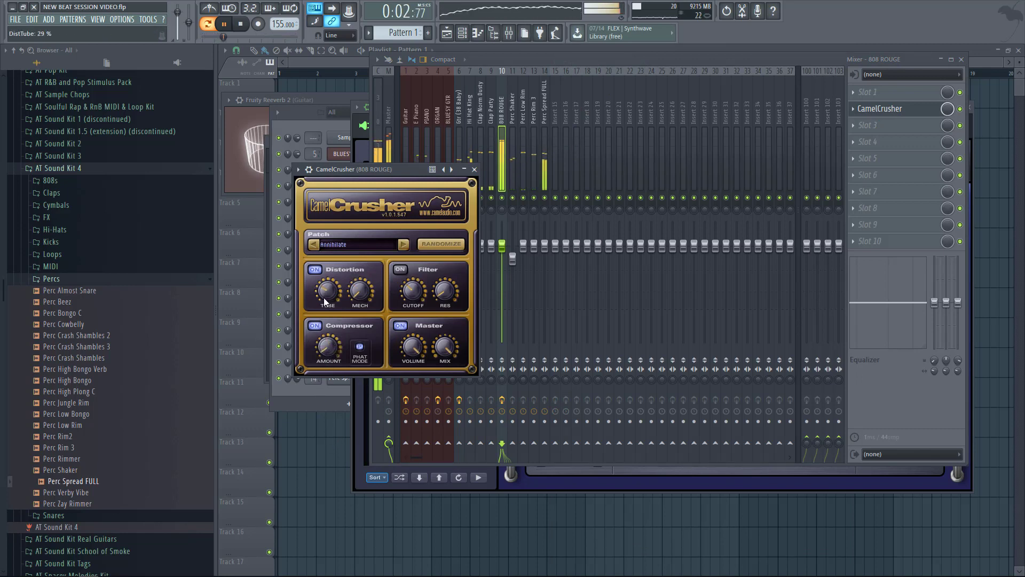
{"action": "scroll", "coordinate": [357, 293], "scroll_direction": "up", "scroll_amount": 2}
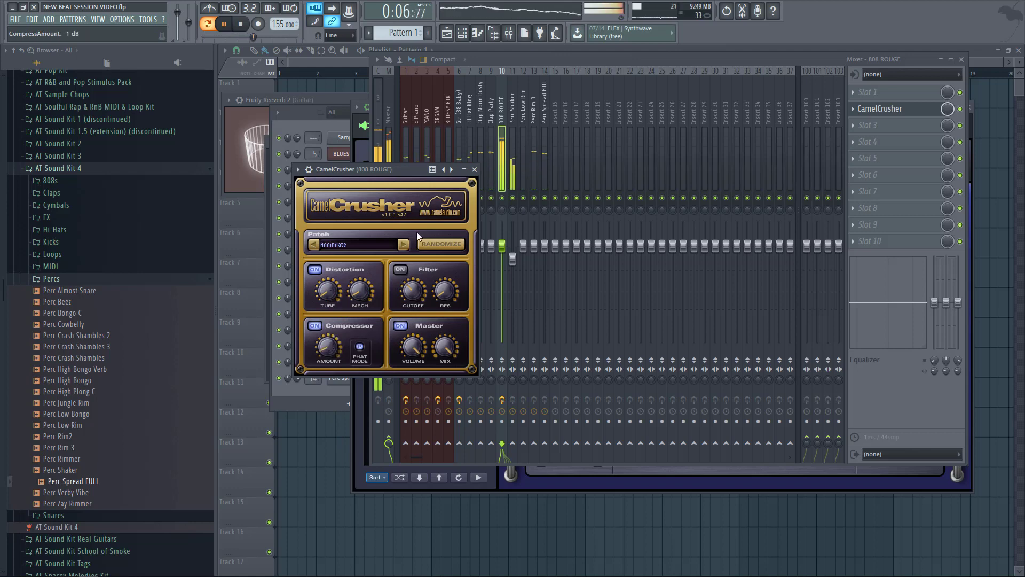
{"action": "left_click", "coordinate": [512, 258]}
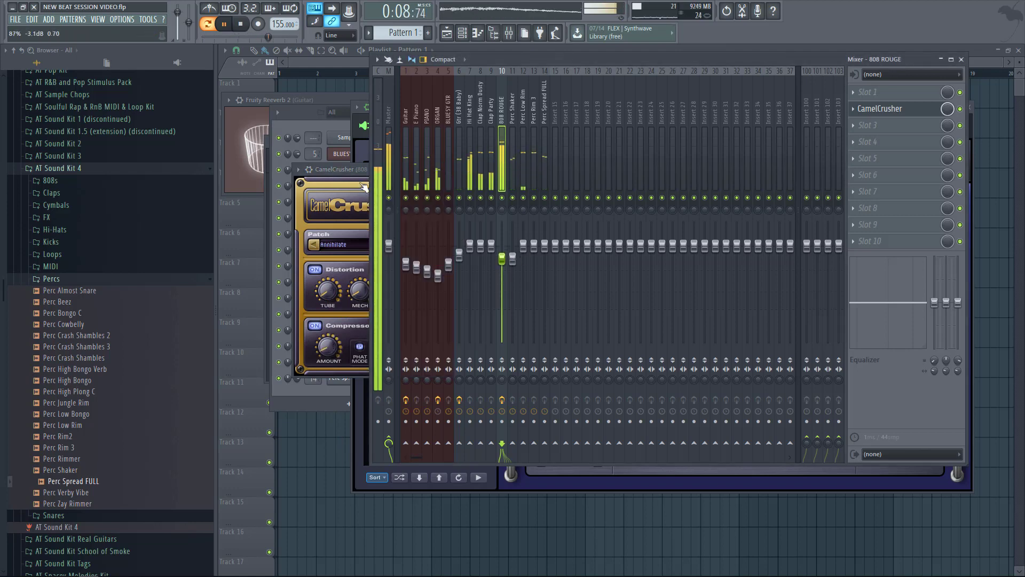
Examine the 808 ROUGE channel's volume envelope and pitch settings
{"action": "left_click", "coordinate": [325, 130]}
{"action": "left_click", "coordinate": [351, 315]}
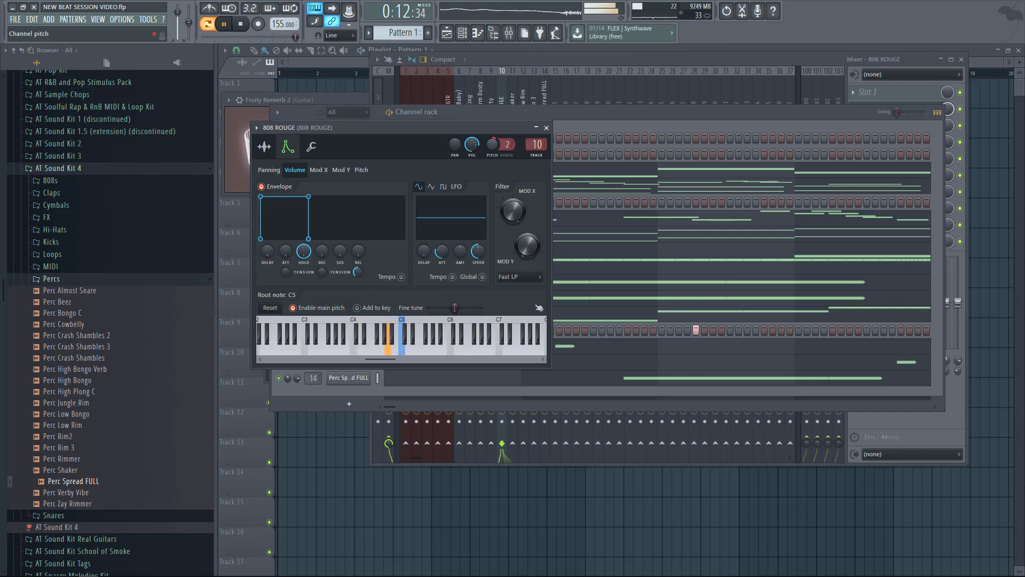
{"action": "left_click", "coordinate": [546, 128]}
Add Fruity parametric EQ 2 to 808 ROUGE, cut bands 1 and 7, gently boost bands 2 and 3, and place it in slot 4
{"action": "left_click", "coordinate": [505, 136]}
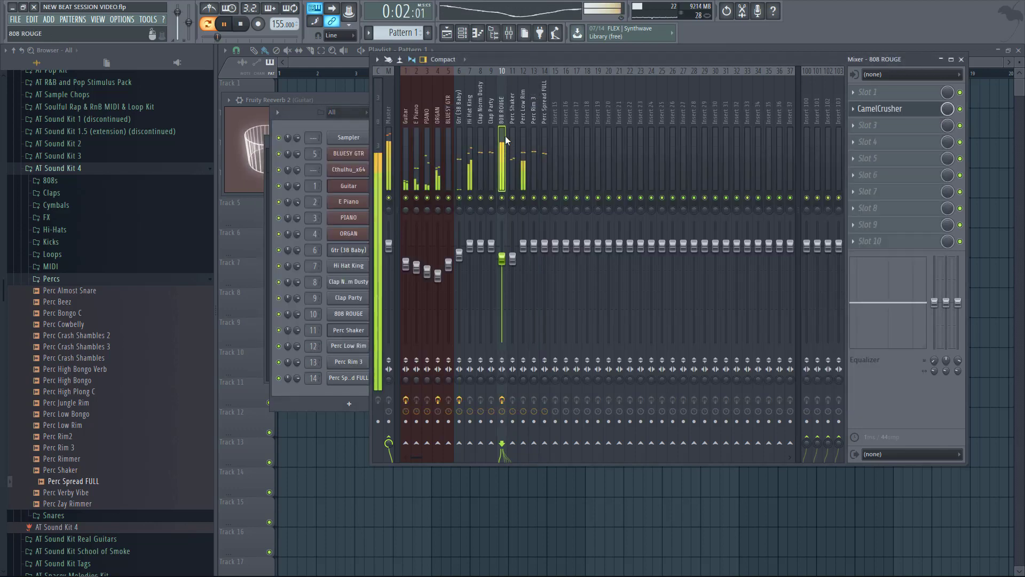
{"action": "left_click", "coordinate": [878, 130]}
{"action": "left_click", "coordinate": [801, 109]}
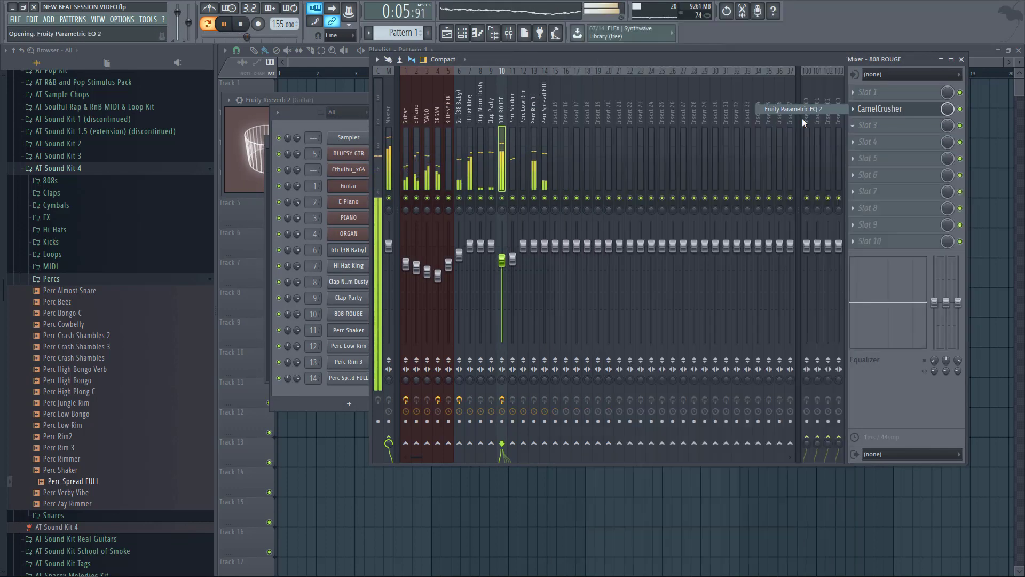
{"action": "left_click_drag", "start_coordinate": [499, 269], "coordinate": [465, 303]}
{"action": "left_click_drag", "start_coordinate": [380, 269], "coordinate": [360, 263]}
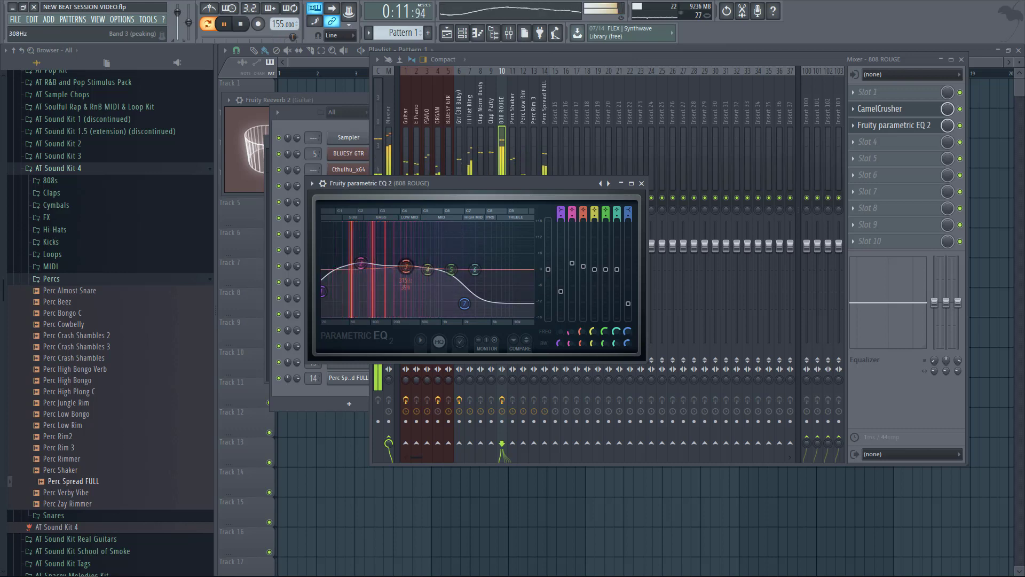
{"action": "left_click_drag", "start_coordinate": [877, 128], "coordinate": [878, 143]}
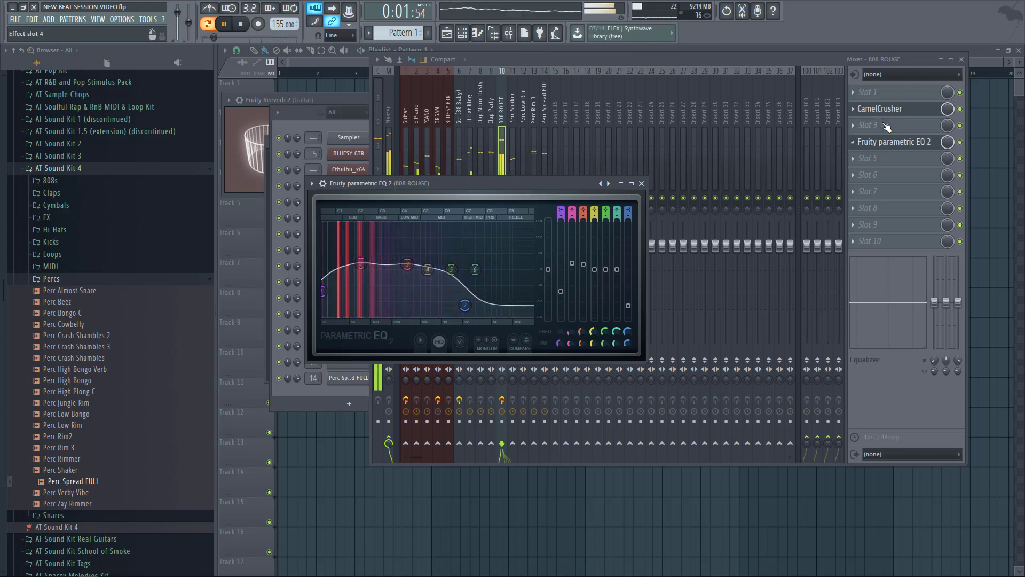
{"action": "left_click", "coordinate": [641, 183]}
Recheck the CamelCrusher settings on 808 ROUGE and lower the track's level slightly
{"action": "left_click", "coordinate": [880, 108]}
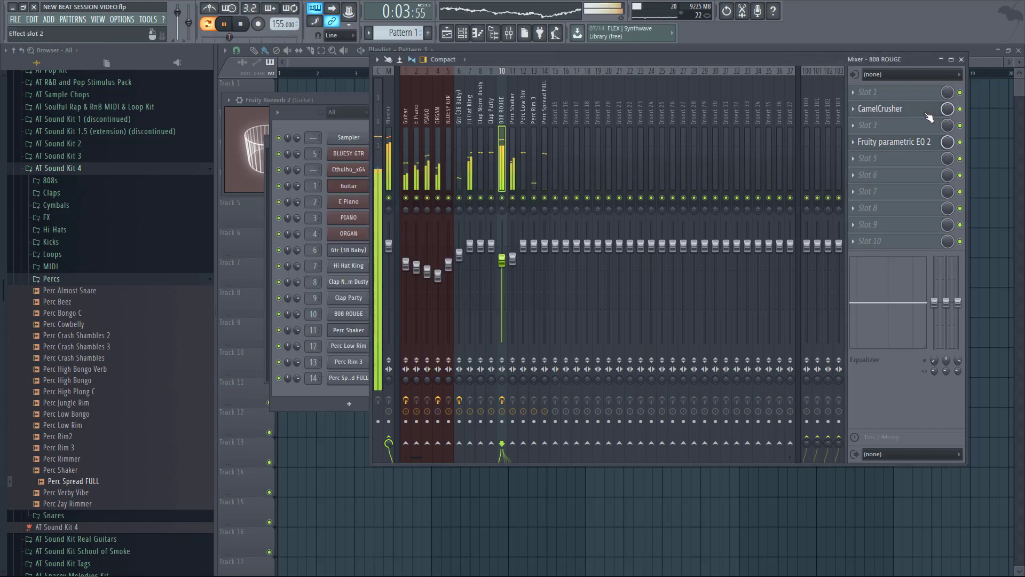
{"action": "left_click", "coordinate": [880, 109]}
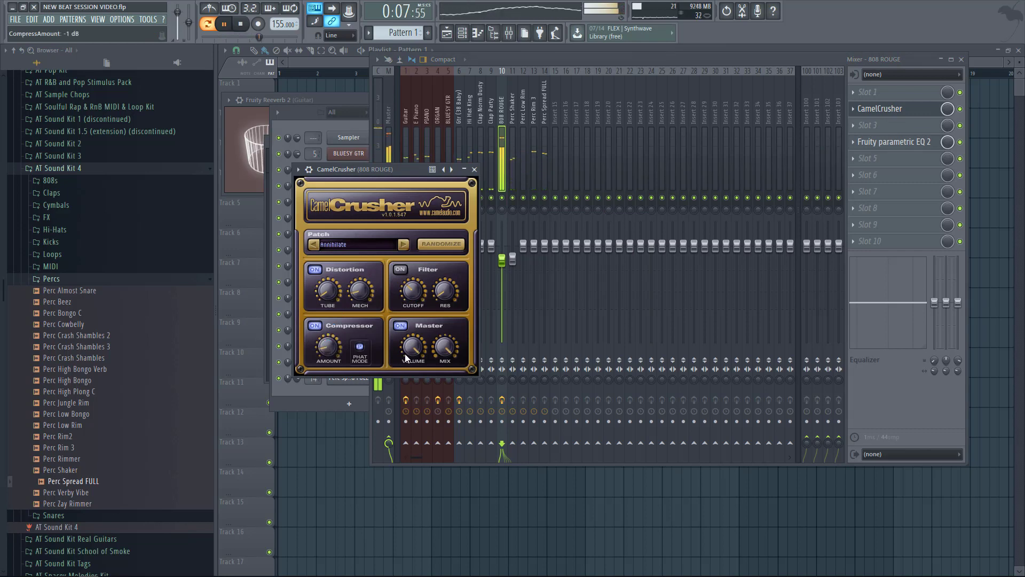
{"action": "left_click", "coordinate": [475, 169]}
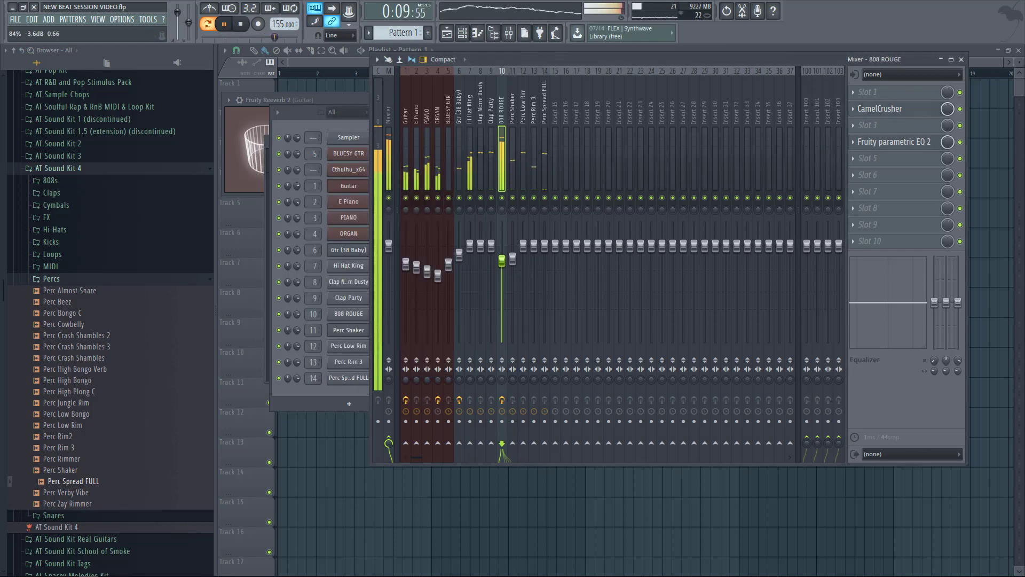
Add Fruity Limiter to the Master track's slot 10
{"action": "left_click", "coordinate": [396, 171]}
{"action": "left_click", "coordinate": [870, 241]}
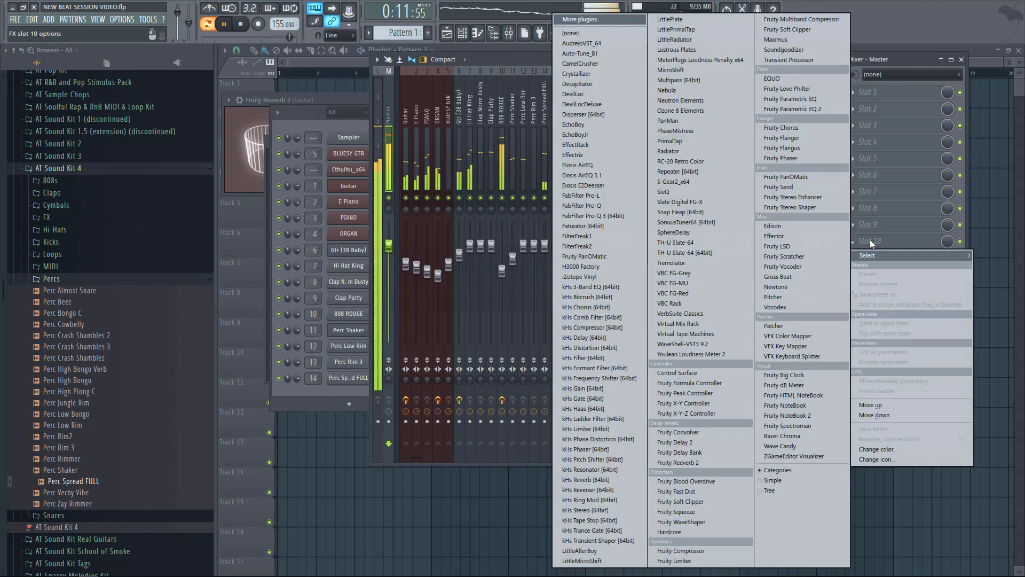
{"action": "left_click", "coordinate": [674, 561]}
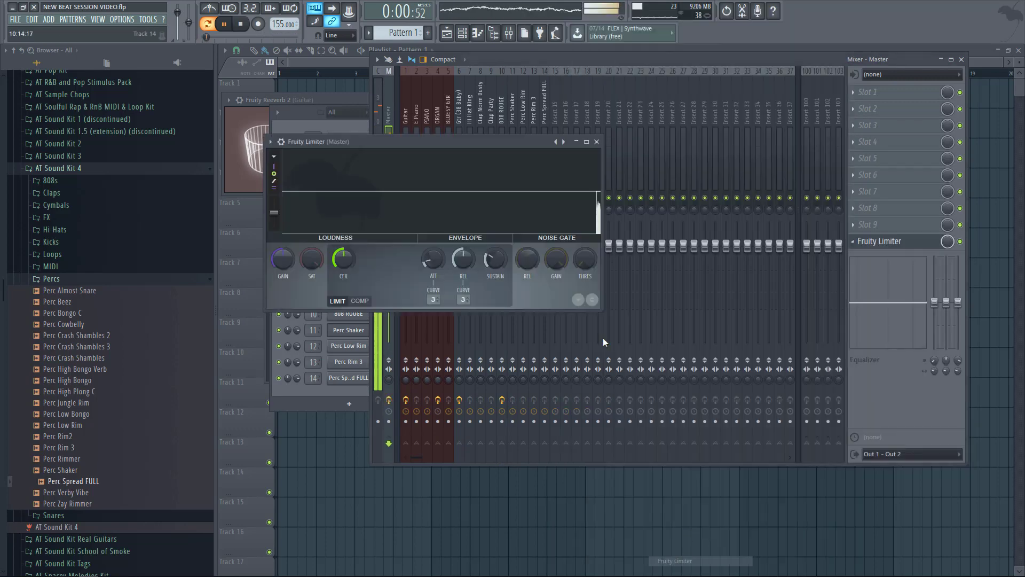
{"action": "left_click", "coordinate": [592, 143]}
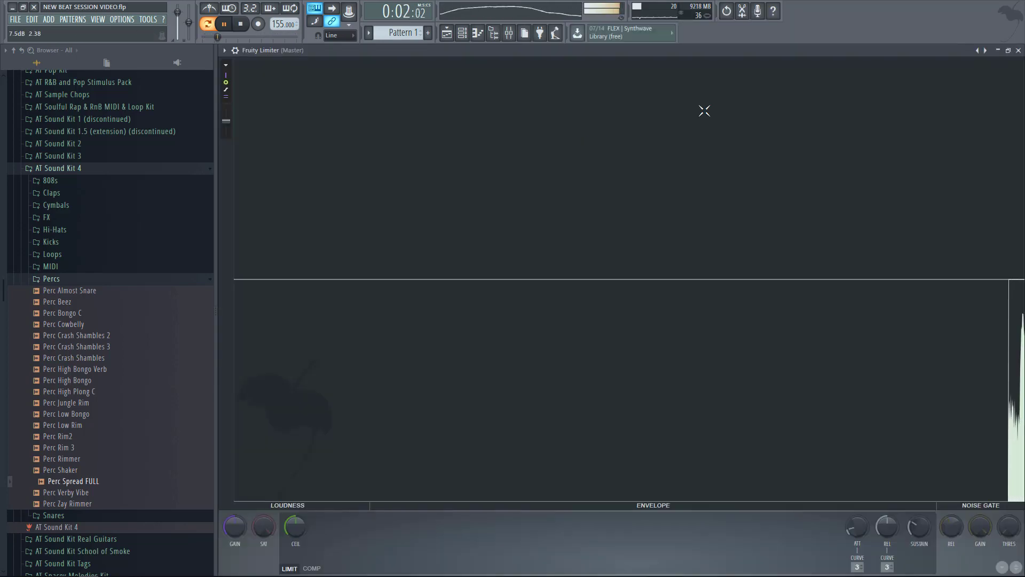
{"action": "left_click", "coordinate": [963, 51]}
{"action": "left_click", "coordinate": [597, 142]}
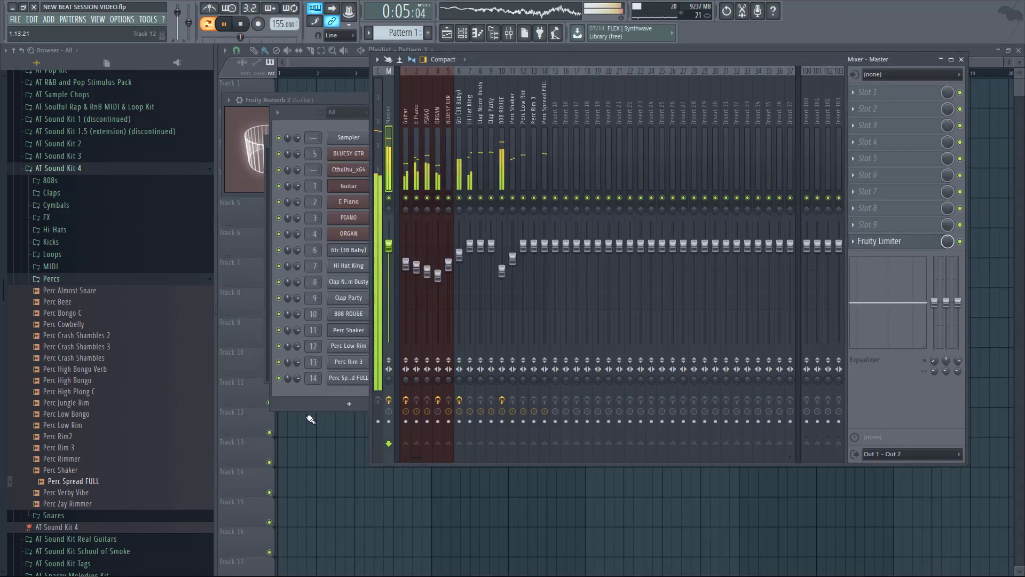
Add the Kick Next sample from AT Sound Kit 4's Kicks folder as a new channel in the channel rack
{"action": "left_click", "coordinate": [310, 395]}
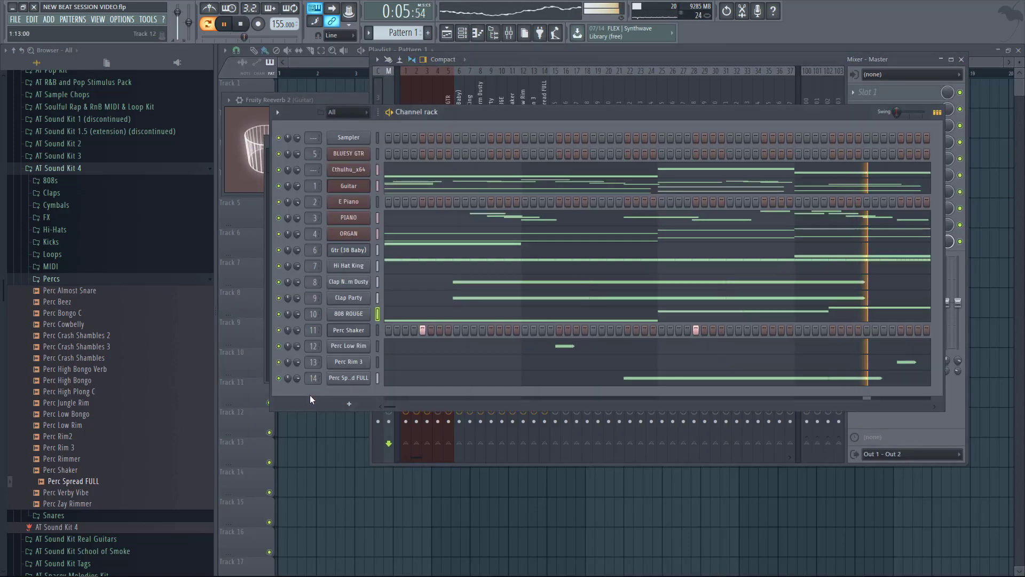
{"action": "left_click", "coordinate": [60, 280]}
{"action": "left_click", "coordinate": [54, 242]}
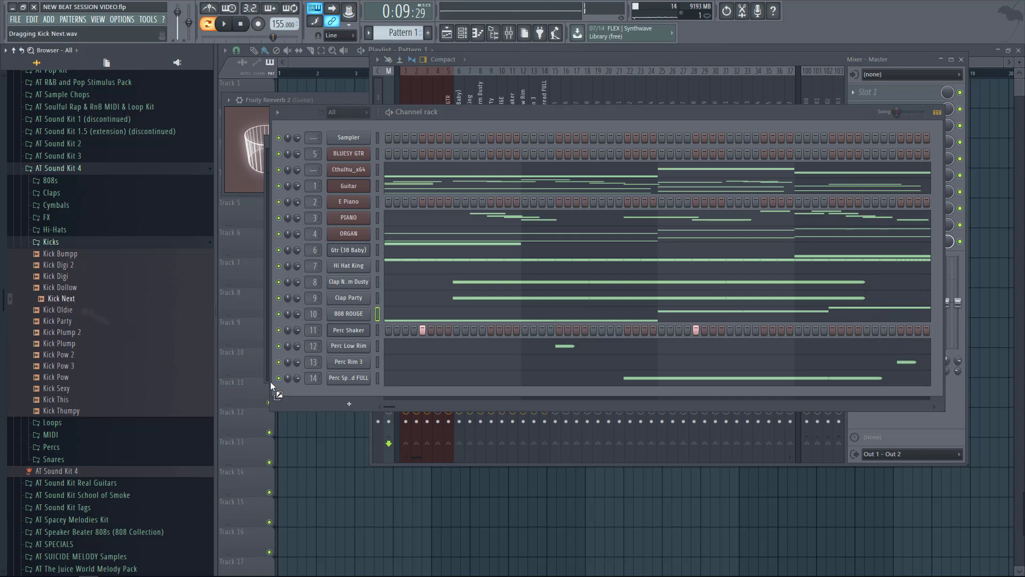
{"action": "left_click_drag", "start_coordinate": [338, 393], "coordinate": [342, 396]}
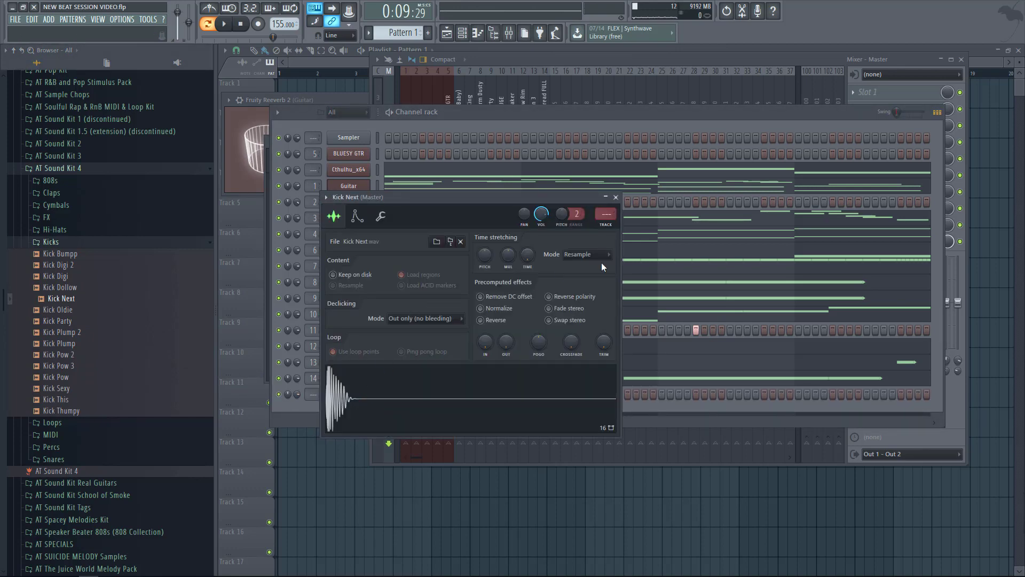
Route Kick Next to mixer track 15 and add Soundgoodizer in its slot 2
{"action": "left_click", "coordinate": [604, 217]}
{"action": "left_click", "coordinate": [896, 111]}
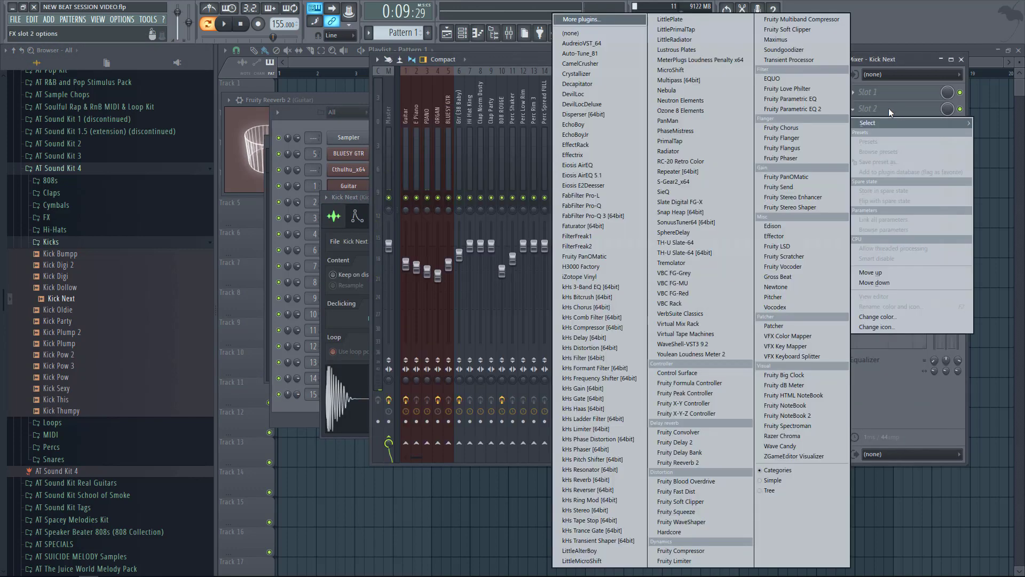
{"action": "left_click", "coordinate": [783, 49]}
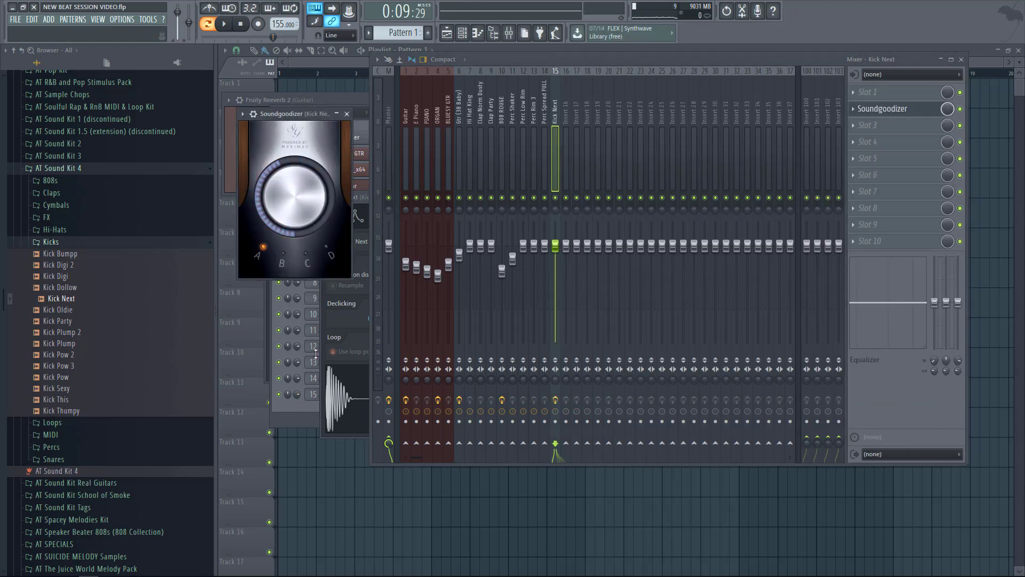
Sequence Kick Next hits on steps 1, 21, 33, 43, 53, 59 and 63, checking the 808 ROUGE channel's envelope settings along the way
{"action": "left_click", "coordinate": [319, 409]}
{"action": "left_click", "coordinate": [382, 396]}
{"action": "key", "text": "space"}
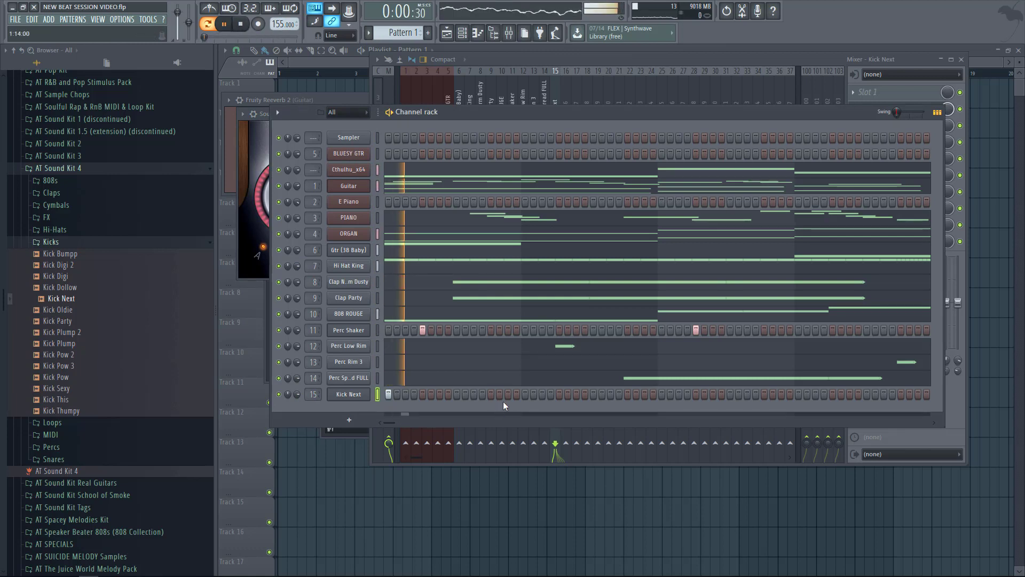
{"action": "left_click", "coordinate": [560, 395]}
{"action": "left_click", "coordinate": [661, 394]}
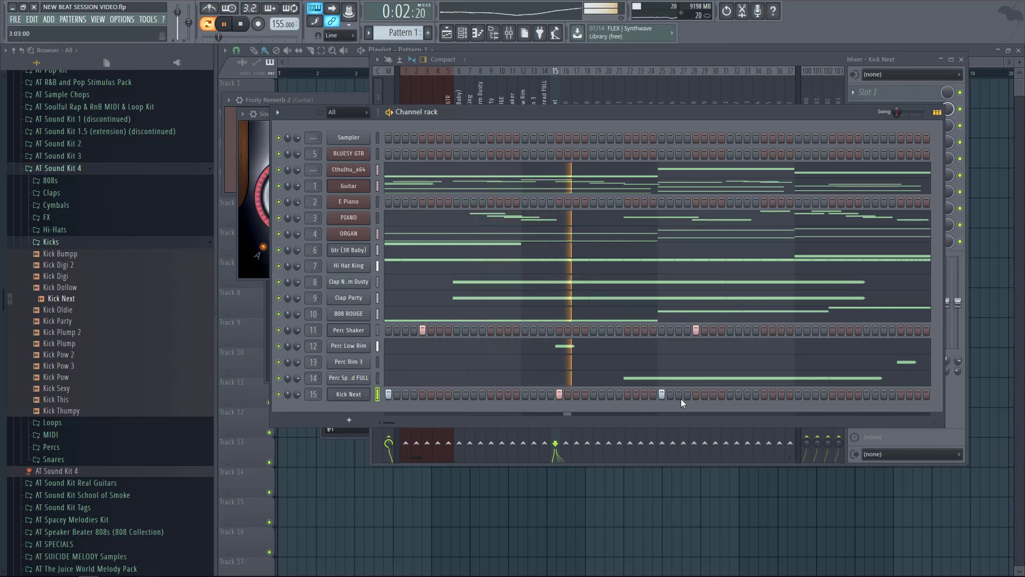
{"action": "left_click", "coordinate": [747, 395]}
{"action": "left_click", "coordinate": [832, 394]}
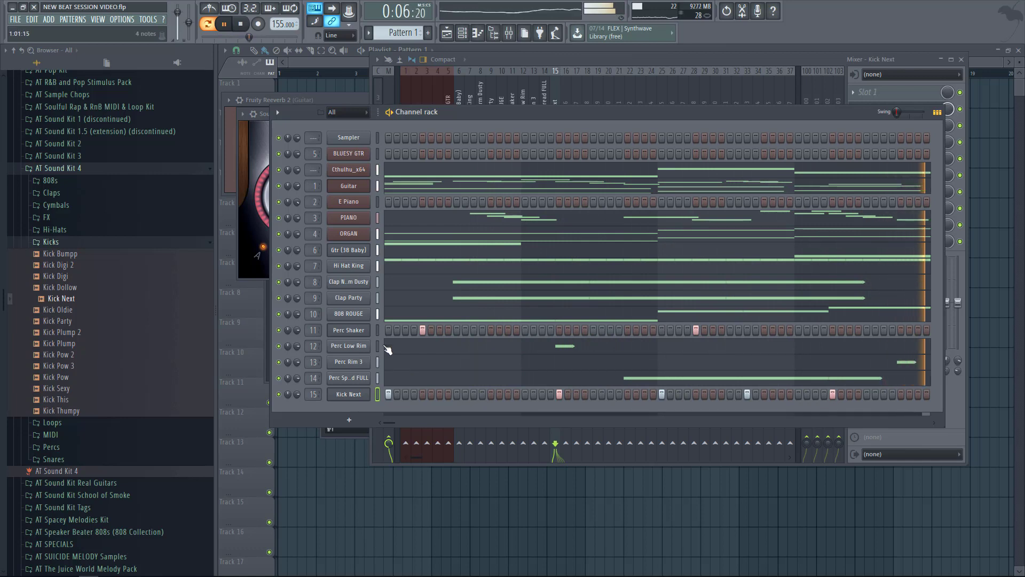
{"action": "left_click", "coordinate": [356, 314]}
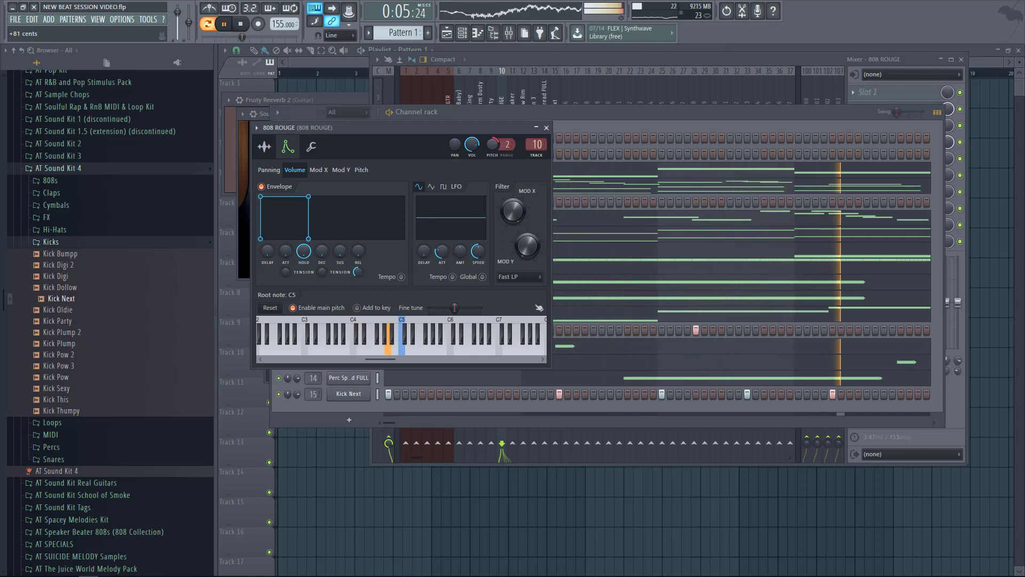
{"action": "left_click", "coordinate": [547, 129]}
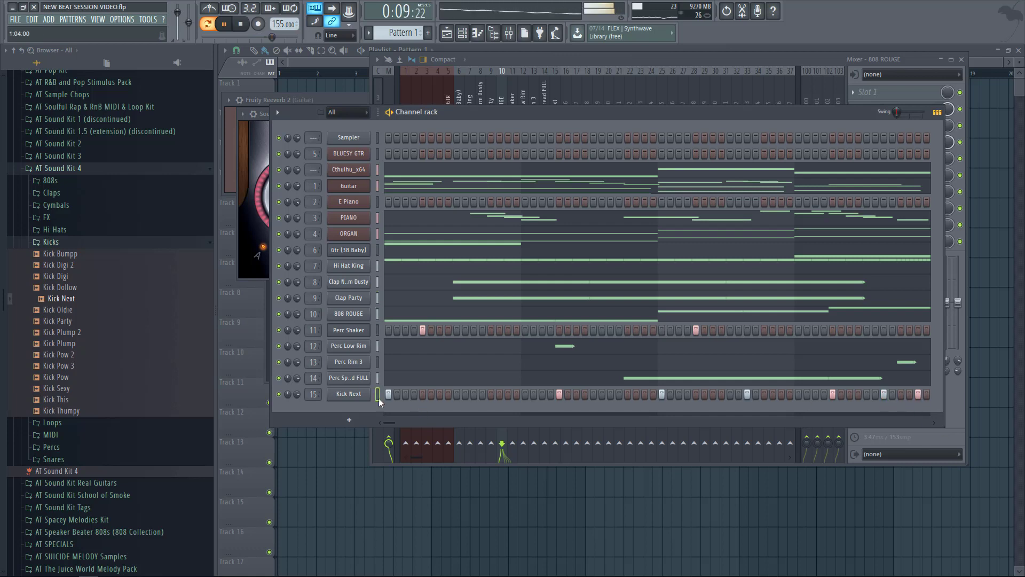
Convert the Kick Next steps to piano roll notes and duplicate the four-bar pattern into bars 5 to 8
{"action": "right_click", "coordinate": [398, 391]}
{"action": "left_click", "coordinate": [400, 396]}
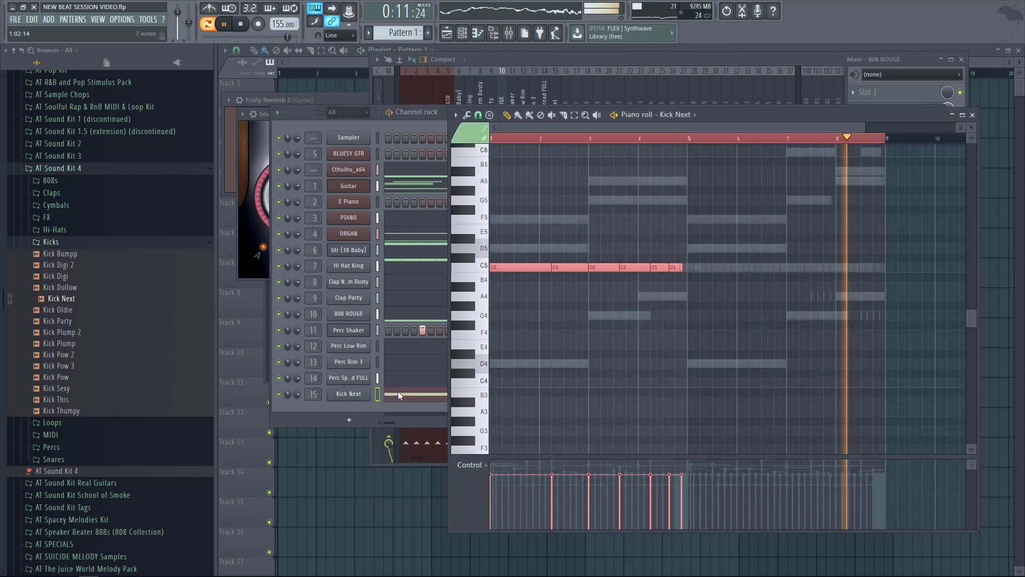
{"action": "key", "text": "ctrl+b"}
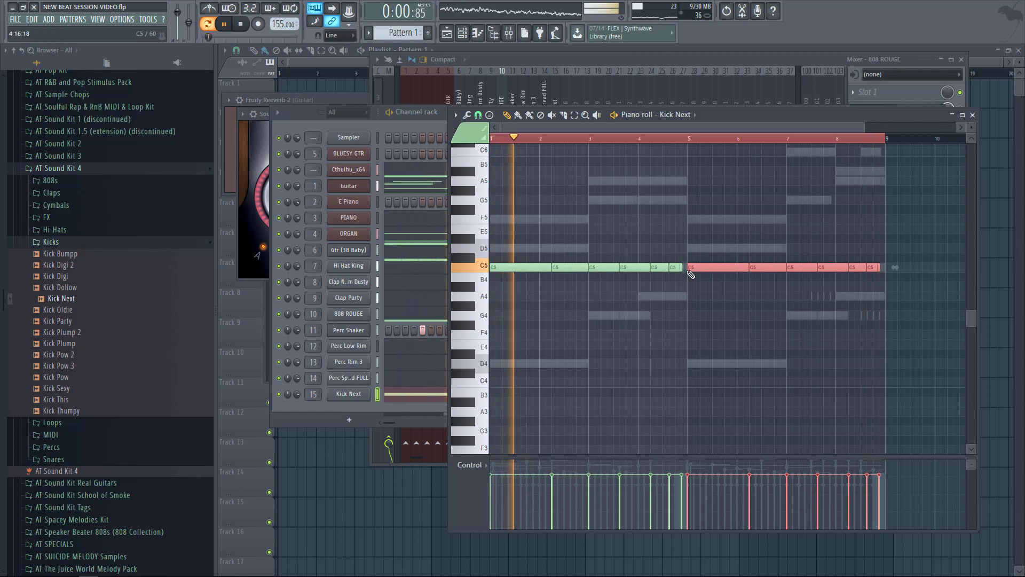
{"action": "left_click", "coordinate": [794, 277]}
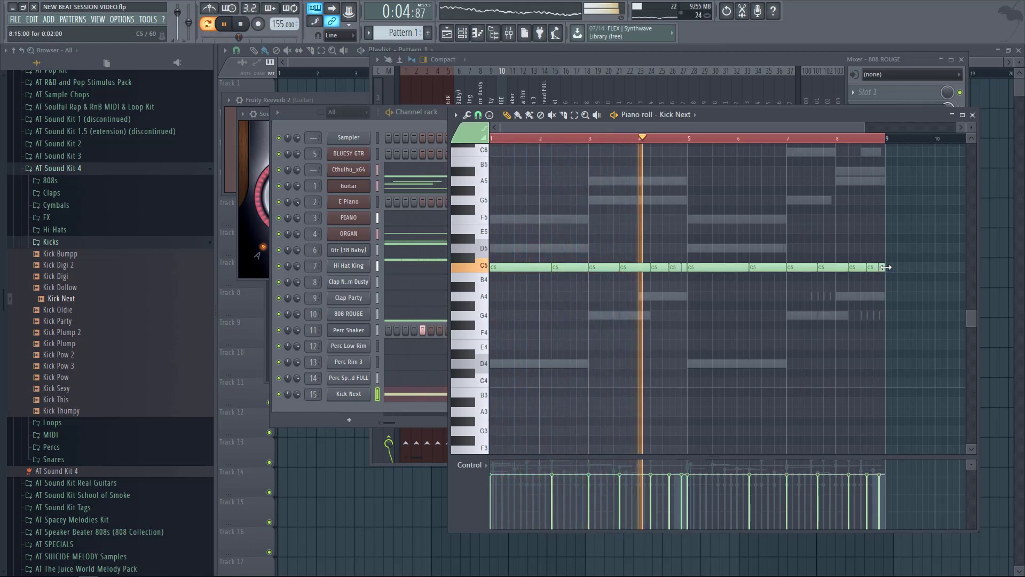
Add Fruity Parametric EQ 2 in slot 1 of the Kick Next track, slightly boost bands 2 and 3, and cut bands 1 and 7
{"action": "left_click", "coordinate": [880, 62]}
{"action": "left_click", "coordinate": [559, 164]}
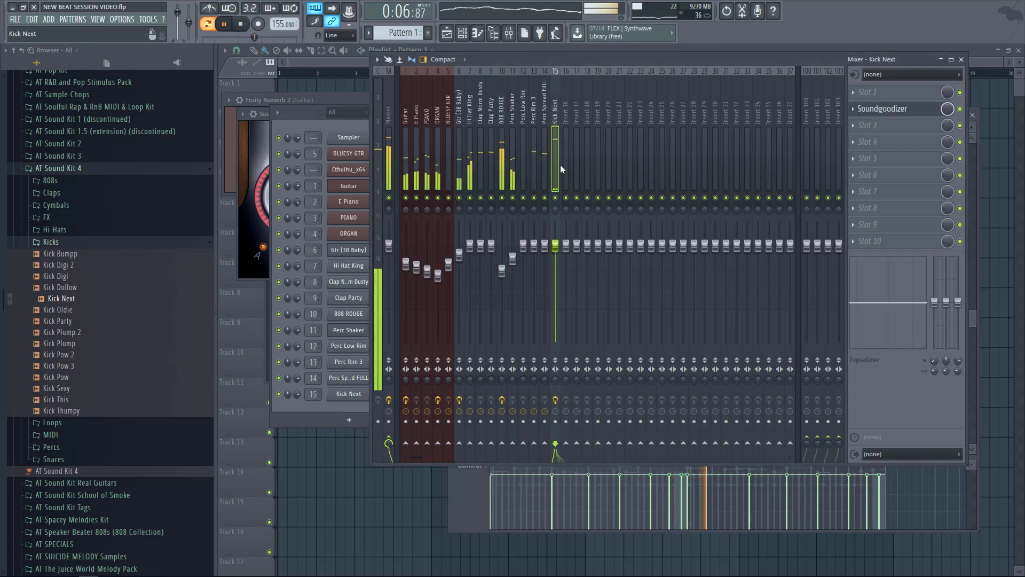
{"action": "left_click", "coordinate": [868, 92]}
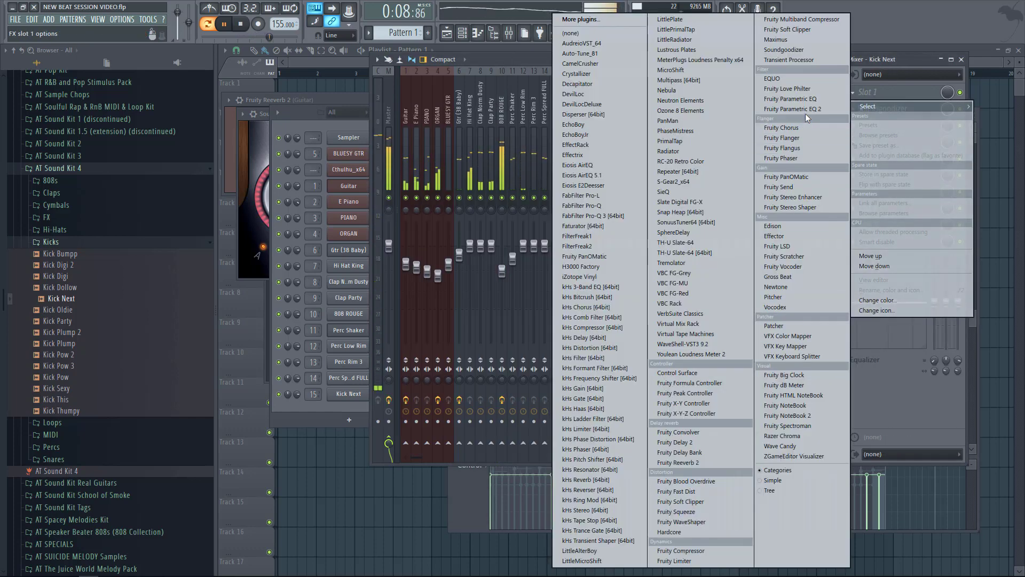
{"action": "left_click", "coordinate": [805, 110]}
{"action": "left_click_drag", "start_coordinate": [319, 186], "coordinate": [321, 184]}
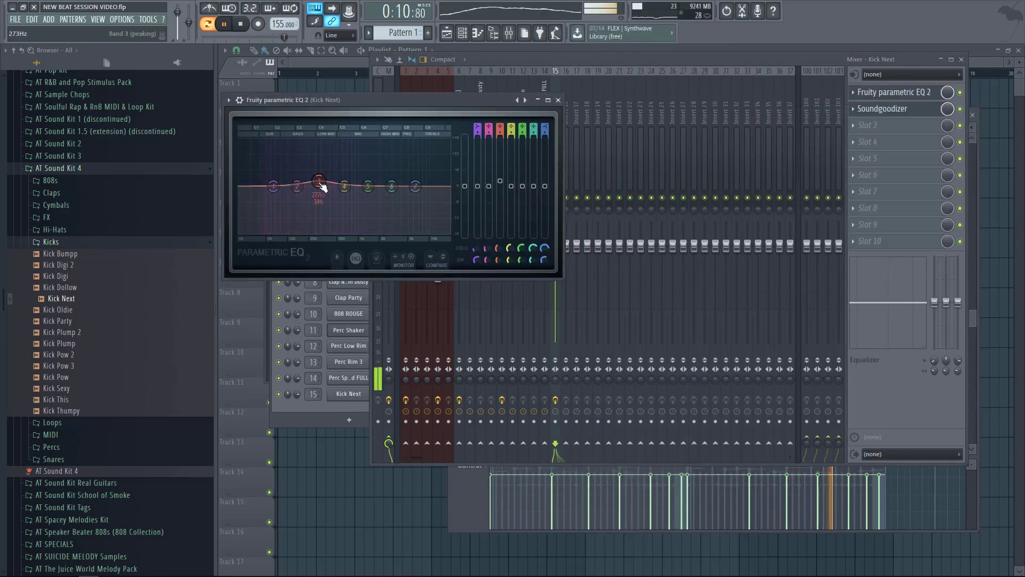
{"action": "left_click_drag", "start_coordinate": [415, 186], "coordinate": [398, 212]}
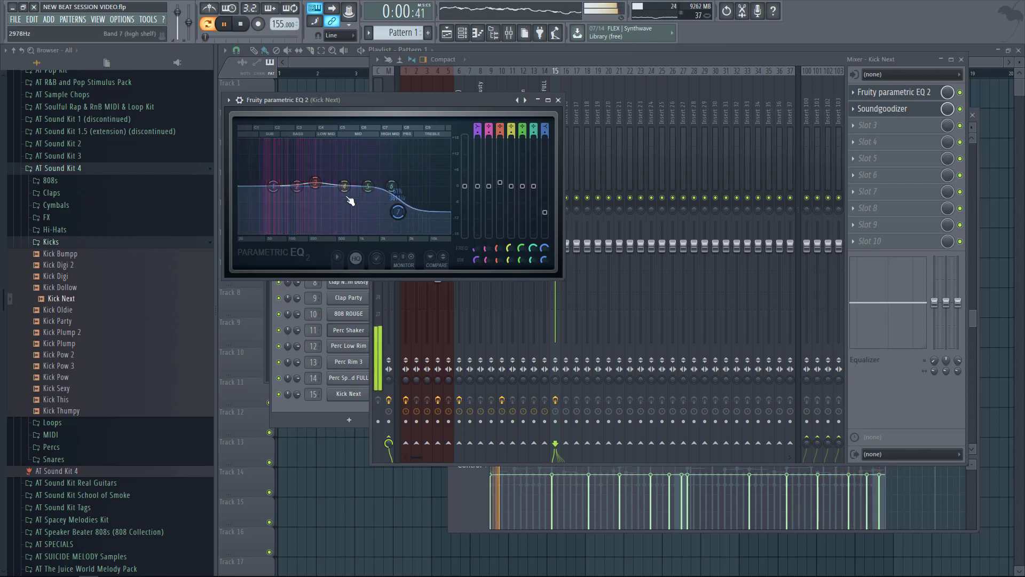
{"action": "left_click_drag", "start_coordinate": [318, 189], "coordinate": [238, 216]}
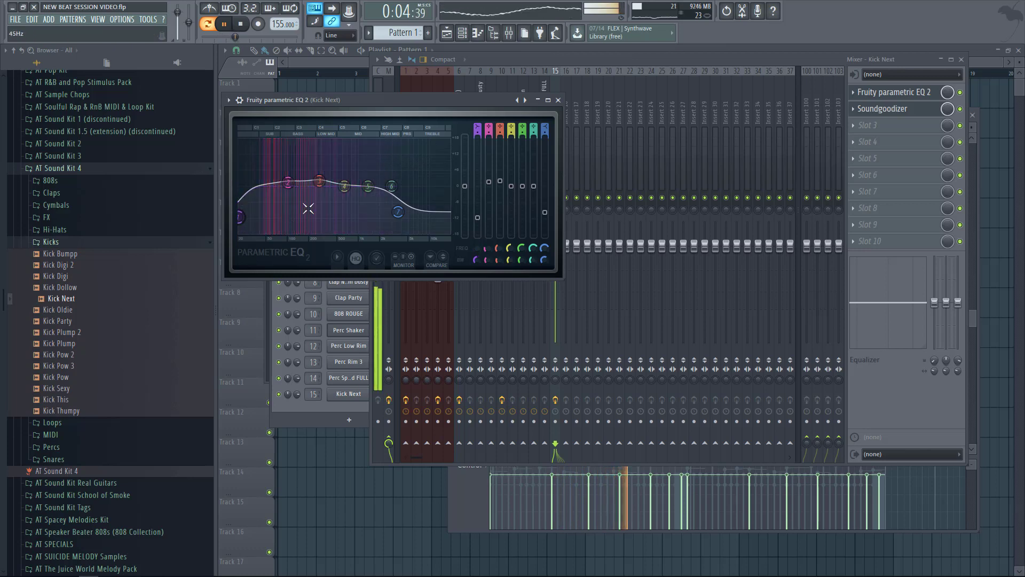
{"action": "left_click_drag", "start_coordinate": [288, 182], "coordinate": [280, 185]}
{"action": "left_click", "coordinate": [558, 100]}
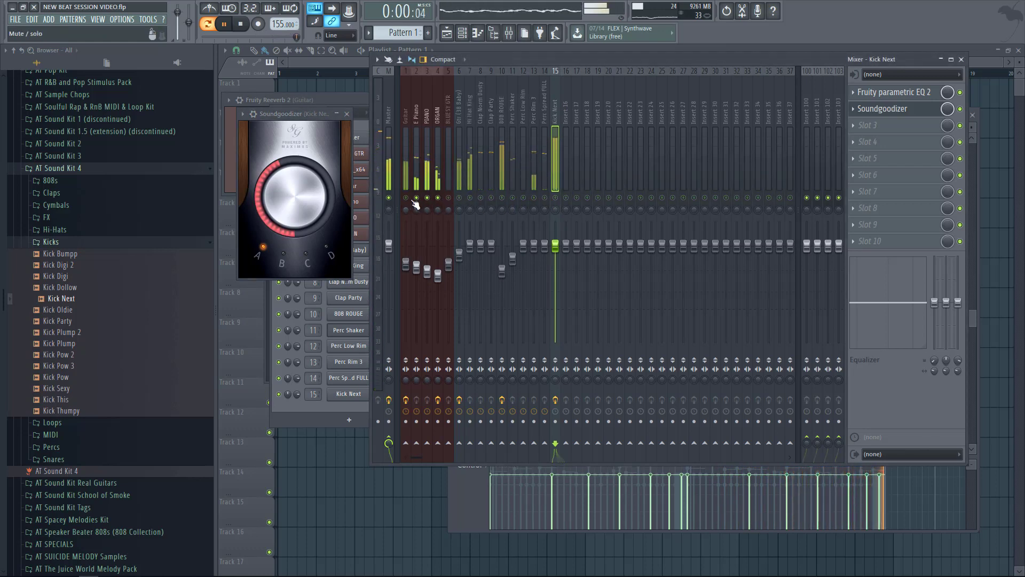
Check the BLUESY GTR mixer track and open that channel's piano roll
{"action": "left_click", "coordinate": [329, 407]}
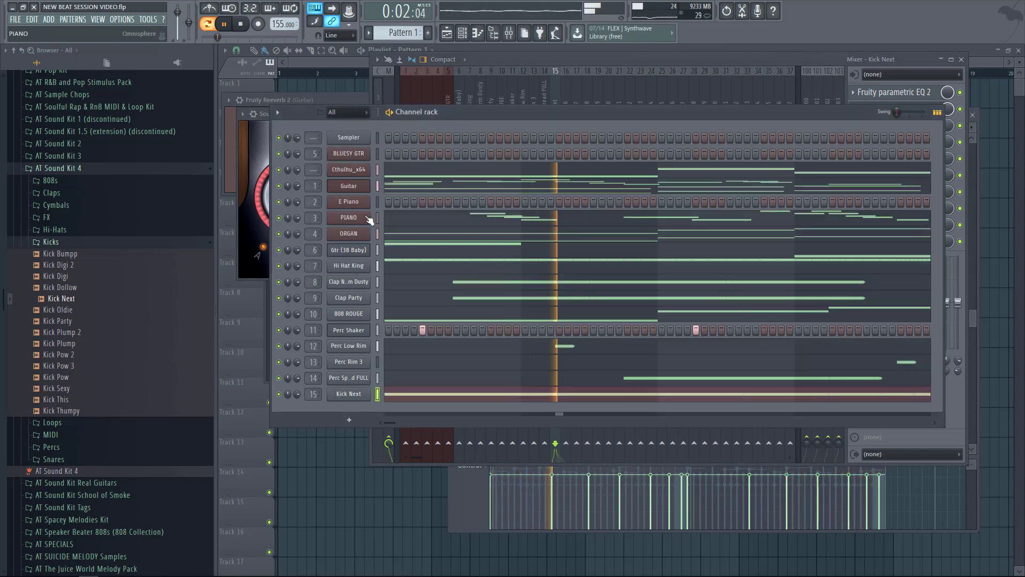
{"action": "right_click", "coordinate": [367, 155]}
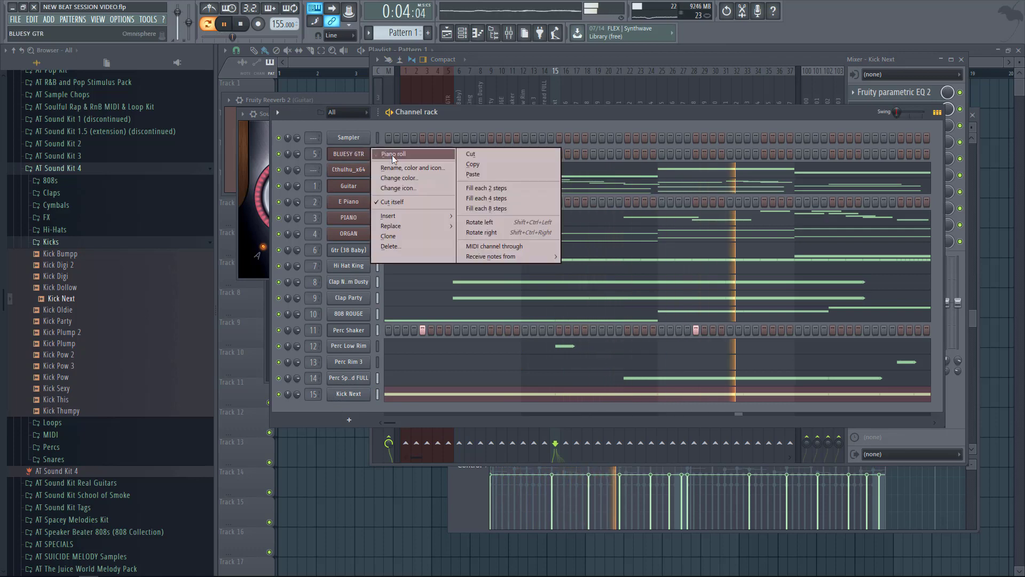
{"action": "left_click", "coordinate": [392, 155]}
{"action": "left_click", "coordinate": [449, 84]}
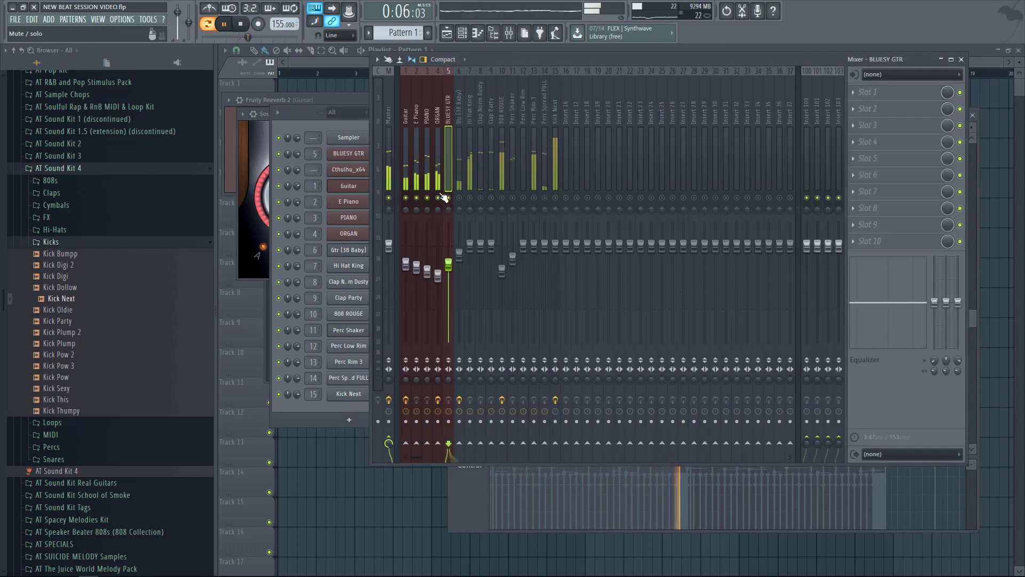
{"action": "right_click", "coordinate": [367, 154]}
{"action": "left_click", "coordinate": [423, 156]}
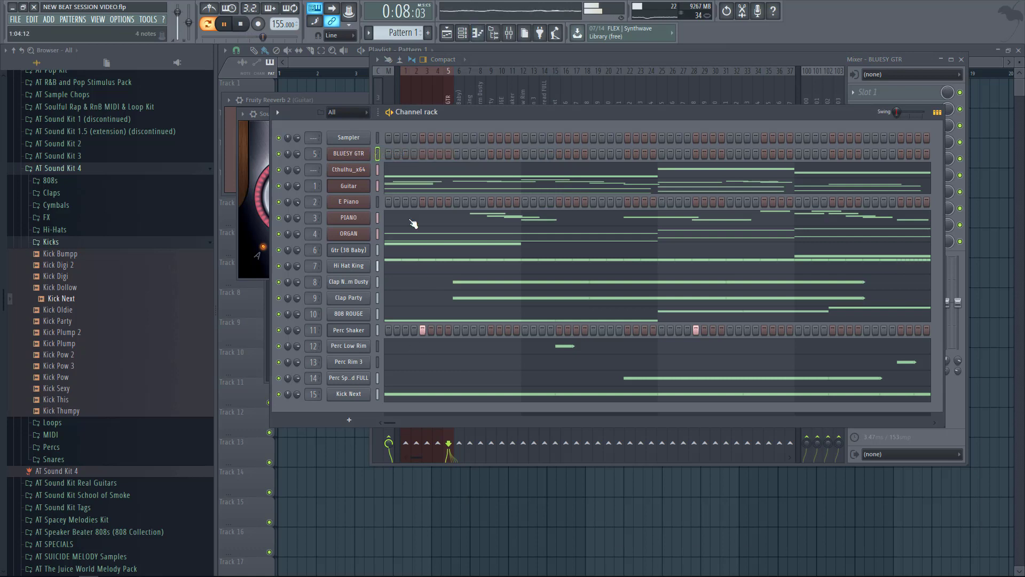
{"action": "right_click", "coordinate": [367, 154]}
{"action": "left_click", "coordinate": [389, 156]}
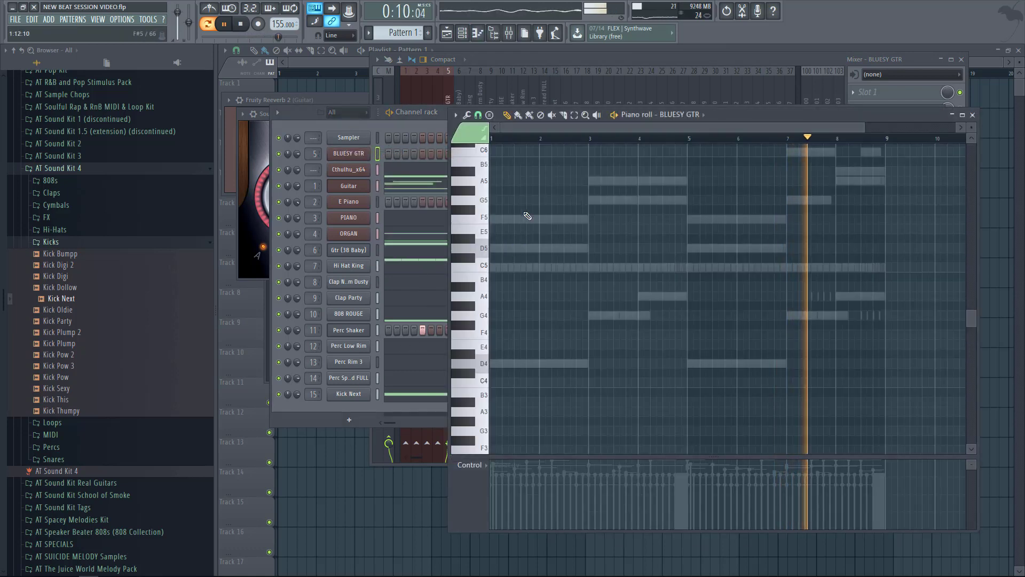
Enter a BLUESY GTR melody of one-bar notes F5, G5, A5, G5, F5, D5, G5 and A#5 across bars 1 to 8
{"action": "left_click", "coordinate": [492, 218]}
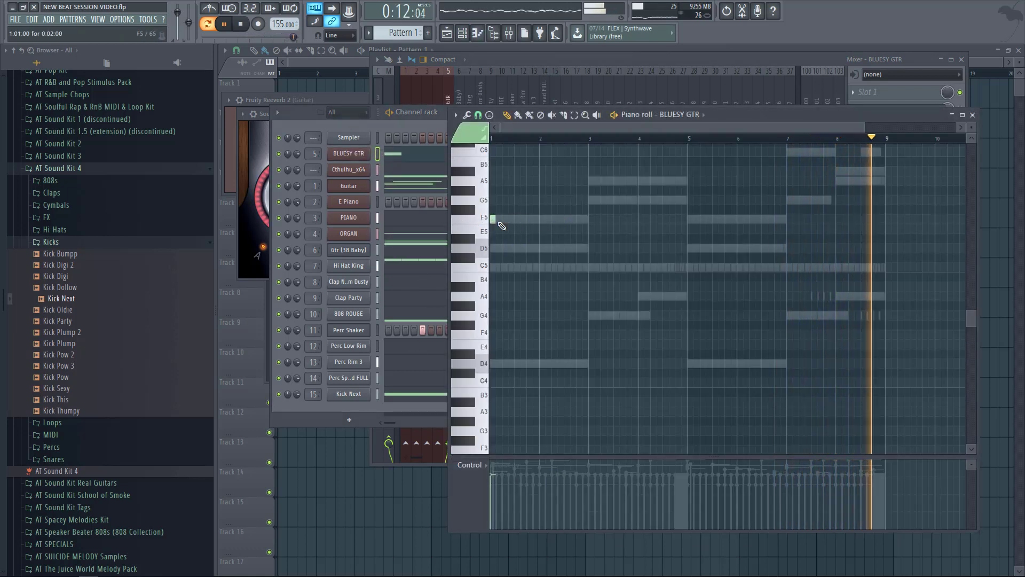
{"action": "left_click_drag", "start_coordinate": [495, 219], "coordinate": [540, 232]}
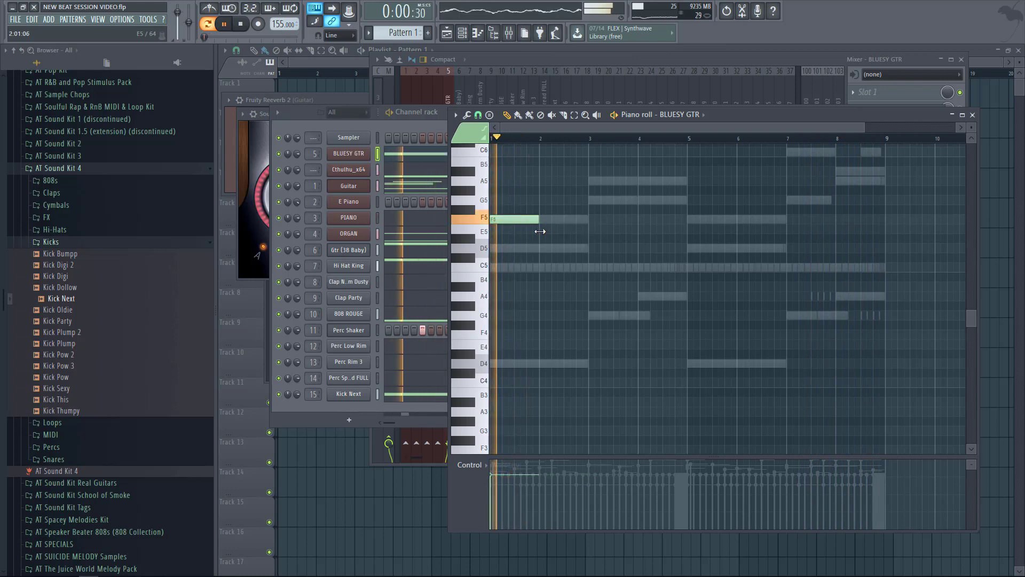
{"action": "left_click", "coordinate": [542, 200]}
{"action": "left_click", "coordinate": [592, 181]}
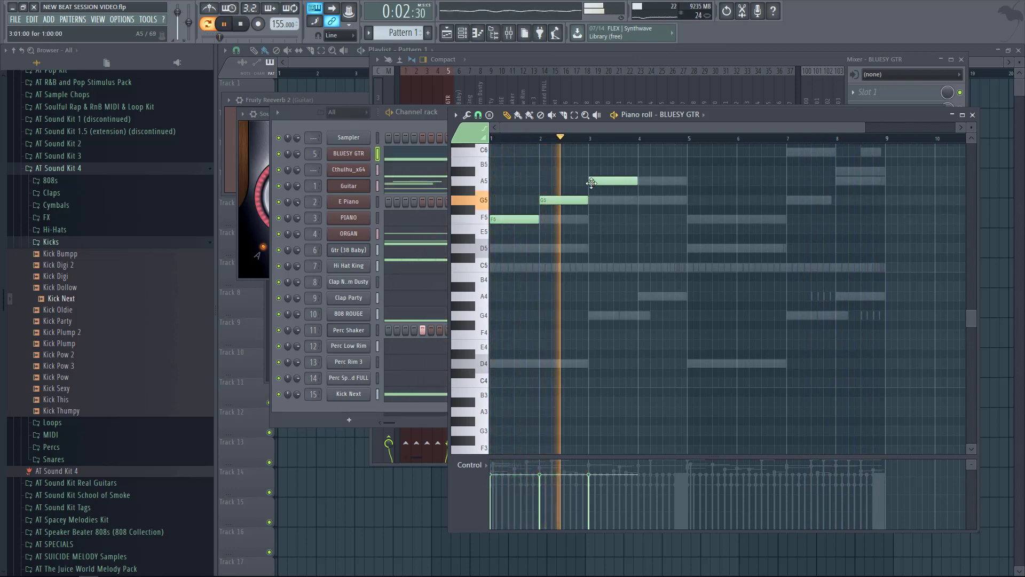
{"action": "left_click", "coordinate": [641, 201]}
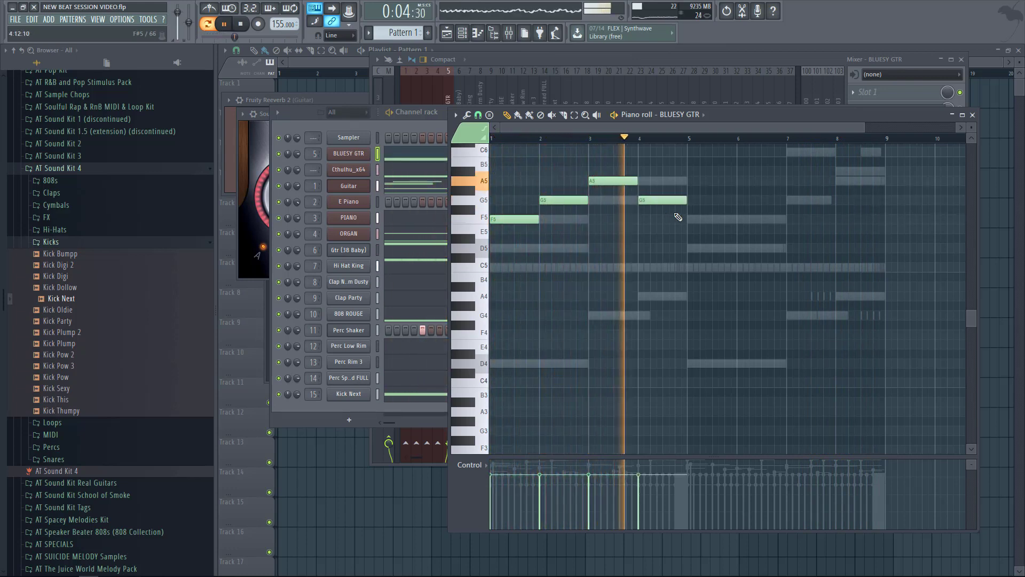
{"action": "left_click", "coordinate": [691, 220]}
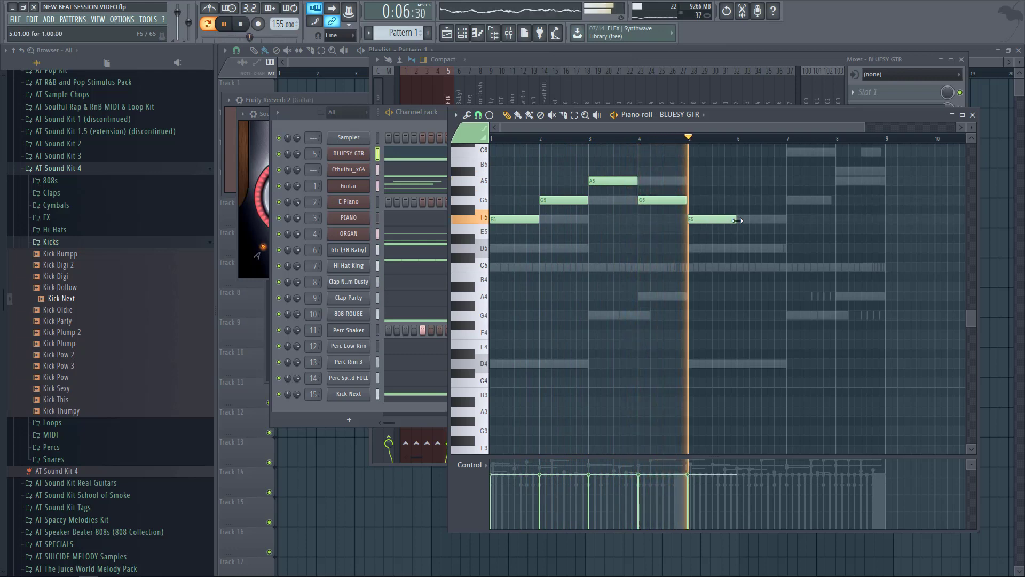
{"action": "left_click", "coordinate": [740, 248]}
{"action": "left_click", "coordinate": [791, 200]}
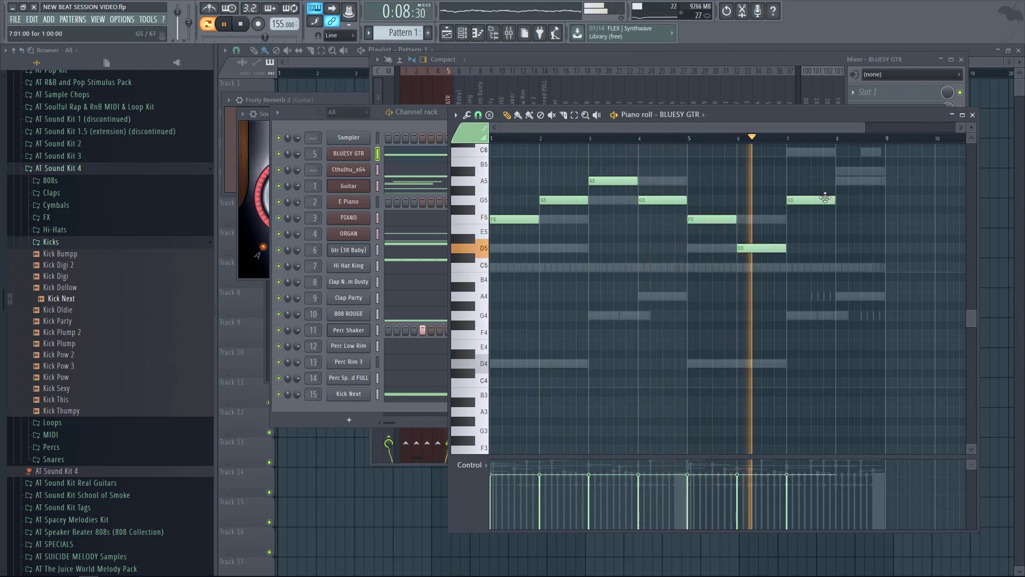
{"action": "left_click", "coordinate": [840, 172]}
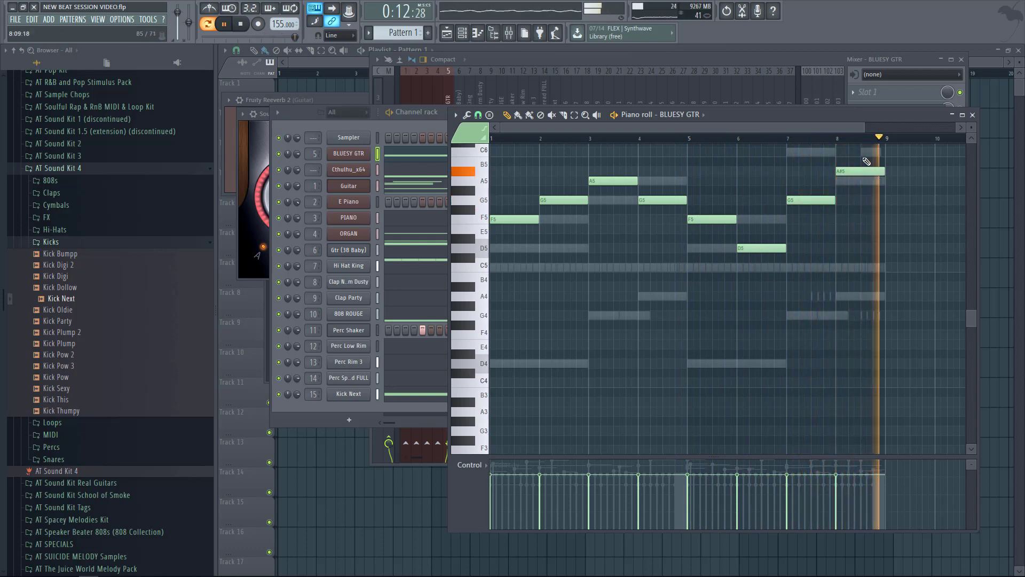
Add a high D7 note to the BLUESY GTR melody starting at 4:13 and lasting 12 steps
{"action": "scroll", "coordinate": [584, 222], "scroll_direction": "up", "scroll_amount": 2}
{"action": "scroll", "coordinate": [572, 229], "scroll_direction": "down", "scroll_amount": 2}
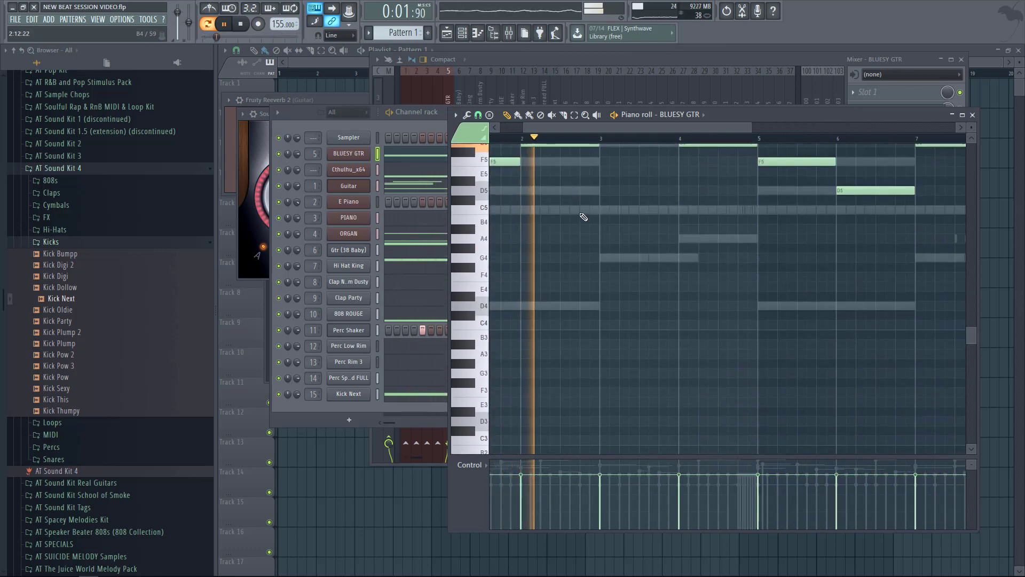
{"action": "scroll", "coordinate": [593, 214], "scroll_direction": "up", "scroll_amount": 4}
{"action": "scroll", "coordinate": [630, 171], "scroll_direction": "down", "scroll_amount": 3}
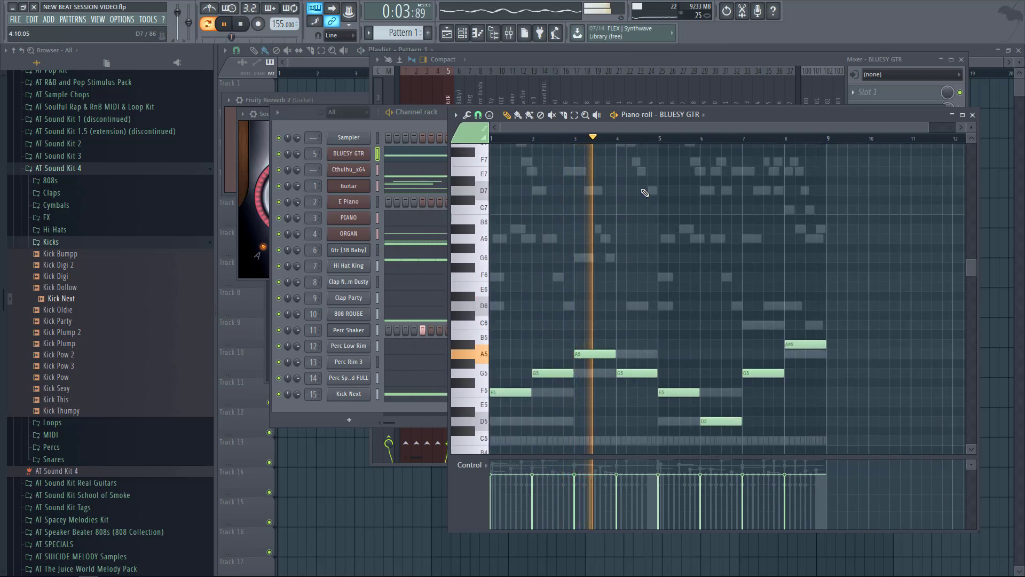
{"action": "left_click", "coordinate": [633, 190]}
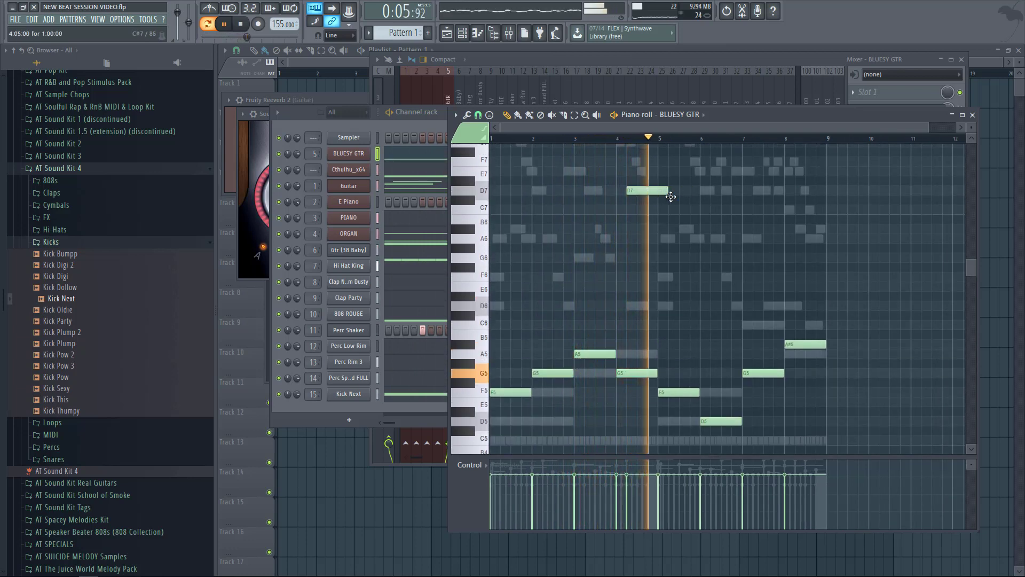
{"action": "mouse_move", "coordinate": [671, 196]}
{"action": "left_mouse_down"}
{"action": "mouse_move", "coordinate": [692, 196]}
{"action": "mouse_move", "coordinate": [679, 200]}
{"action": "left_mouse_up"}
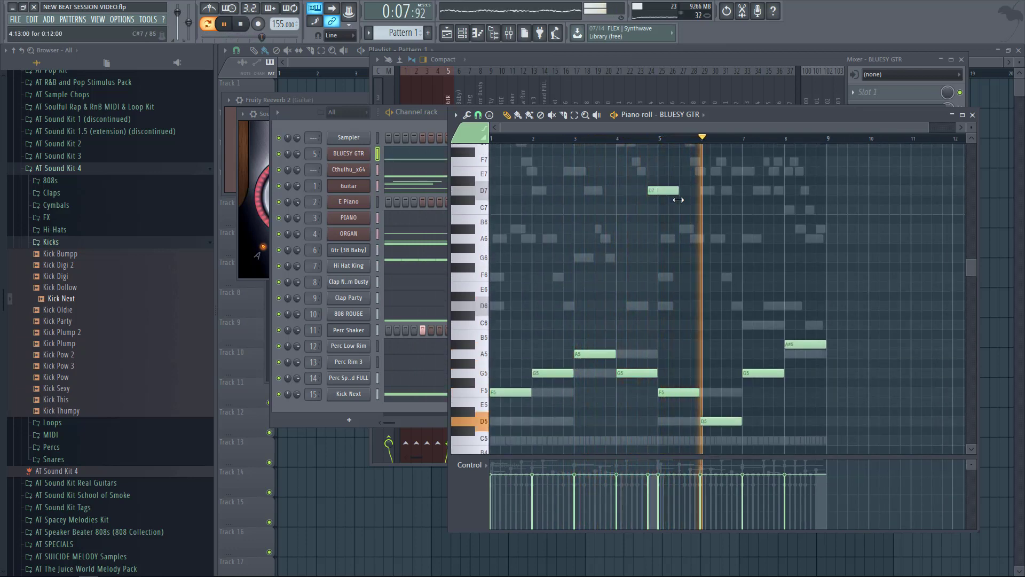
{"action": "key", "text": "ctrl+v"}
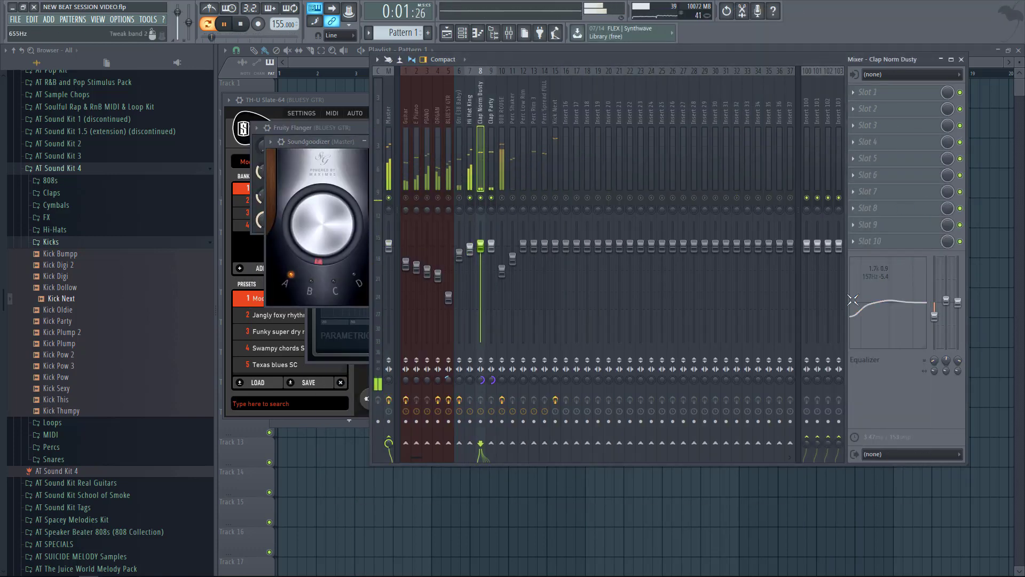
Add Soundgoodizer in slot 2 of the Kick Next mixer track and switch it to mode B
{"action": "left_click", "coordinate": [556, 107]}
{"action": "left_click", "coordinate": [882, 108]}
{"action": "left_click", "coordinate": [280, 256]}
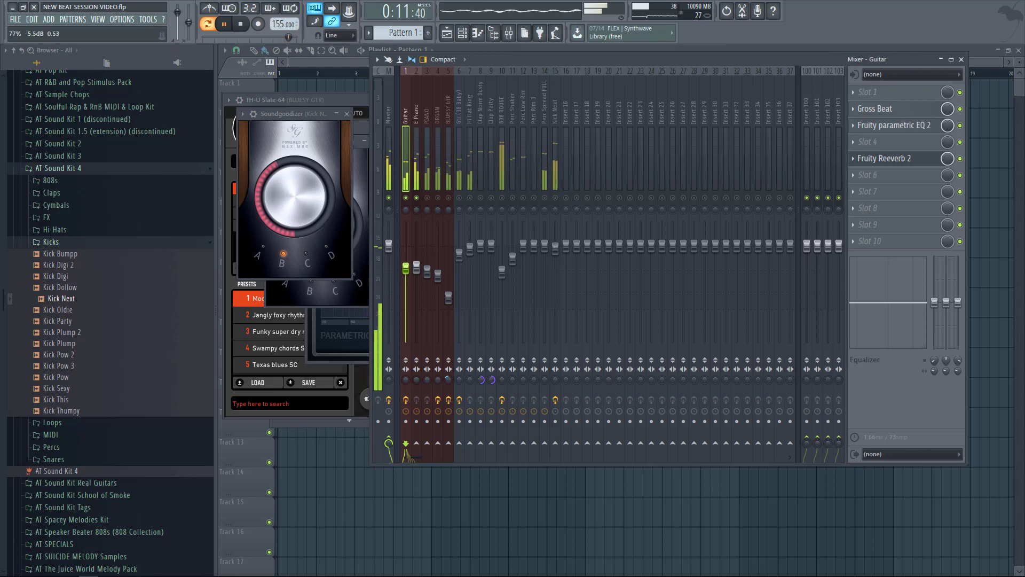
Adjust the stereo separation of the E Piano mixer track
{"action": "left_click", "coordinate": [418, 170]}
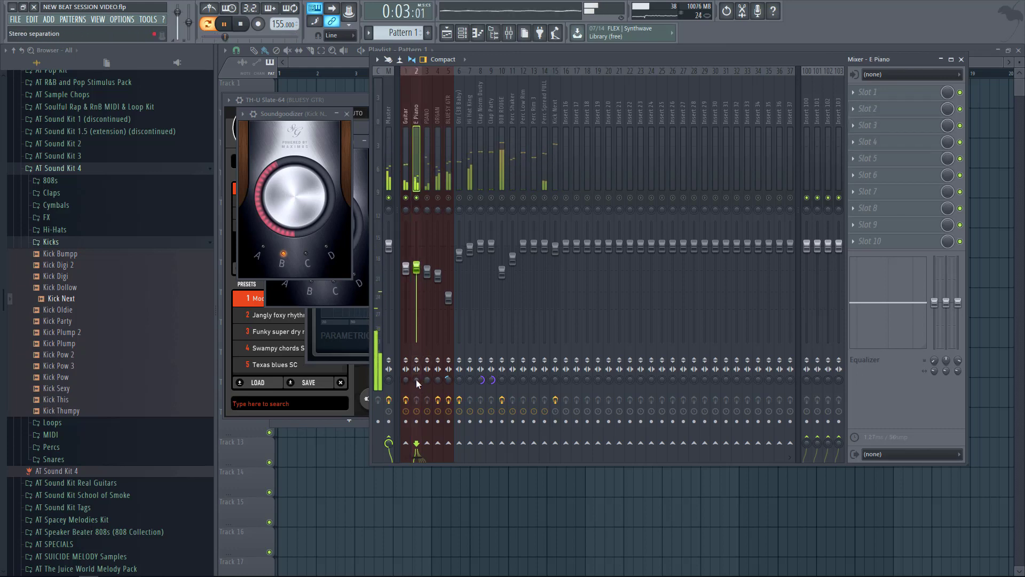
{"action": "left_click_drag", "start_coordinate": [415, 380], "coordinate": [416, 372]}
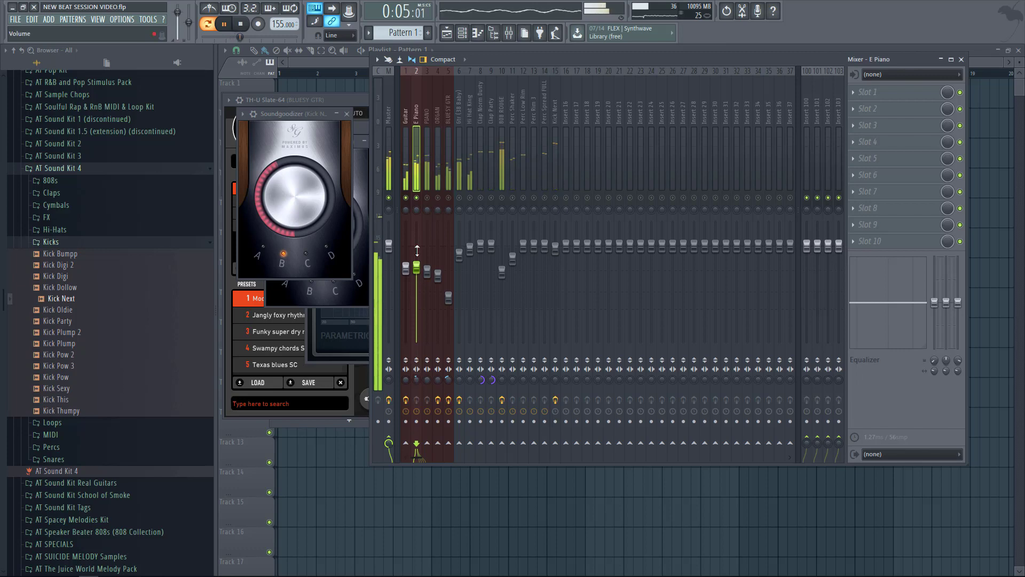
Review the Guitar channel's notes across bars 1 to 8 in its piano roll and select the D6 note in bar 4
{"action": "left_click", "coordinate": [464, 33]}
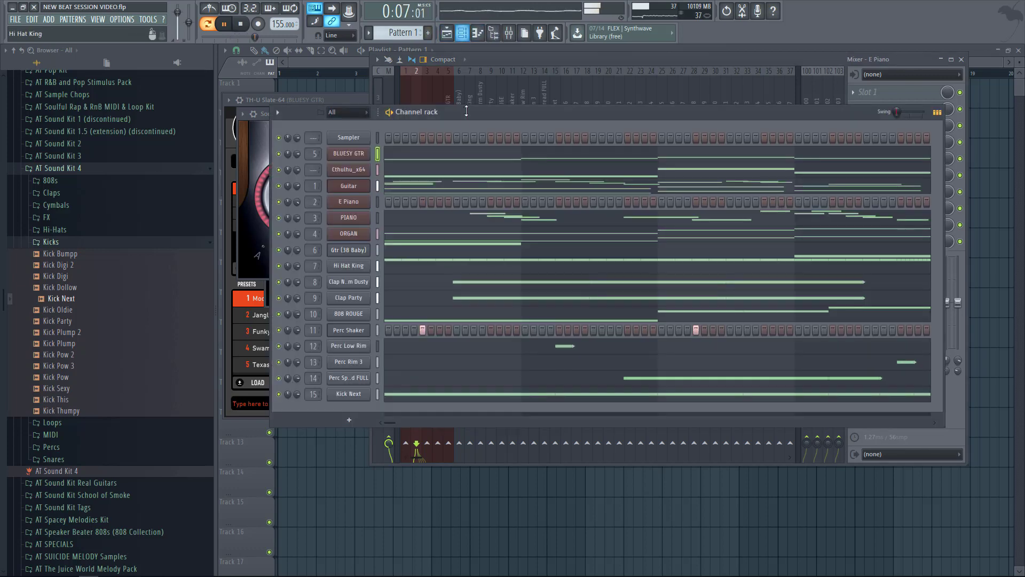
{"action": "left_click", "coordinate": [412, 182]}
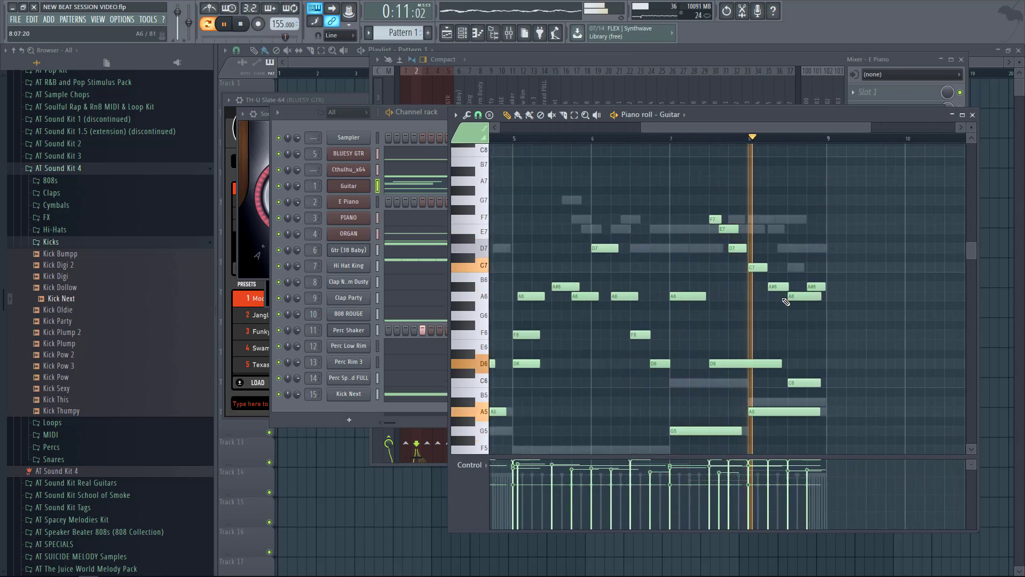
{"action": "scroll", "coordinate": [812, 321], "scroll_direction": "down", "scroll_amount": 3}
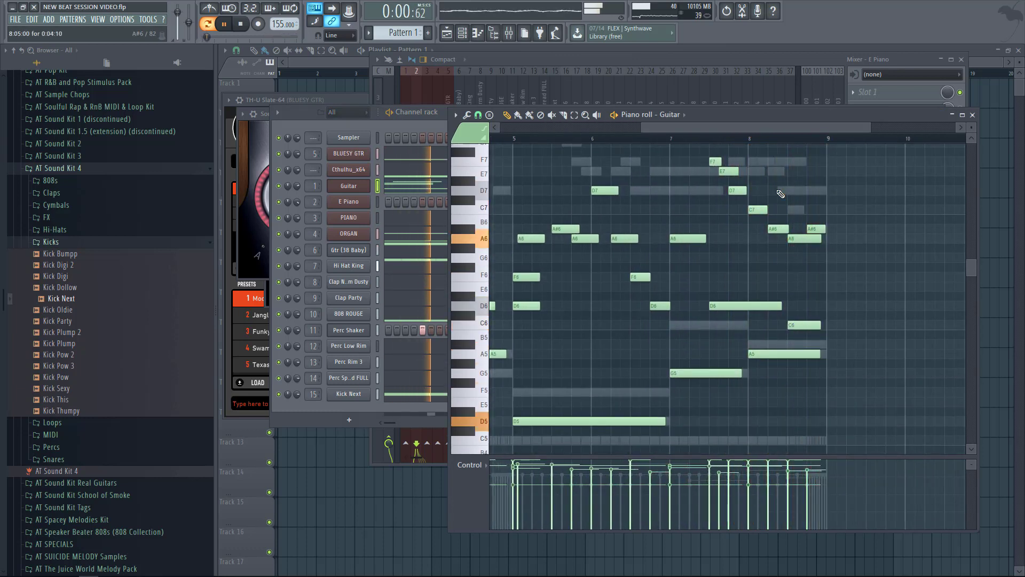
{"action": "left_click", "coordinate": [674, 141]}
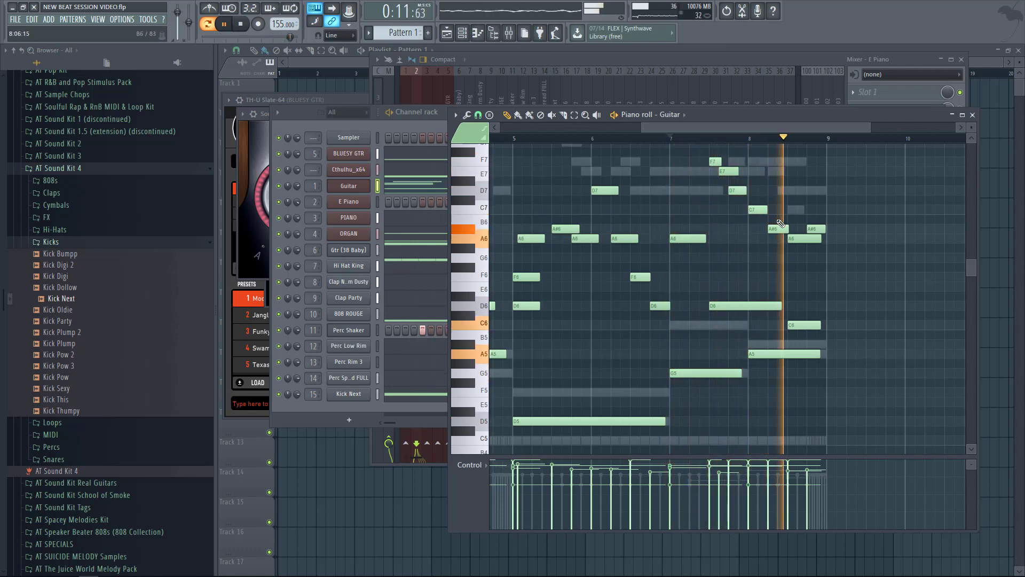
{"action": "key", "text": "Page_Down"}
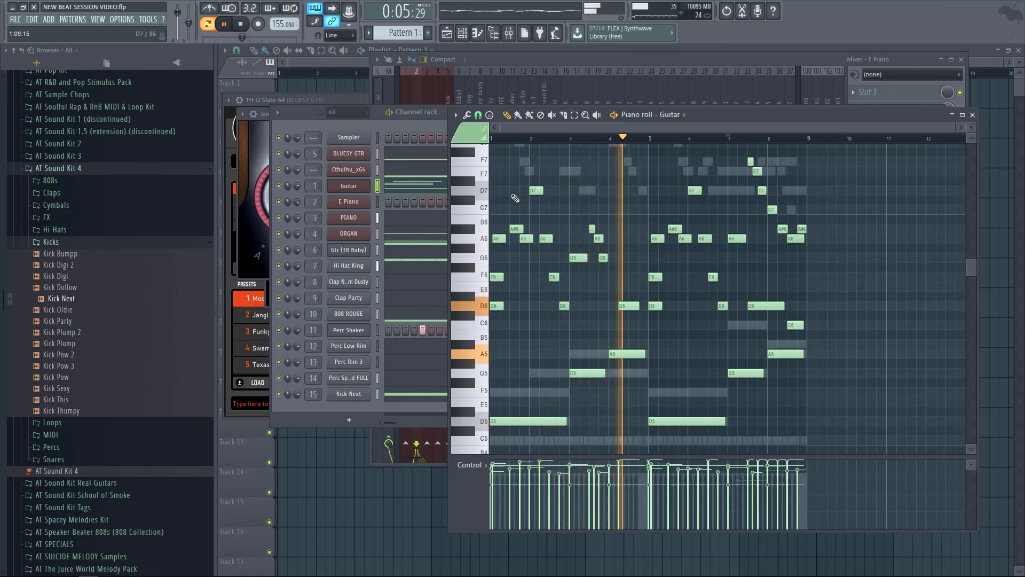
{"action": "left_click", "coordinate": [631, 306], "text": "ctrl"}
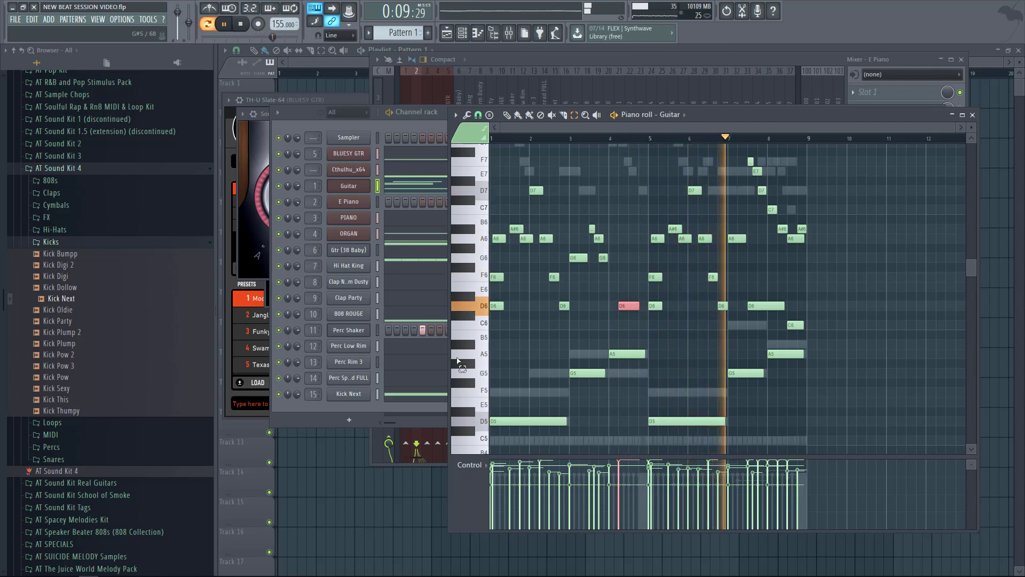
Lower the E Piano mixer track's volume to 75% while comparing it with the PIANO and Guitar tracks
{"action": "left_click", "coordinate": [425, 90]}
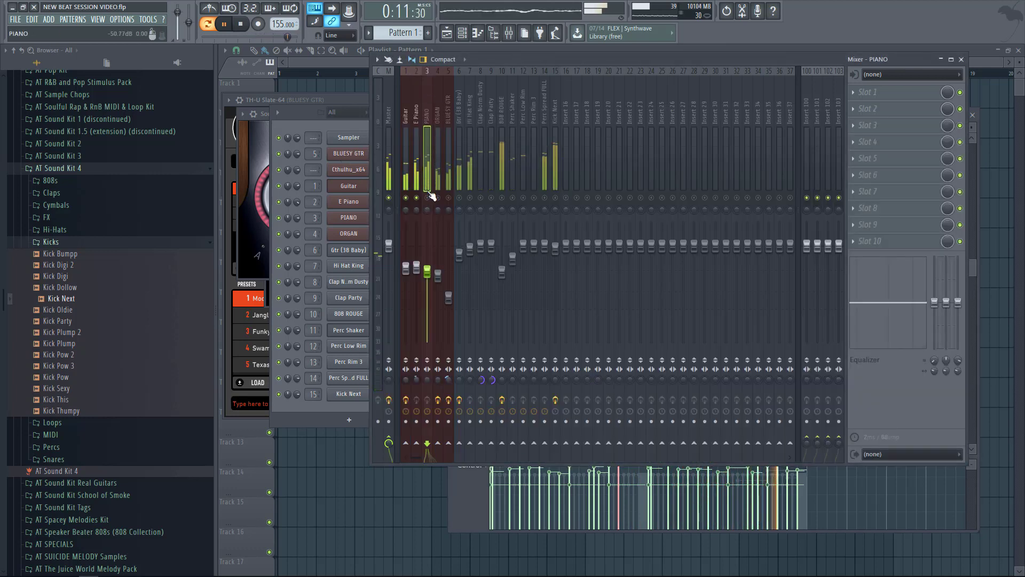
{"action": "left_click", "coordinate": [418, 270]}
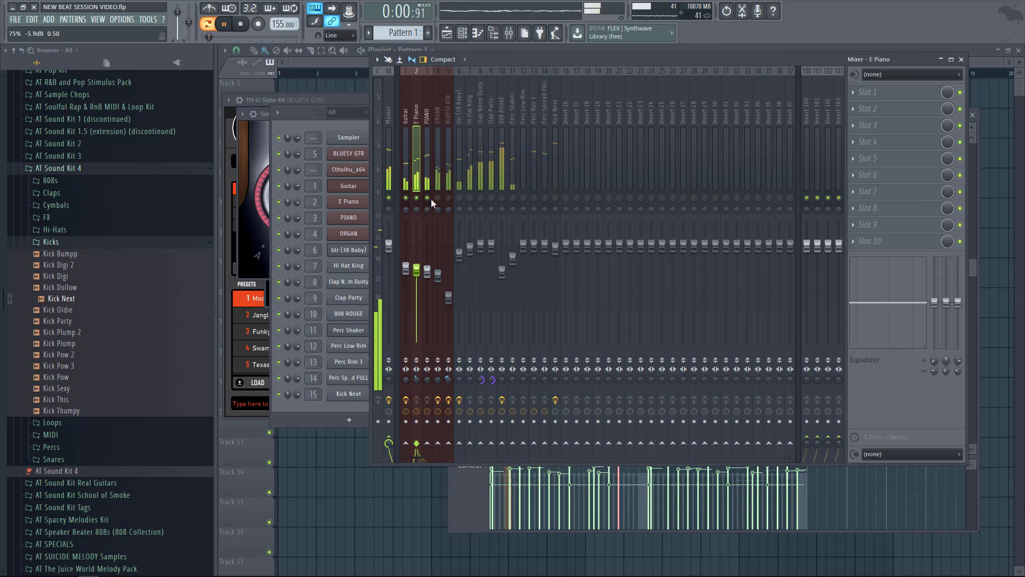
{"action": "left_click", "coordinate": [404, 178]}
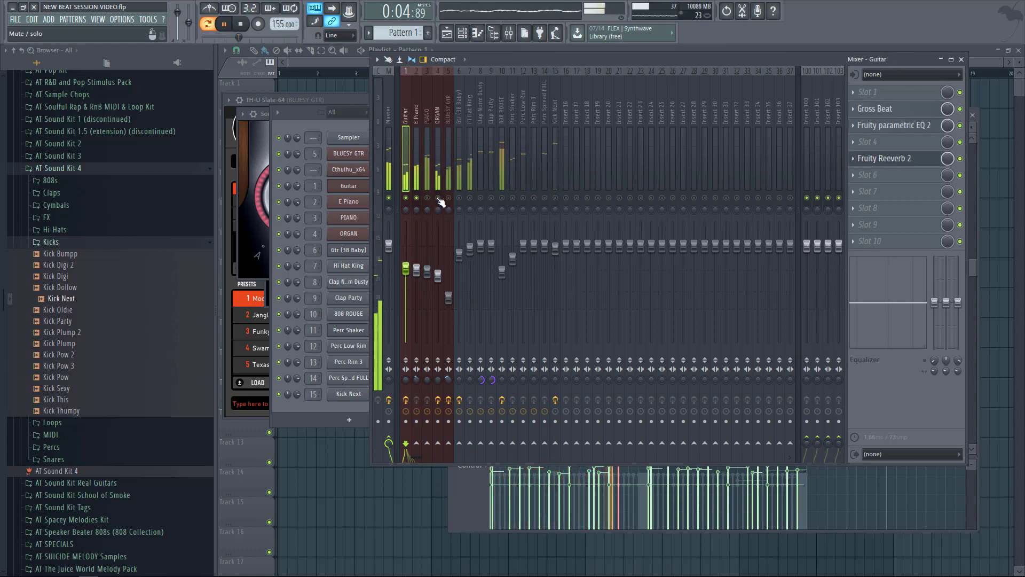
Add Fruity Parametric EQ 2 in slot 1 of the PIANO track, cut bands 1, 4 and 7, and slightly boost bands 2, 5 and 6
{"action": "left_click", "coordinate": [430, 173]}
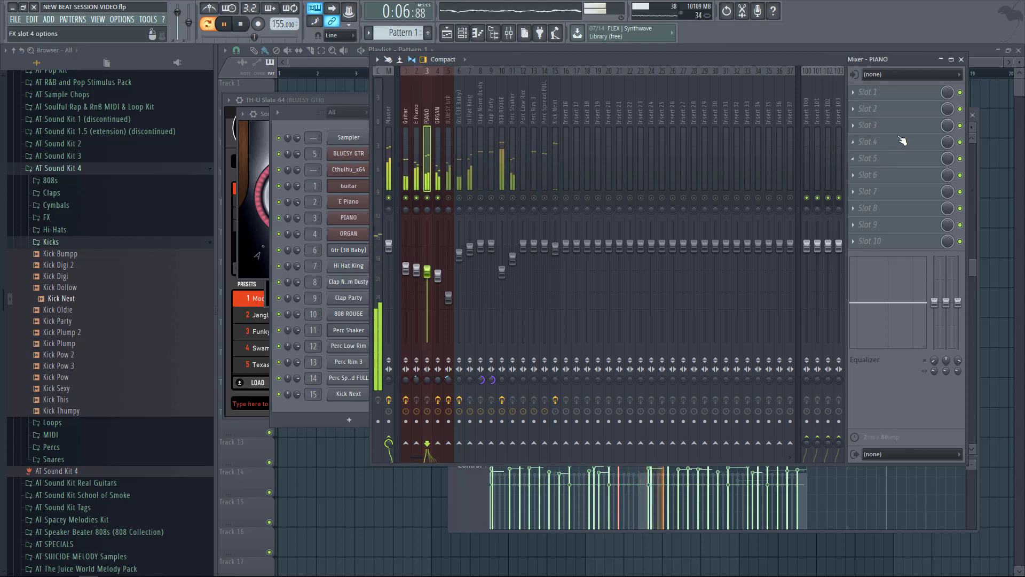
{"action": "left_click", "coordinate": [876, 92]}
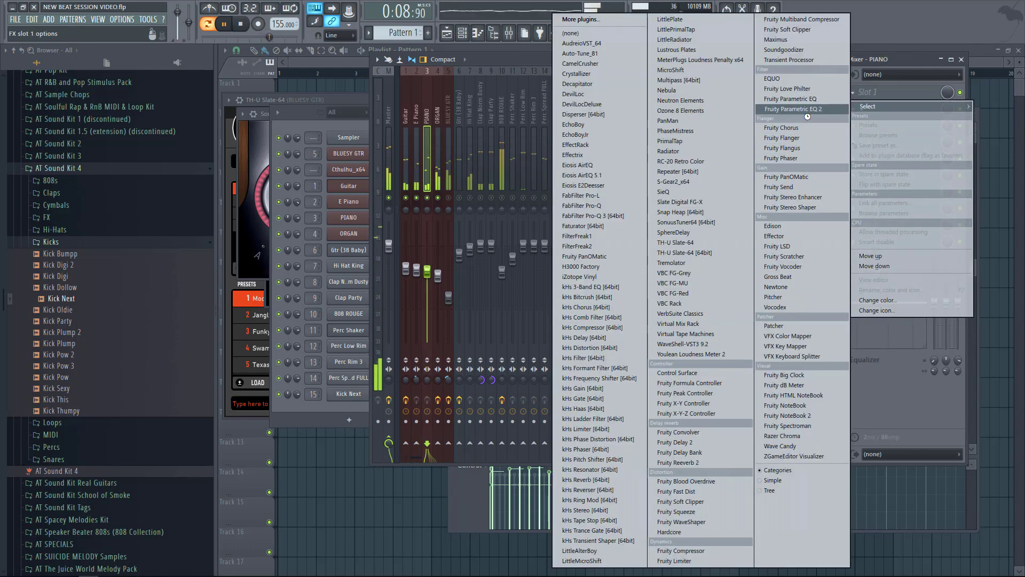
{"action": "left_click", "coordinate": [792, 109]}
{"action": "left_click_drag", "start_coordinate": [273, 186], "coordinate": [269, 208]}
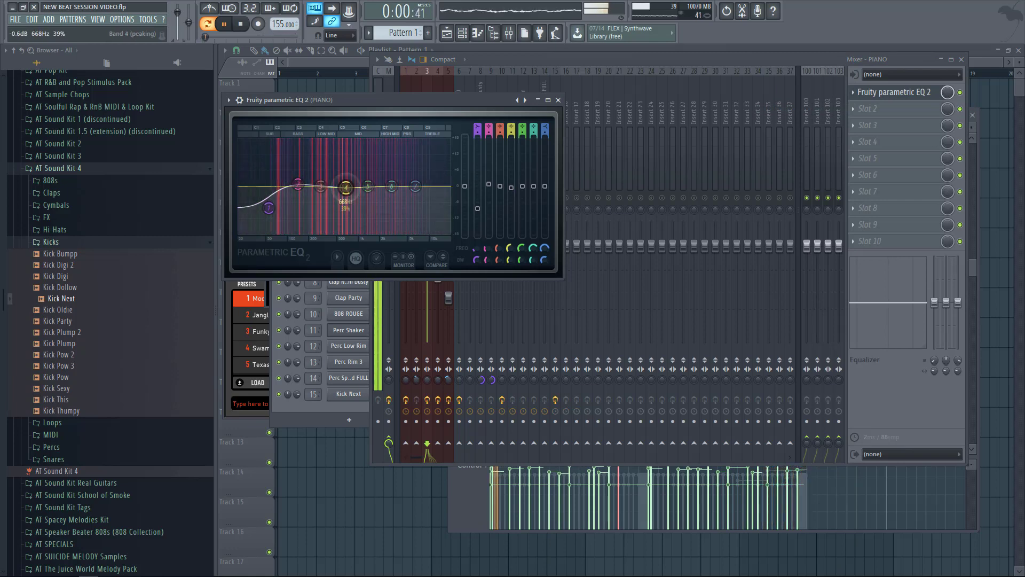
{"action": "left_click_drag", "start_coordinate": [344, 186], "coordinate": [448, 197]}
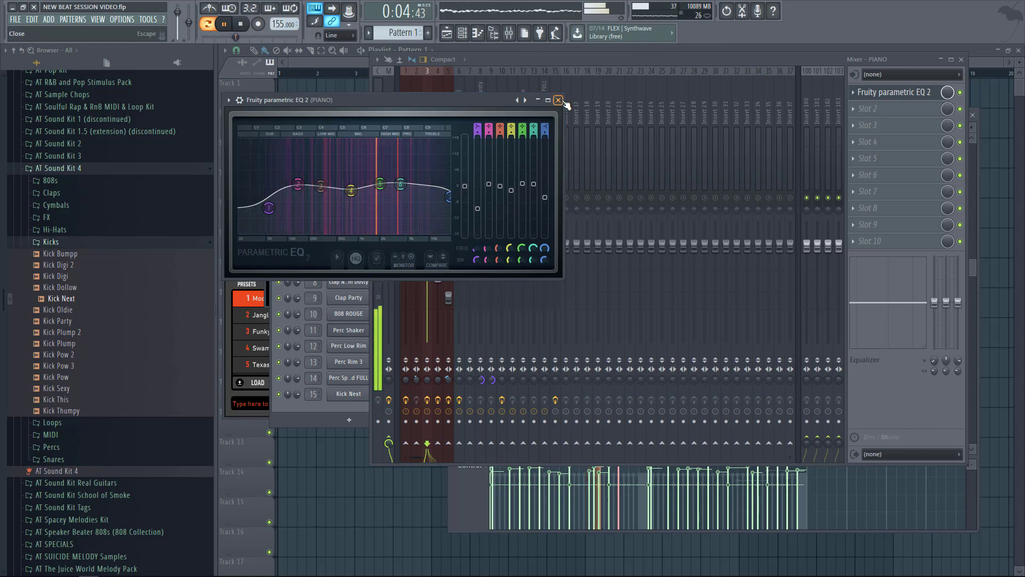
{"action": "left_click", "coordinate": [558, 100]}
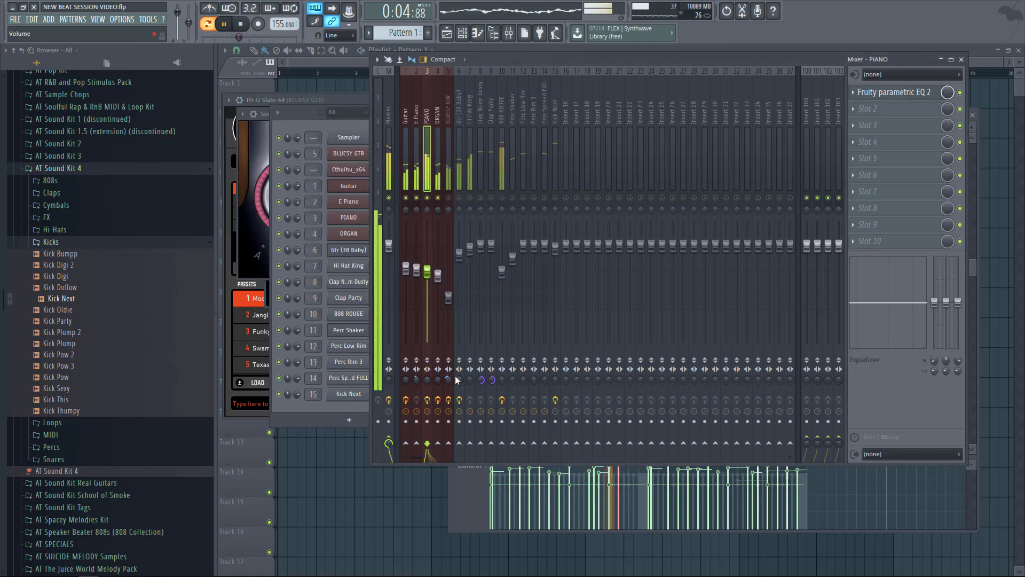
Set the ORGAN track's stereo separation to 16% separated, slightly lower the BLUESY GTR track's volume, and select the Master track
{"action": "left_click", "coordinate": [442, 174]}
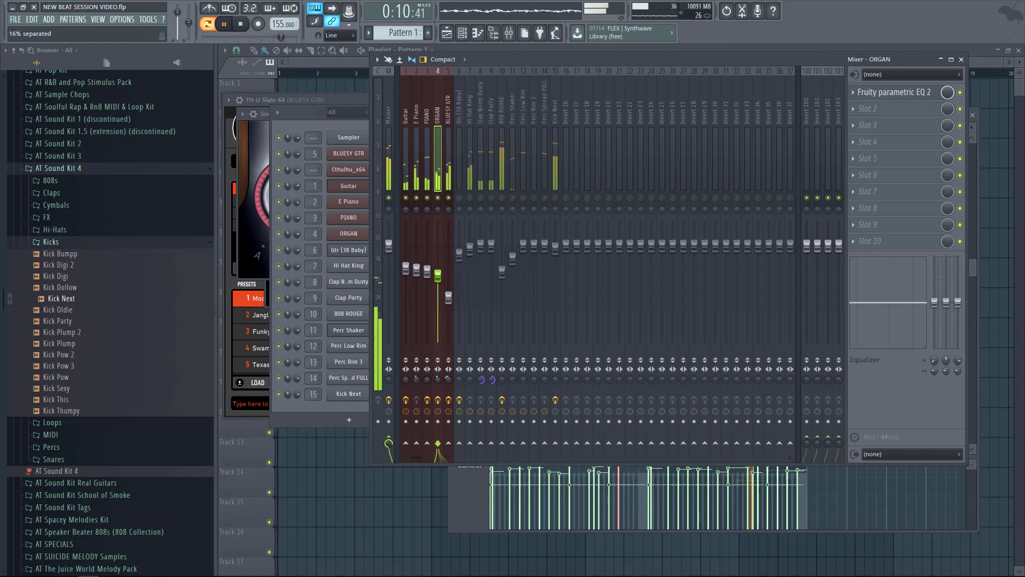
{"action": "left_click", "coordinate": [451, 302]}
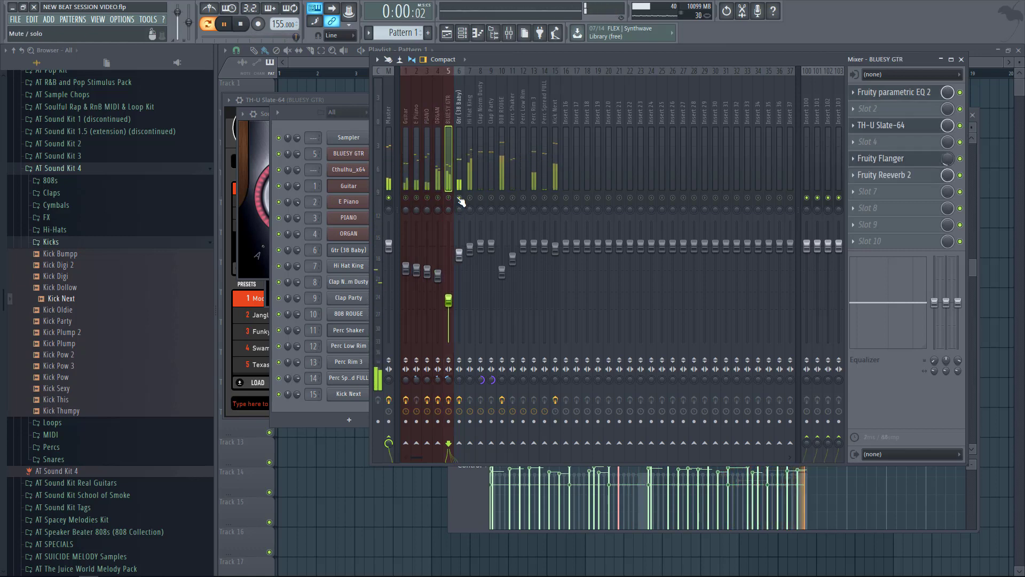
{"action": "left_click", "coordinate": [392, 149]}
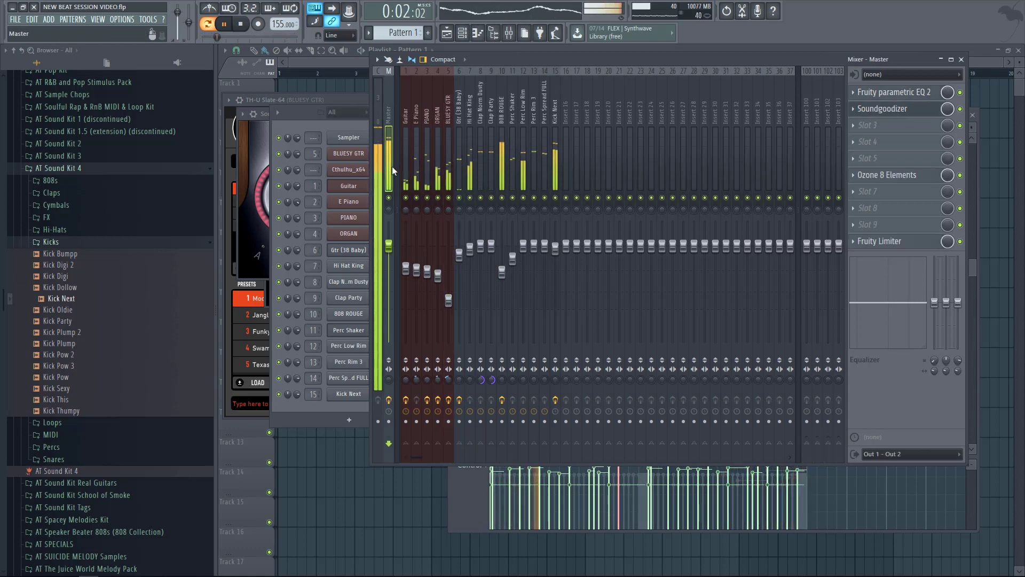
Add the Cym Synthetic Slam sample from AT Sound Kit 4's Cymbals folder as a new channel and place a hit on its first step
{"action": "left_click", "coordinate": [323, 405]}
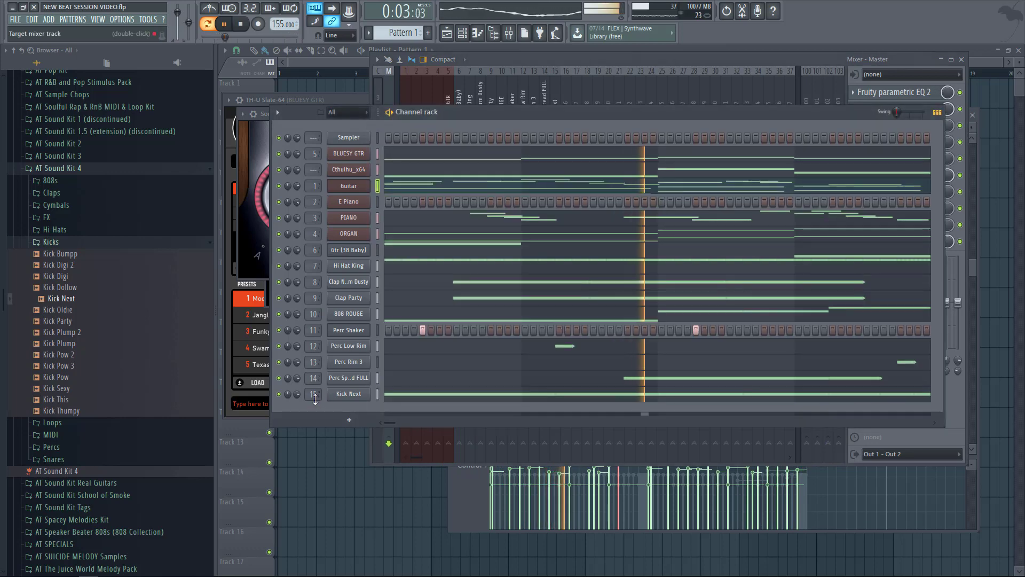
{"action": "left_click", "coordinate": [80, 241]}
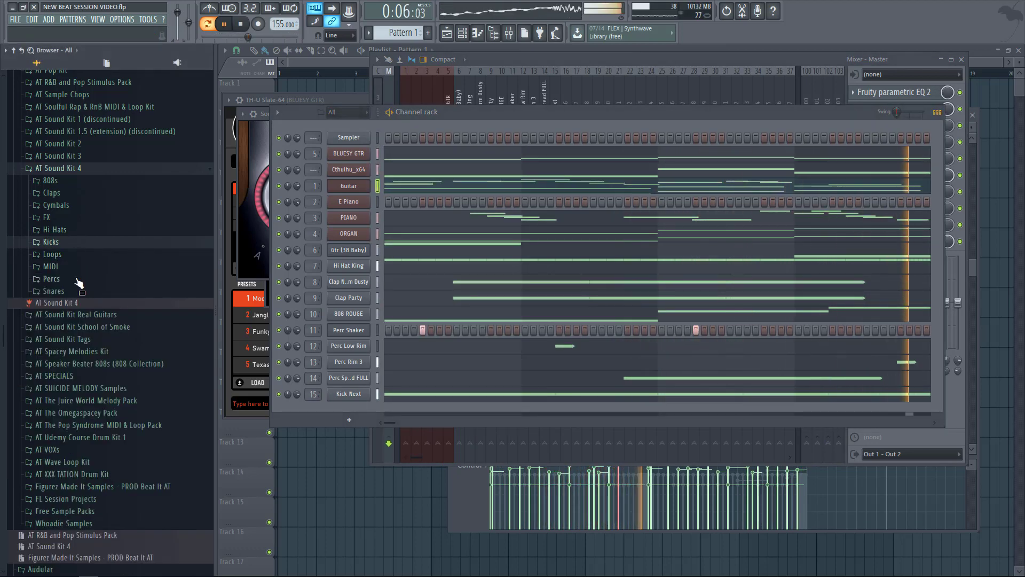
{"action": "left_click", "coordinate": [98, 207]}
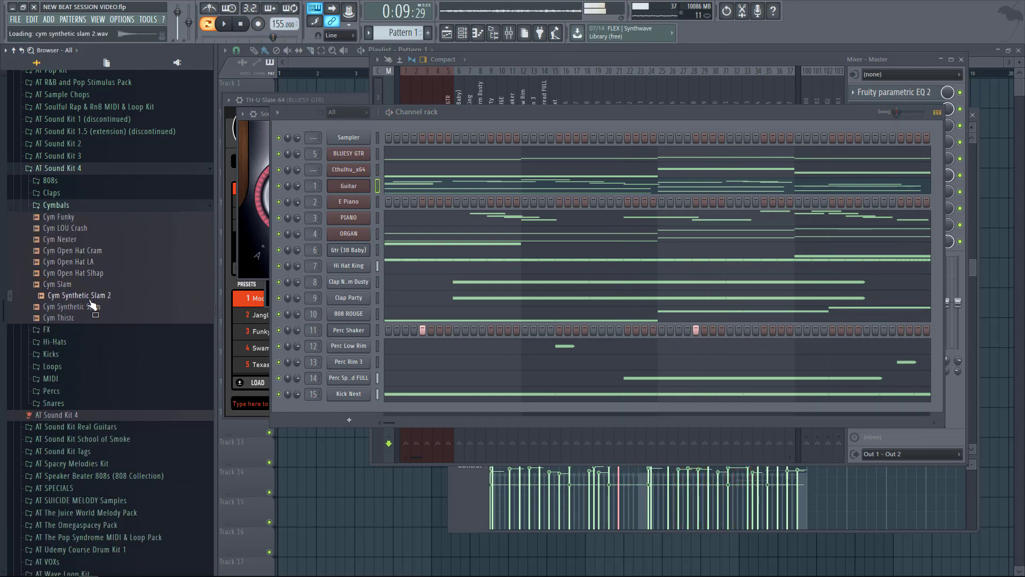
{"action": "left_click_drag", "start_coordinate": [340, 413], "coordinate": [363, 412]}
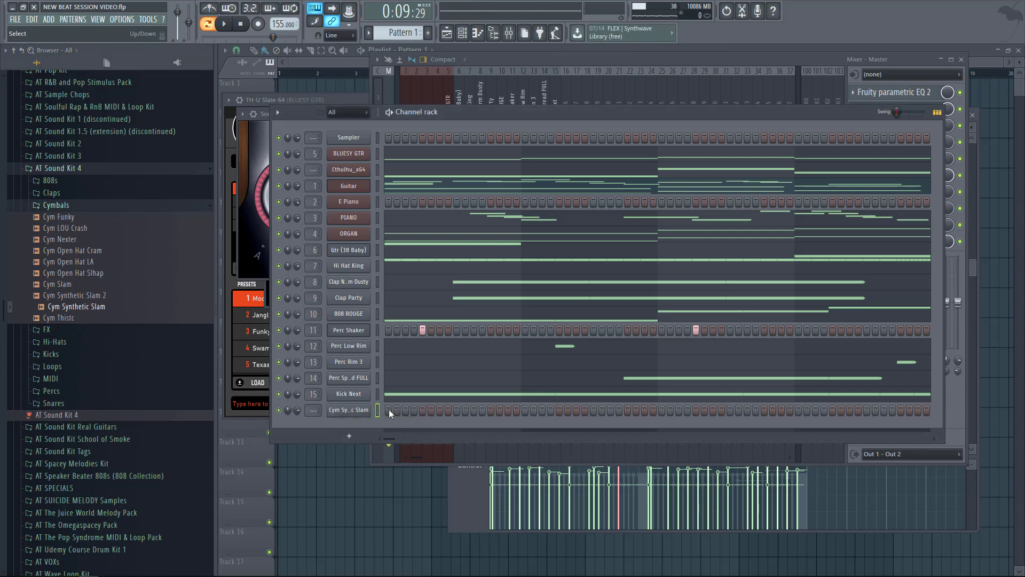
{"action": "left_click", "coordinate": [389, 410]}
Route the Cym Synthetic Slam channel to mixer track 16 and play the pattern from the start
{"action": "left_click", "coordinate": [348, 409]}
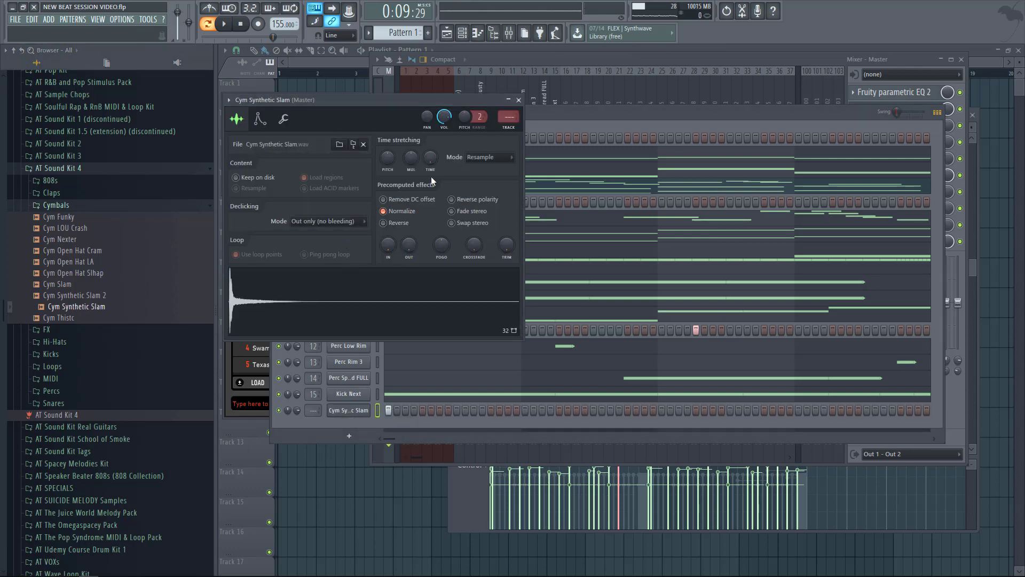
{"action": "key", "text": "ctrl+l"}
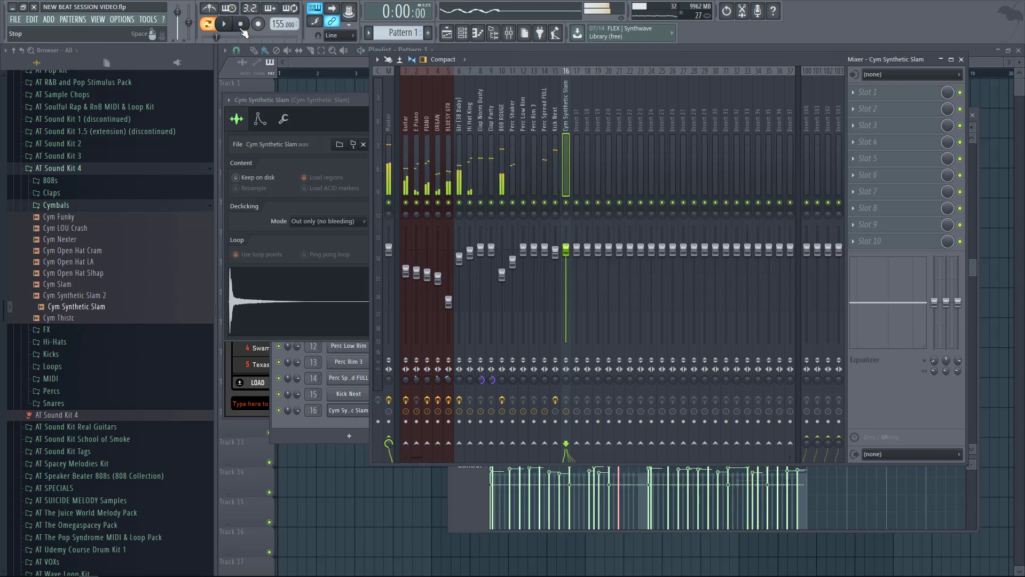
{"action": "key", "text": "space"}
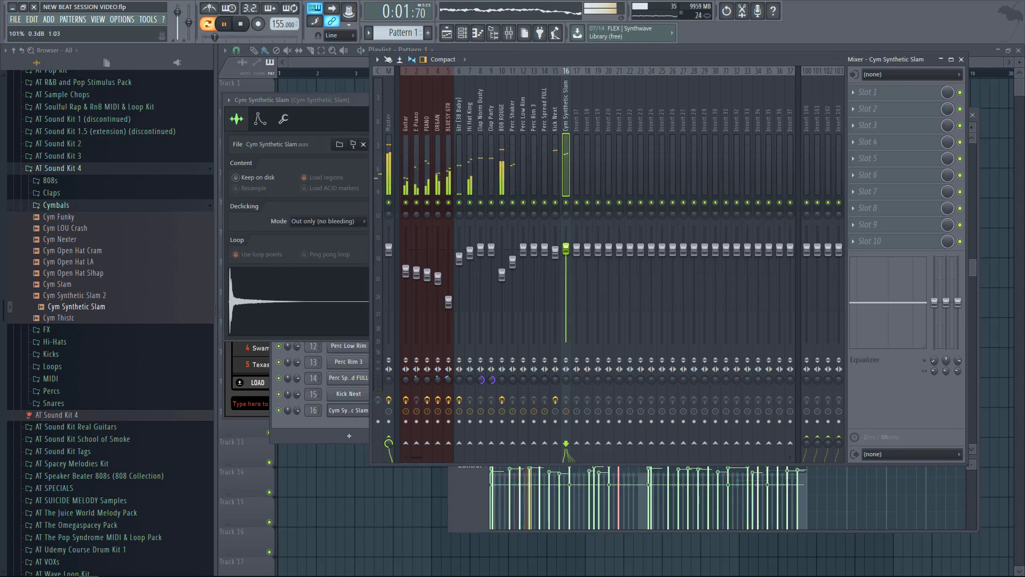
Add Fruity Reeverb 2 in slot 4 of the Cym Synthetic Slam mixer track and adjust its mix levels
{"action": "left_click", "coordinate": [854, 142]}
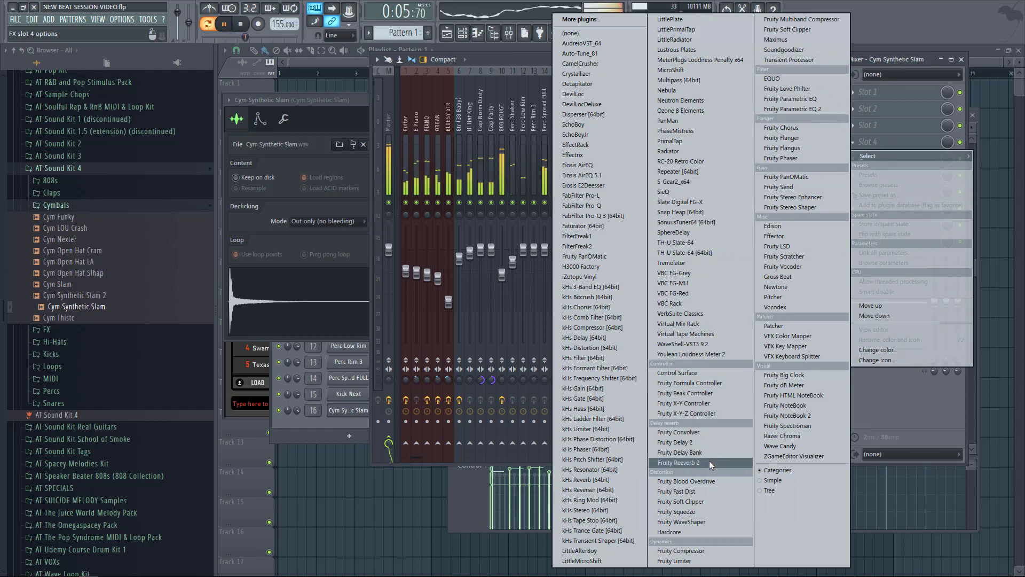
{"action": "left_click", "coordinate": [677, 463]}
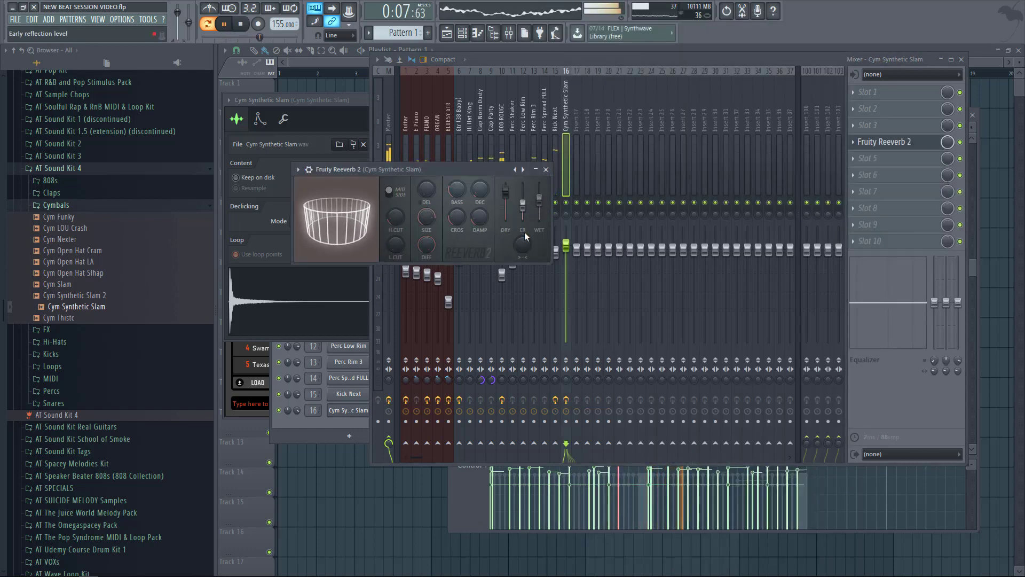
{"action": "left_click_drag", "start_coordinate": [508, 217], "coordinate": [508, 212]}
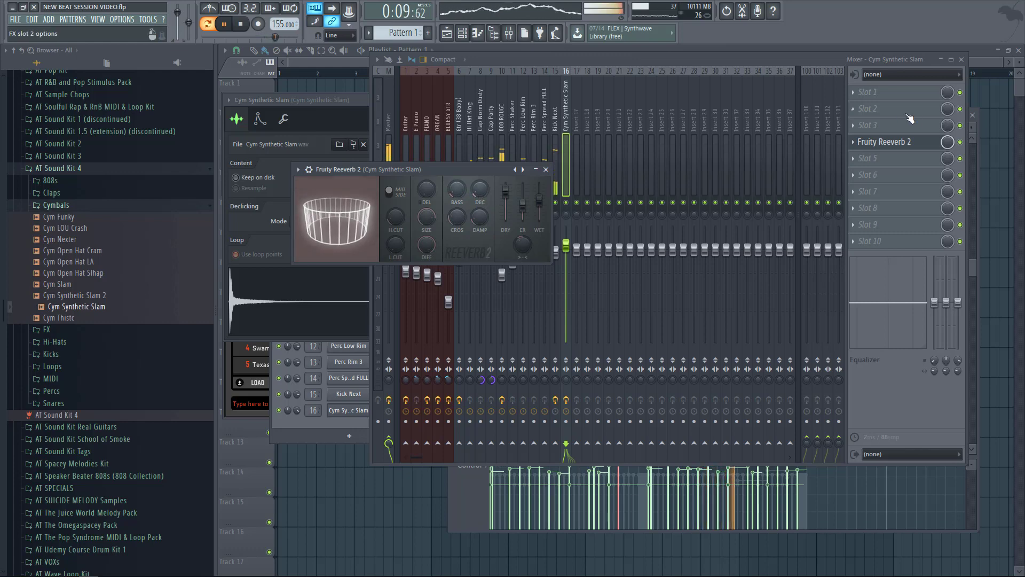
Add Fruity Parametric EQ 2 in slot 2 of the Cym Synthetic Slam track, cut bands 1 and 7, and boost band 6
{"action": "left_click", "coordinate": [874, 116]}
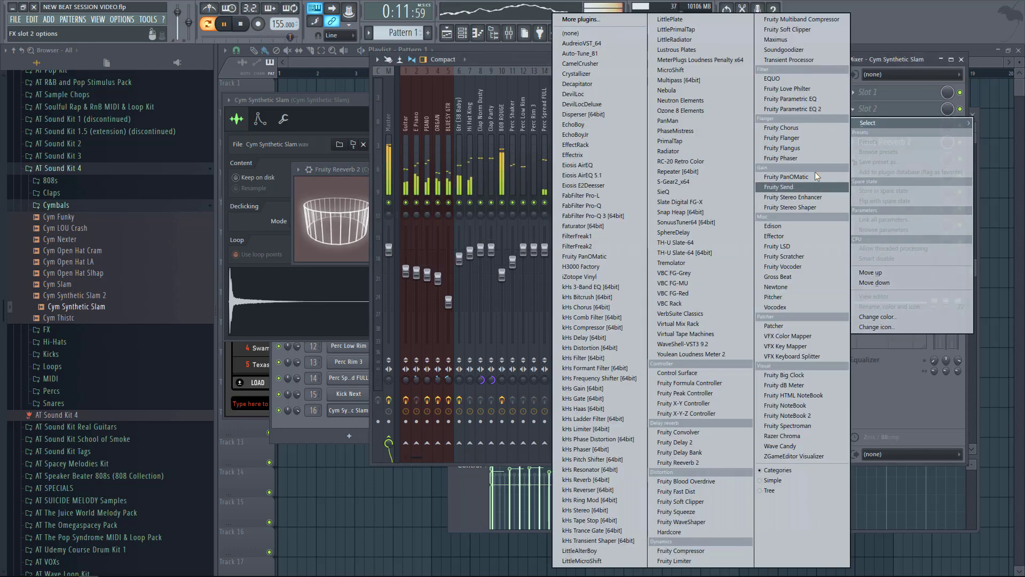
{"action": "left_click", "coordinate": [838, 110]}
{"action": "left_click_drag", "start_coordinate": [433, 228], "coordinate": [434, 227]}
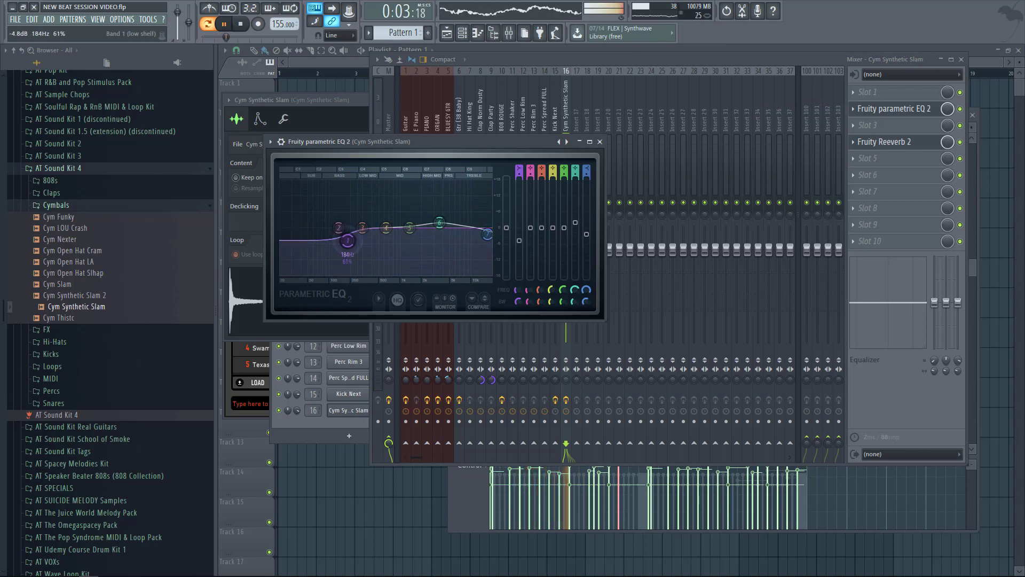
{"action": "left_click", "coordinate": [598, 143]}
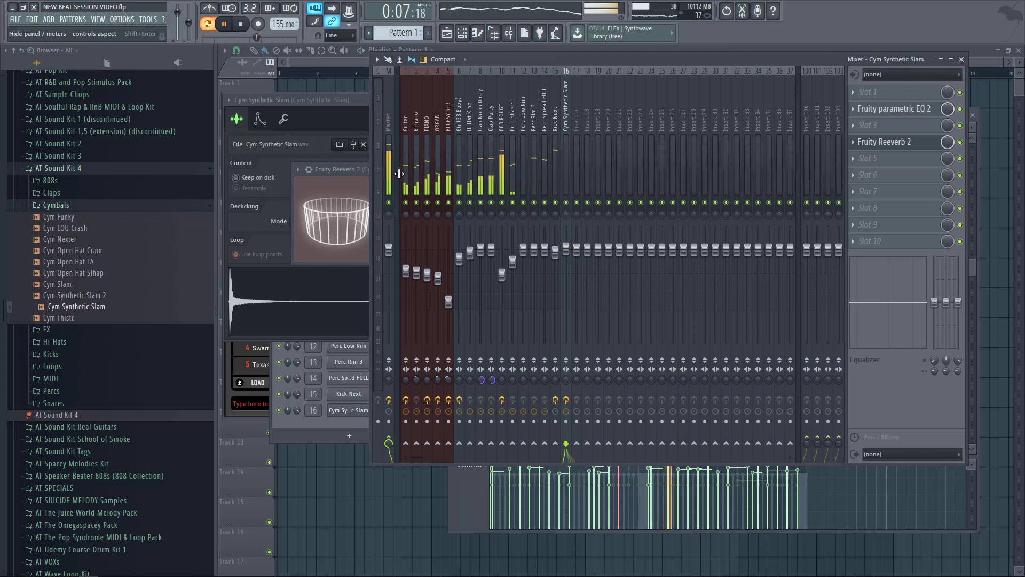
Select all mixer tracks from Guitar through Cym Synthetic Slam and slightly lower their volumes together
{"action": "left_click_drag", "start_coordinate": [405, 176], "coordinate": [566, 167]}
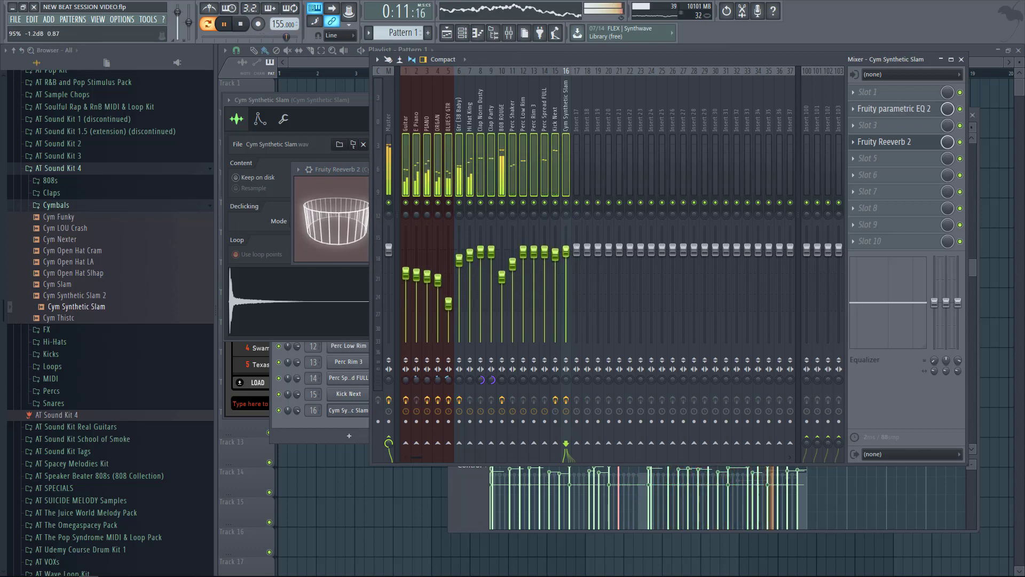
Stop playback, place Pattern 1 on playlist track 1 at bar 9 and duplicate the clip at bar 17
{"action": "left_click", "coordinate": [566, 251]}
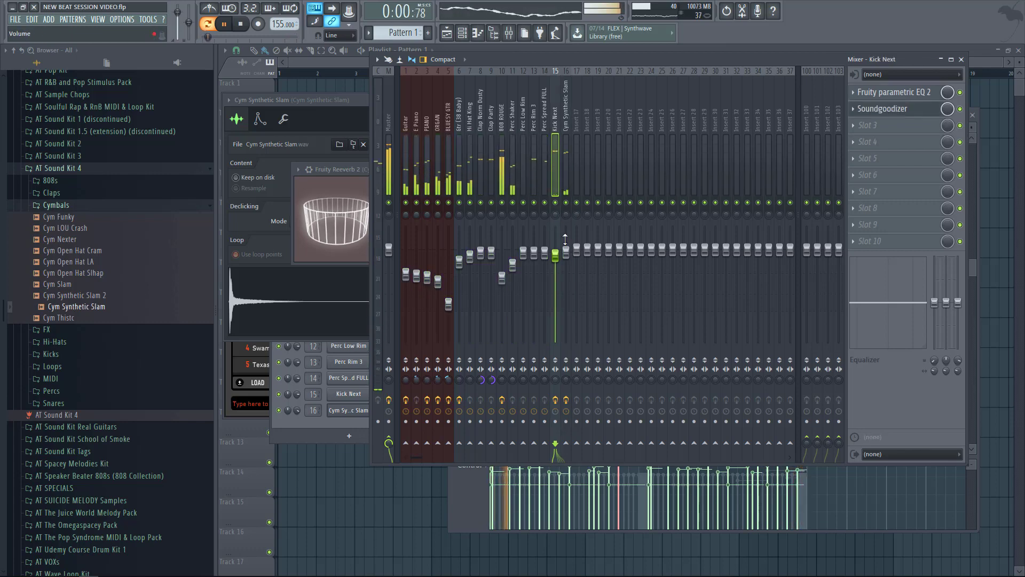
{"action": "key", "text": "F12"}
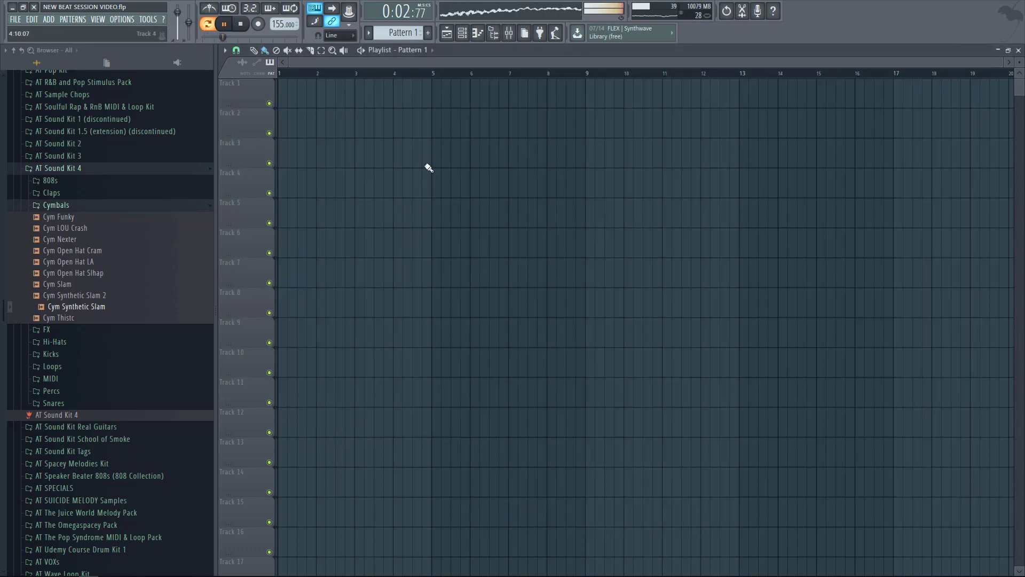
{"action": "key", "text": "space"}
{"action": "left_click", "coordinate": [624, 94]}
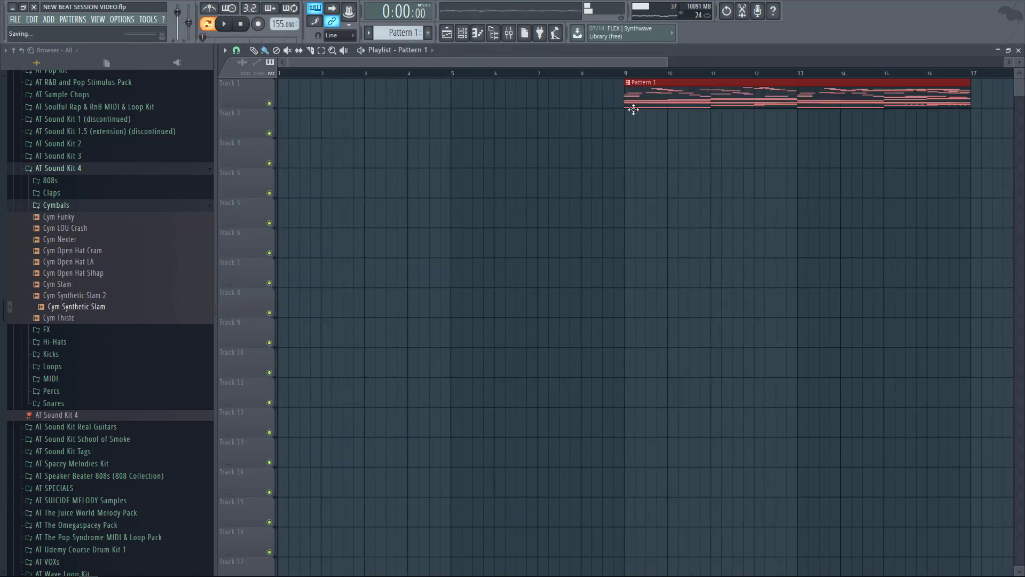
{"action": "scroll", "coordinate": [603, 148], "scroll_direction": "down", "scroll_amount": 3}
{"action": "scroll", "coordinate": [603, 148], "scroll_direction": "down", "scroll_amount": 1}
{"action": "left_click_drag", "start_coordinate": [564, 94], "coordinate": [706, 116]}
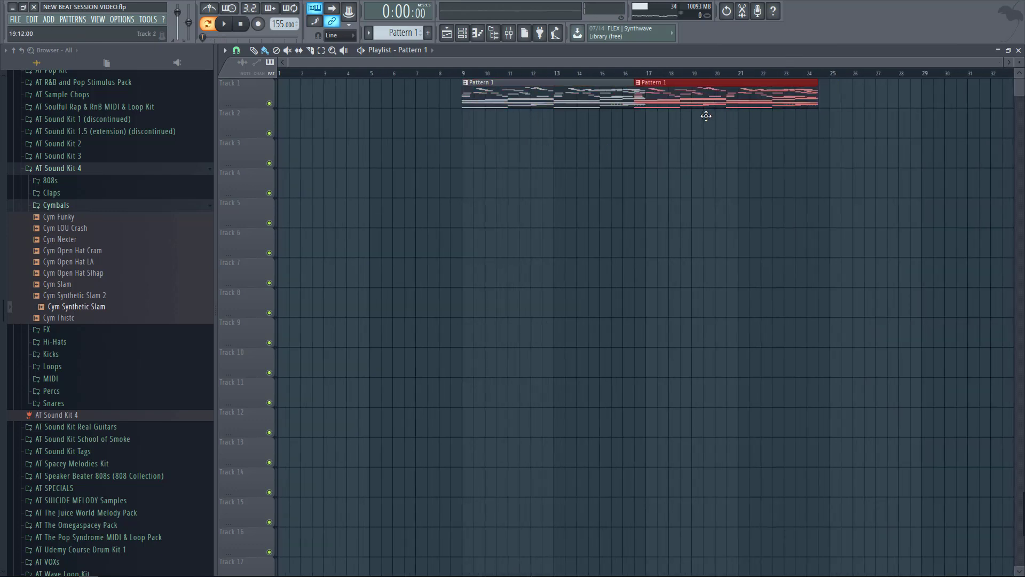
Make the Pattern 1 clip at bar 9 unique and move it down to playlist track 2
{"action": "left_click", "coordinate": [466, 82]}
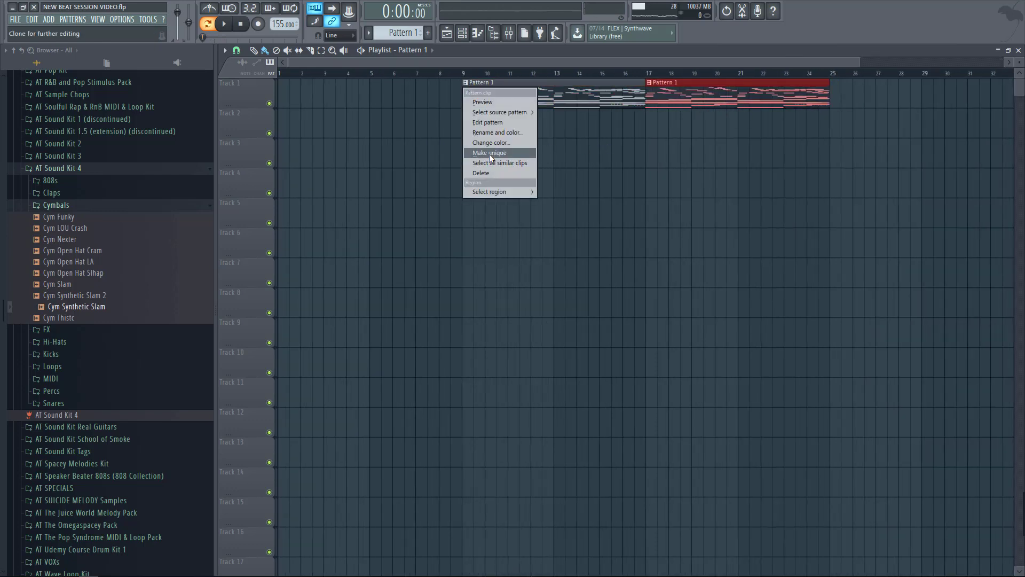
{"action": "left_click", "coordinate": [489, 153]}
{"action": "left_click_drag", "start_coordinate": [518, 101], "coordinate": [518, 131]}
Cut the BLUESY GTR and PIANO notes from Pattern 2
{"action": "double_click", "coordinate": [518, 131]}
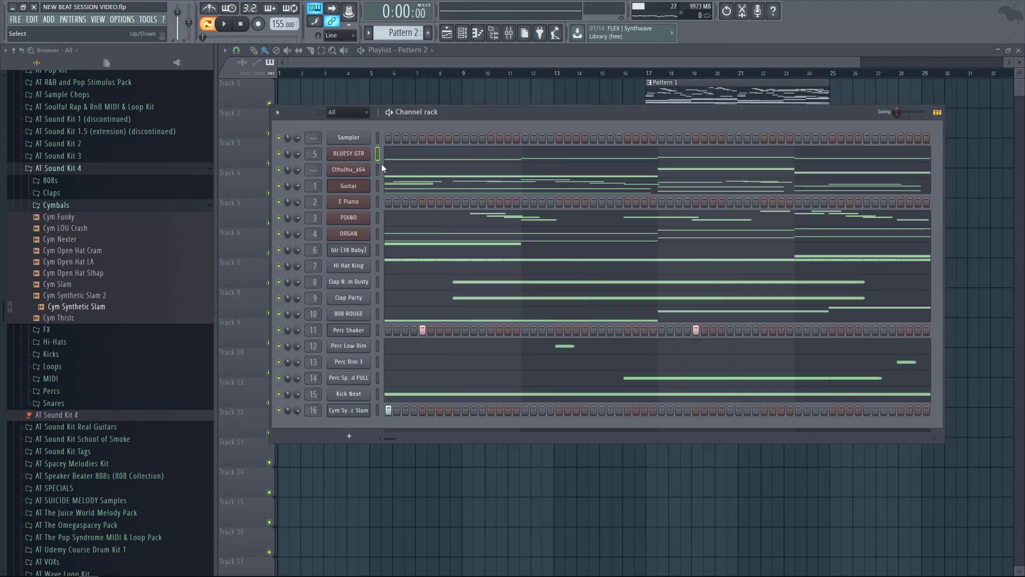
{"action": "key", "text": "ctrl+x"}
{"action": "left_click", "coordinate": [379, 223]}
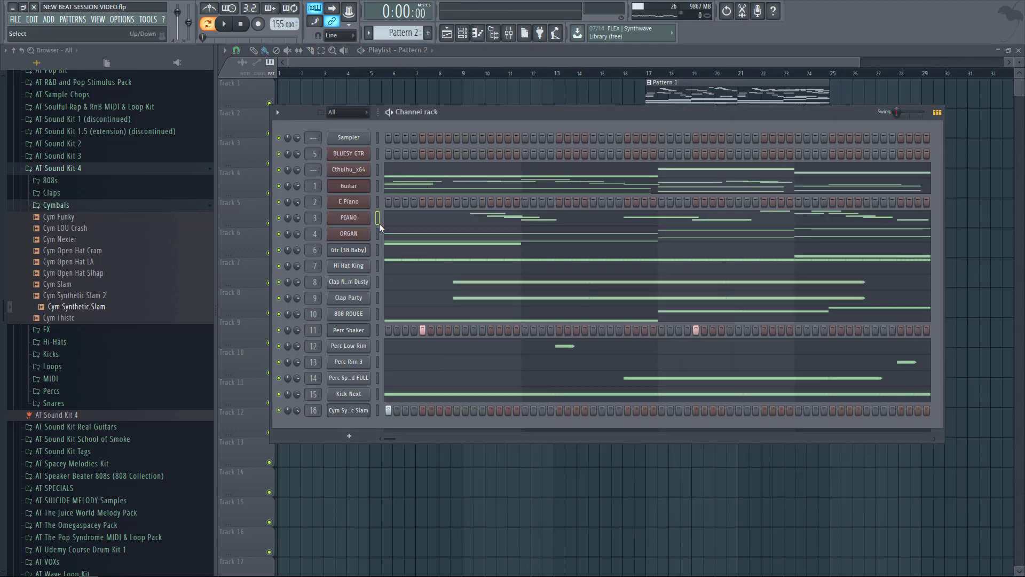
{"action": "key", "text": "ctrl+x"}
Delete the last two Kick Next notes in bars 4 and 8 of Pattern 2, and clear the Perc Shaker steps
{"action": "left_click", "coordinate": [401, 395]}
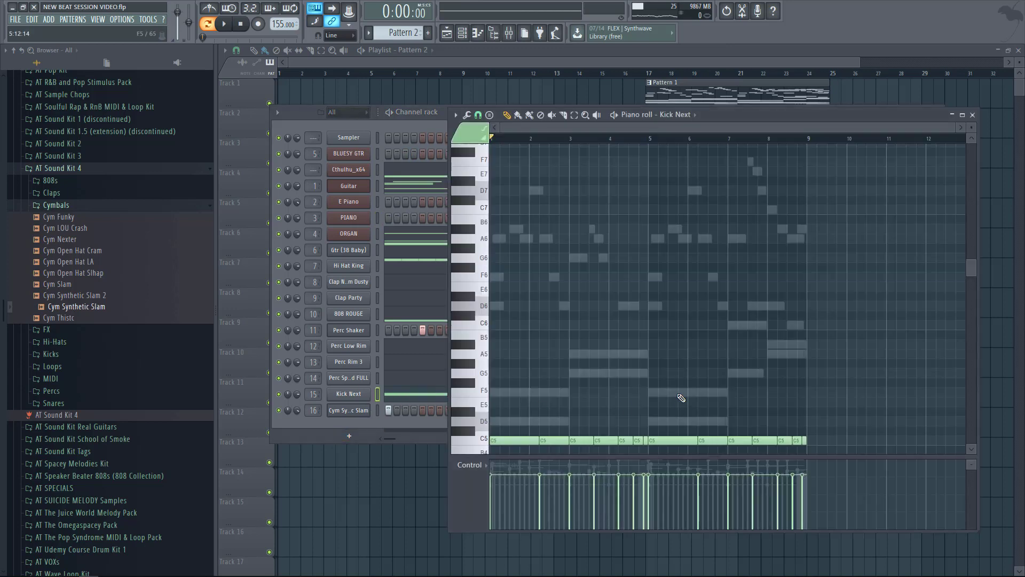
{"action": "scroll", "coordinate": [656, 427], "scroll_direction": "down", "scroll_amount": 3}
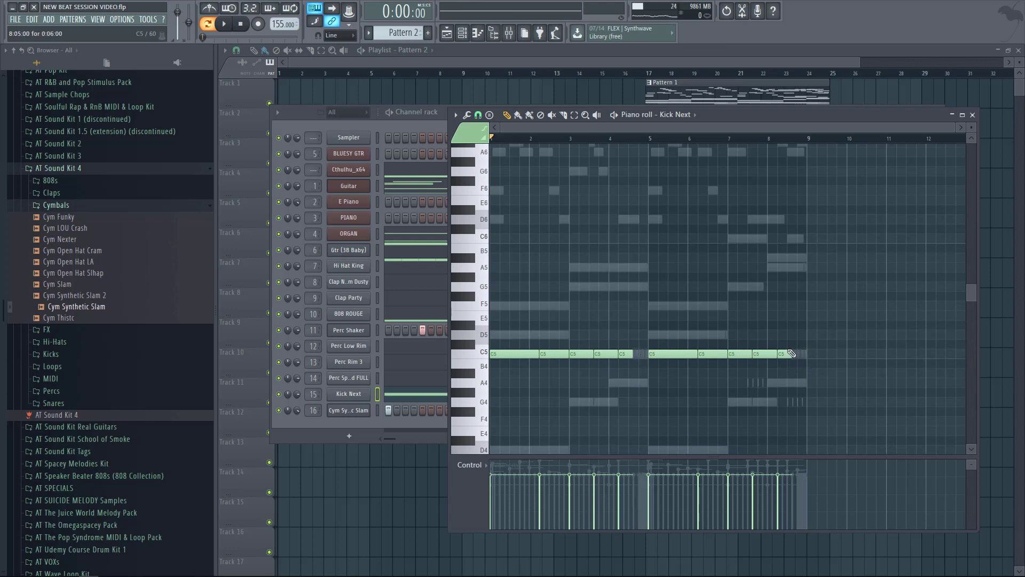
{"action": "left_click", "coordinate": [390, 430]}
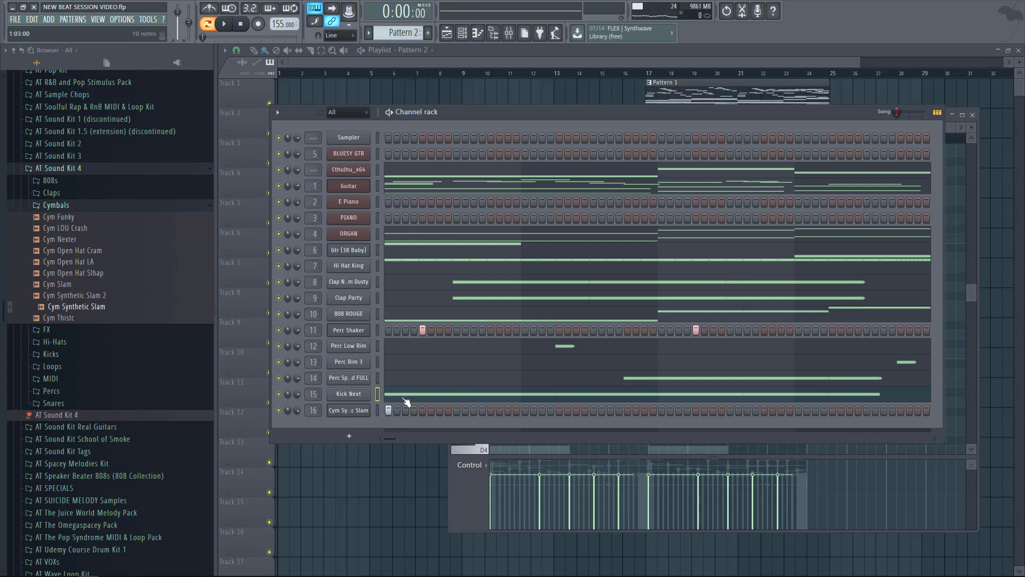
{"action": "left_click", "coordinate": [378, 330]}
{"action": "key", "text": "F12"}
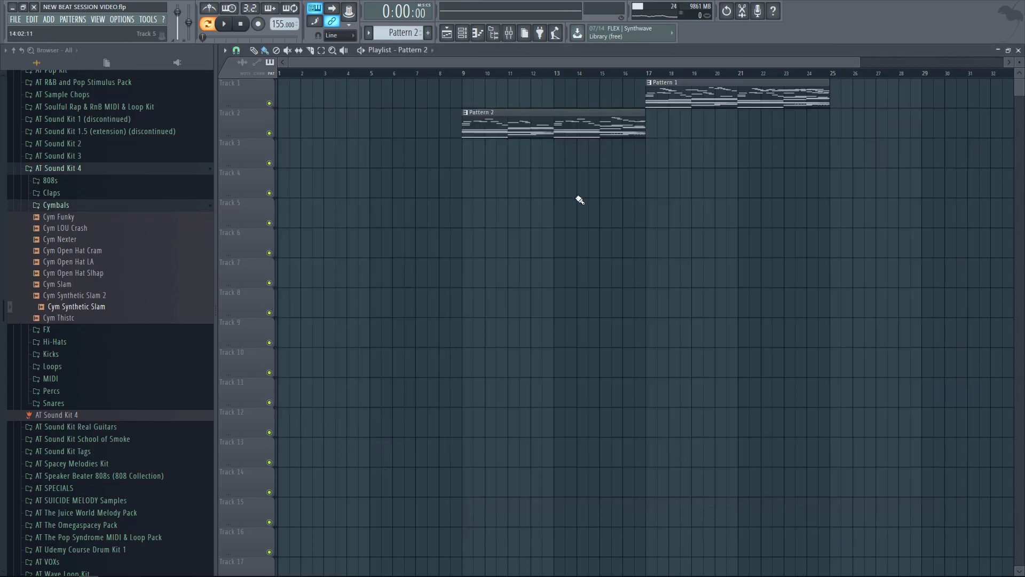
Place a Pattern 2 clip on playlist track 3 at bar 1 and make it unique
{"action": "left_click", "coordinate": [286, 160]}
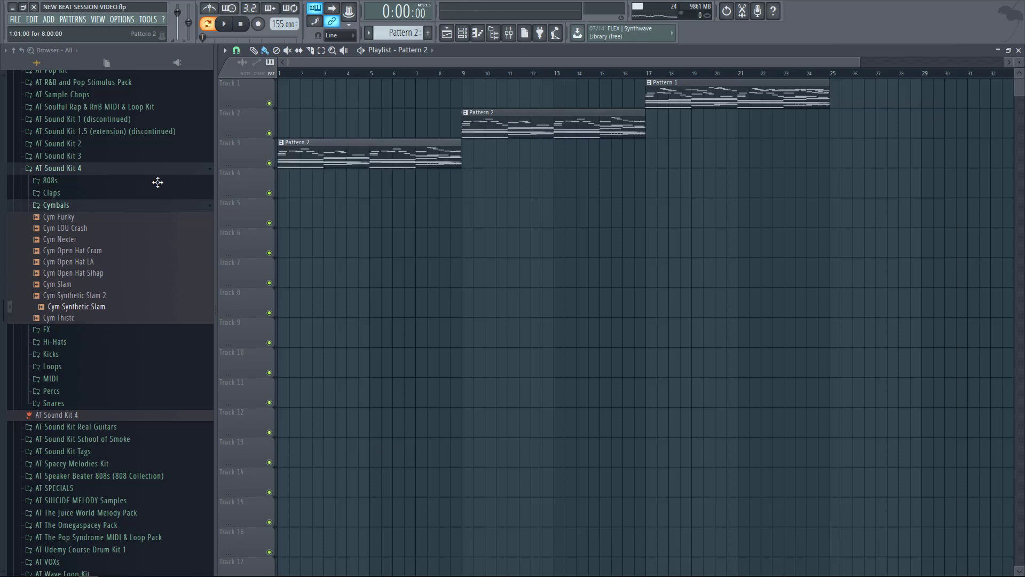
{"action": "left_click", "coordinate": [282, 143]}
{"action": "left_click", "coordinate": [304, 212]}
Cut the notes of channels Gtr (38 Baby) through Cym Synthetic Slam in Pattern 3, and restore only the Gtr (38 Baby) notes
{"action": "key", "text": "F6"}
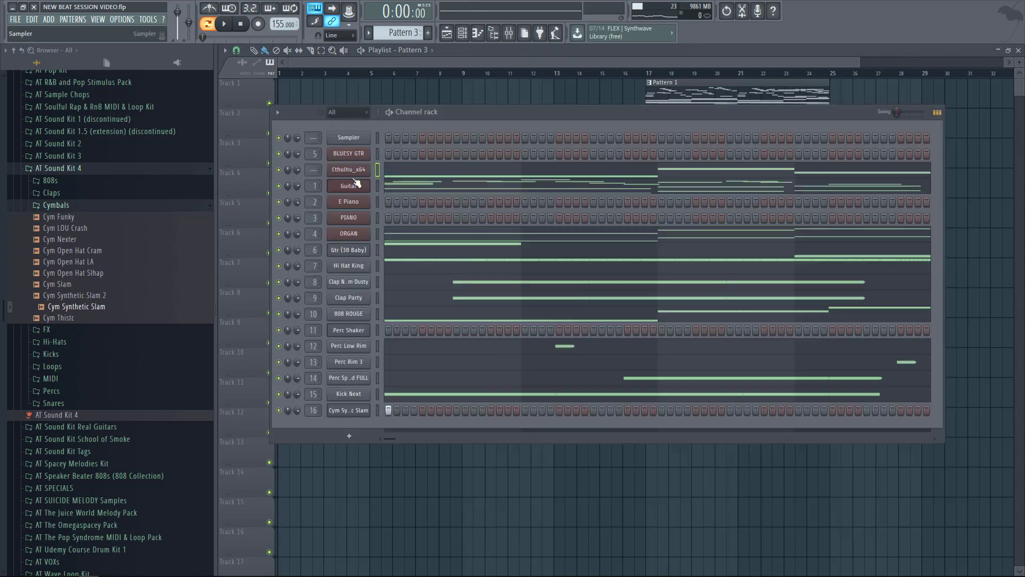
{"action": "left_click_drag", "start_coordinate": [378, 270], "coordinate": [383, 252]}
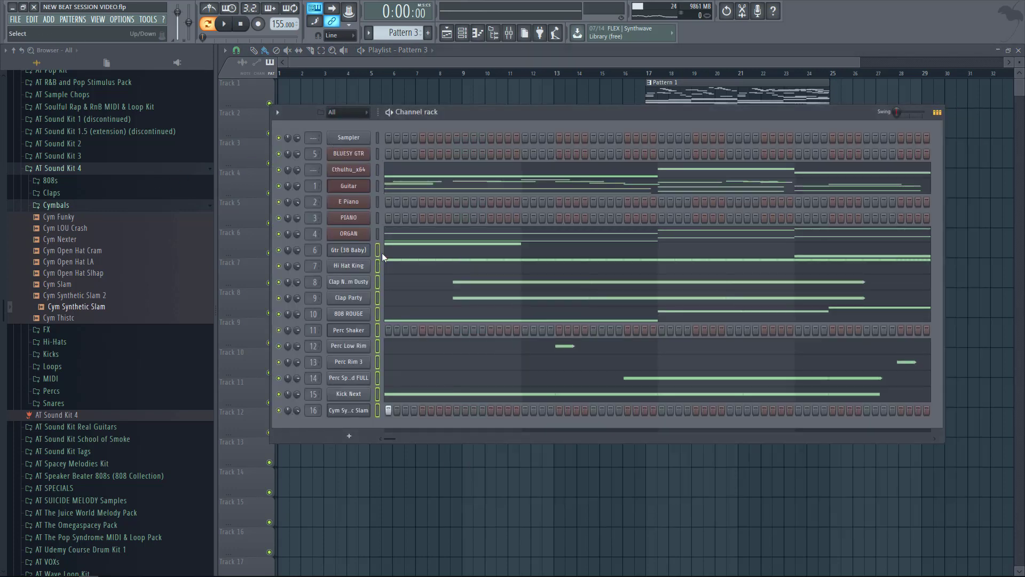
{"action": "key", "text": "ctrl+x"}
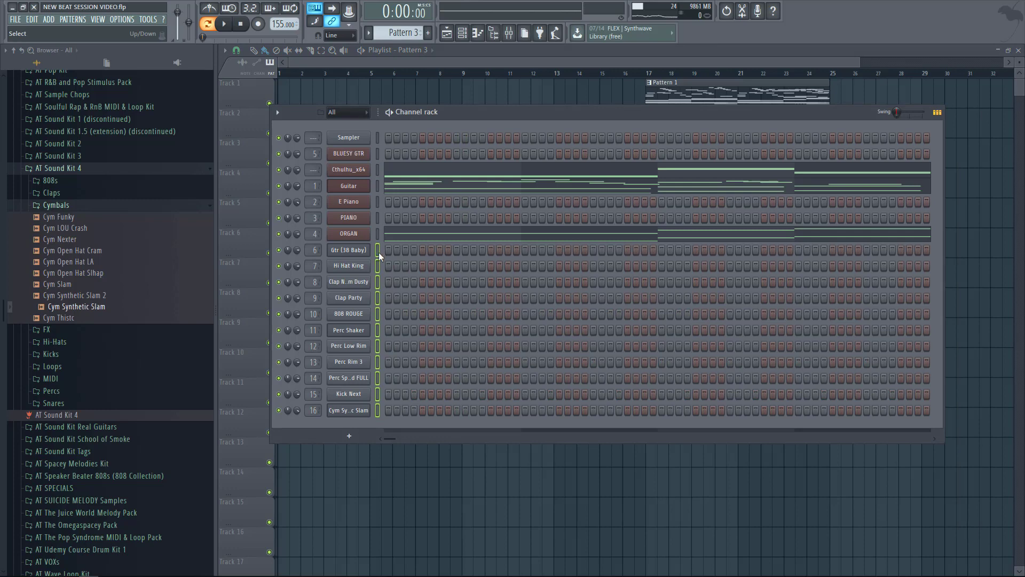
{"action": "key", "text": "ctrl+v"}
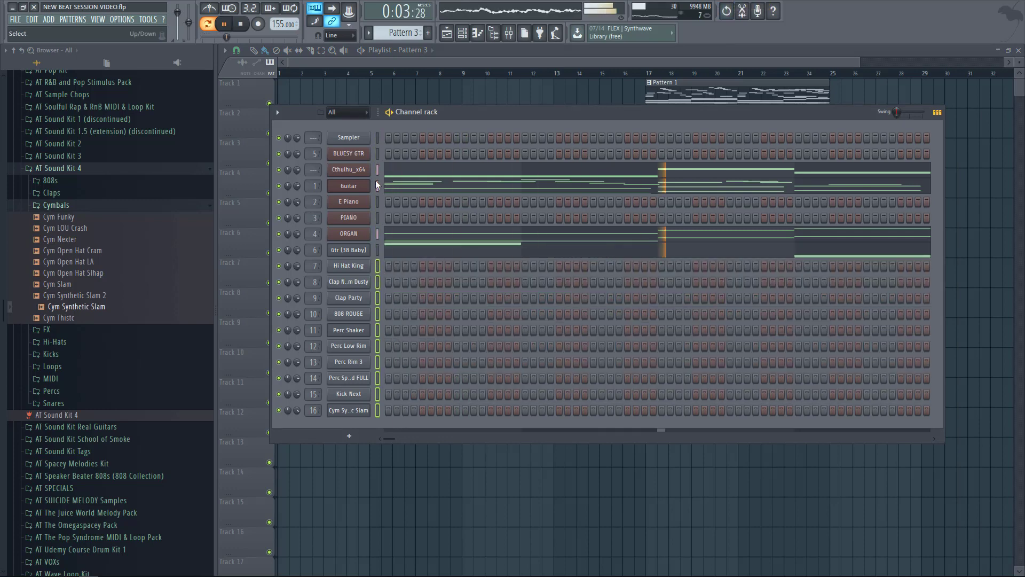
Try placing the Riser 7 150 BPM sample from the AT Sound Kit 4 FX folder on playlist track 7
{"action": "left_click", "coordinate": [73, 442]}
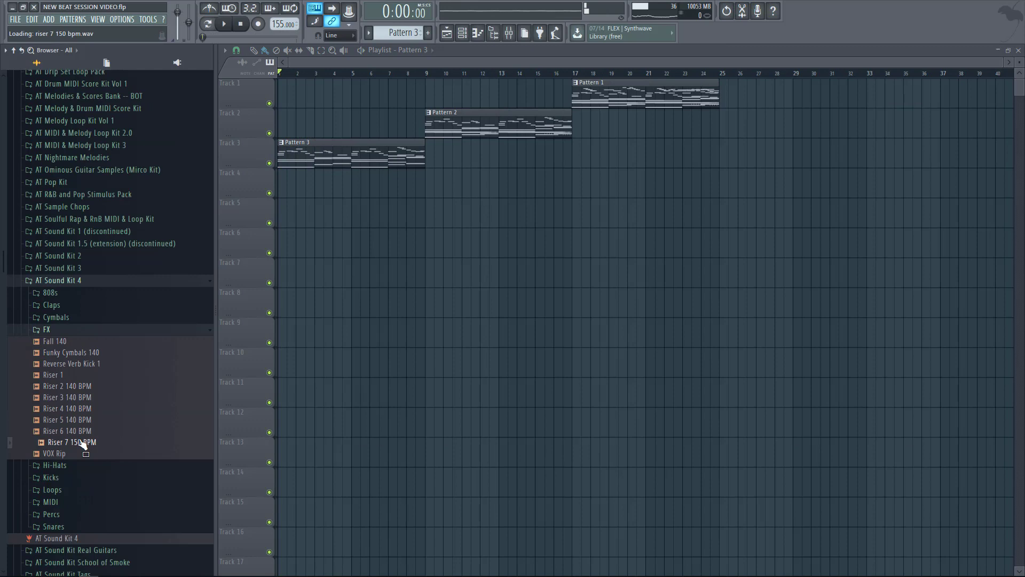
{"action": "left_click_drag", "start_coordinate": [83, 444], "coordinate": [470, 272]}
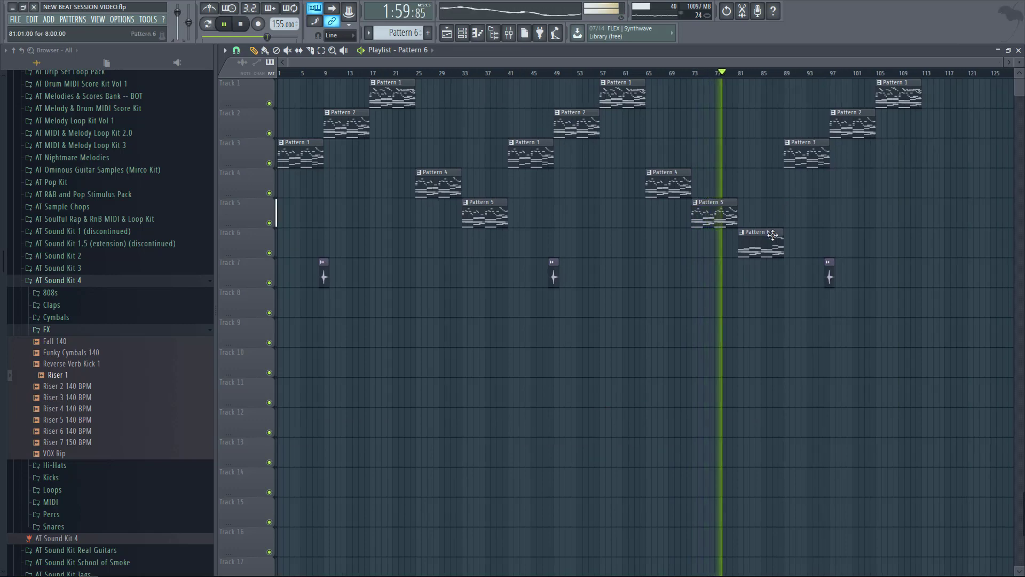
Create a Master volume automation clip on playlist track 8 and shape a curved fade-out ending at bar 121
{"action": "left_click", "coordinate": [509, 33]}
{"action": "right_click", "coordinate": [964, 301]}
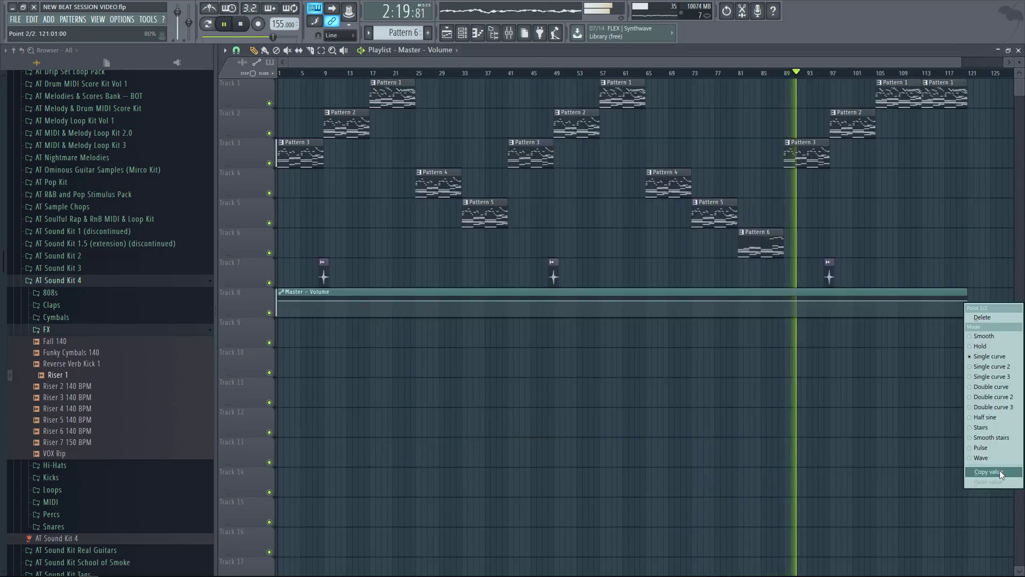
{"action": "left_click", "coordinate": [971, 321]}
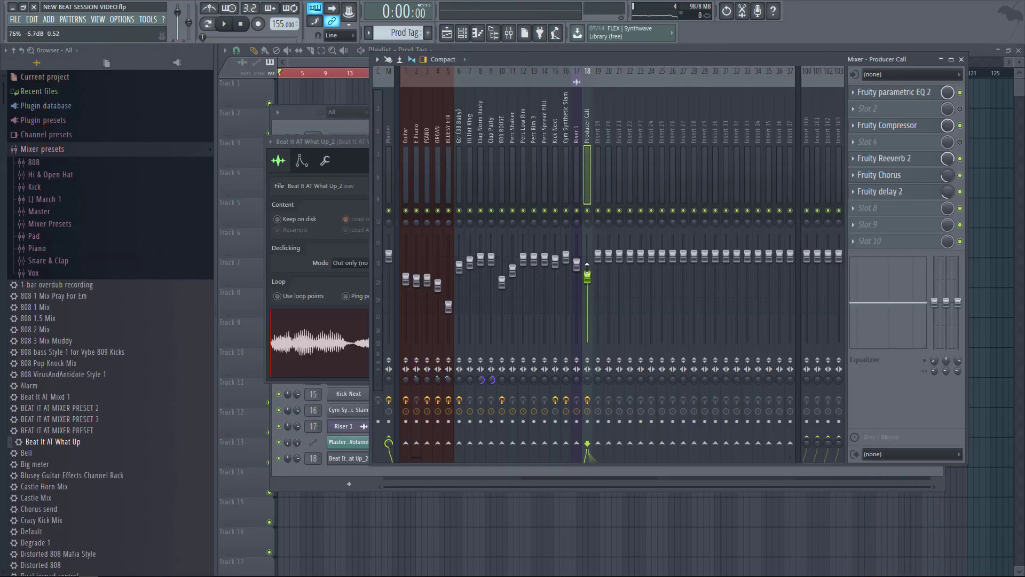
Slightly raise the Producer Call mixer track's volume, close the open windows and hide the browser
{"action": "left_click_drag", "start_coordinate": [588, 273], "coordinate": [587, 268]}
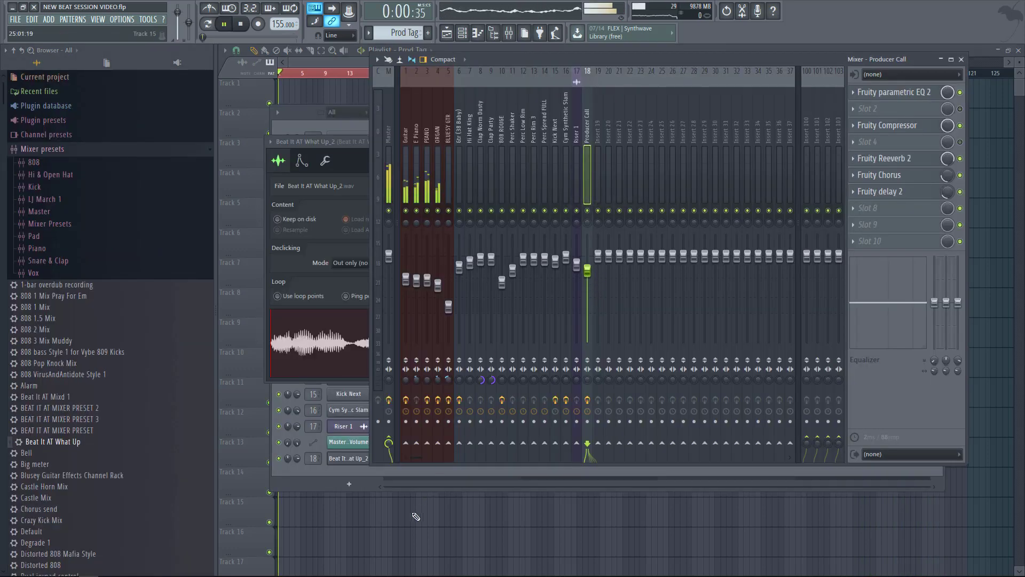
{"action": "key", "text": "F12"}
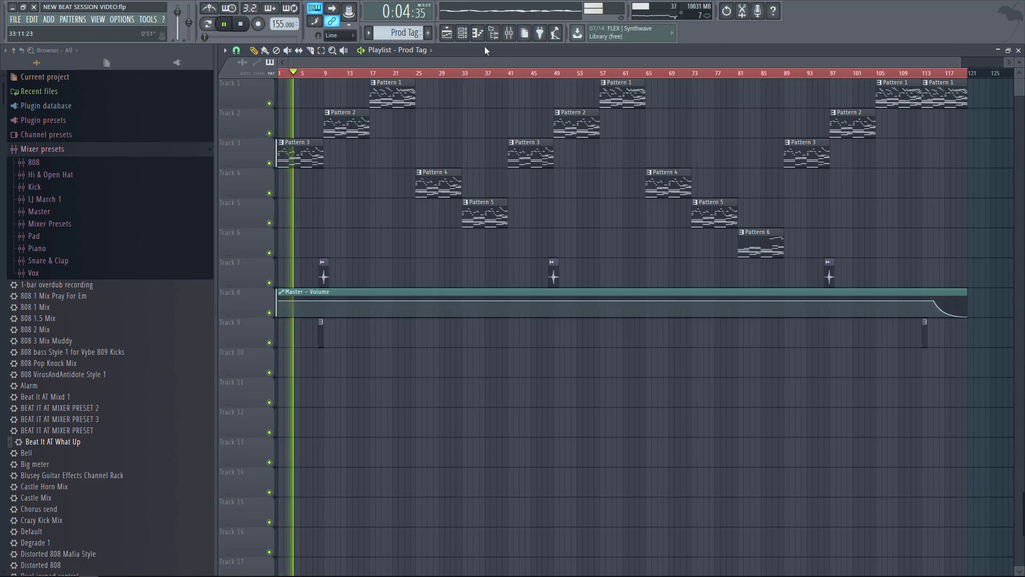
{"action": "left_click", "coordinate": [493, 34]}
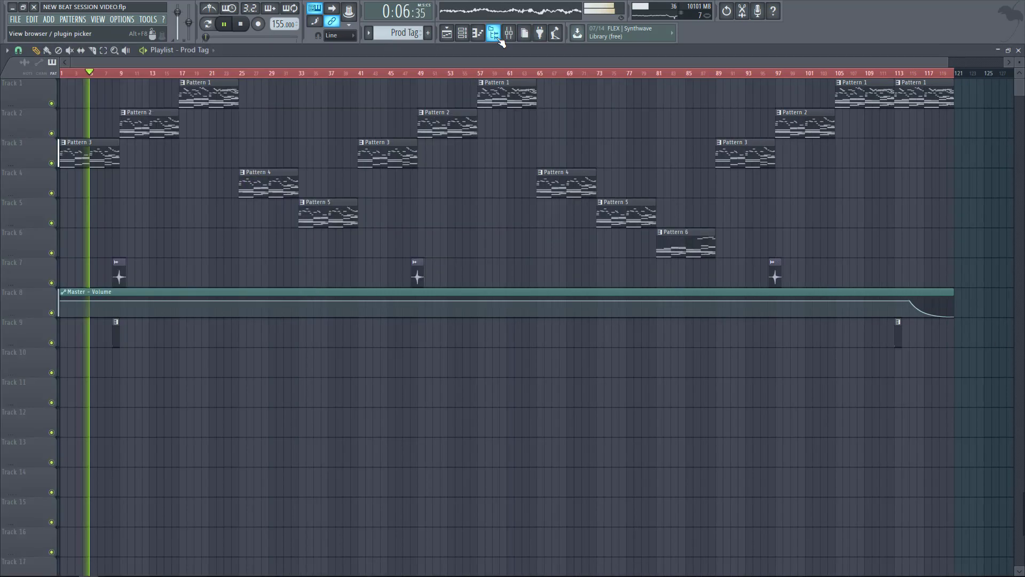
Select the mixer tracks from Guitar through BLUESY GTR and slightly raise their volumes together
{"action": "left_click", "coordinate": [509, 34]}
{"action": "left_click", "coordinate": [209, 179]}
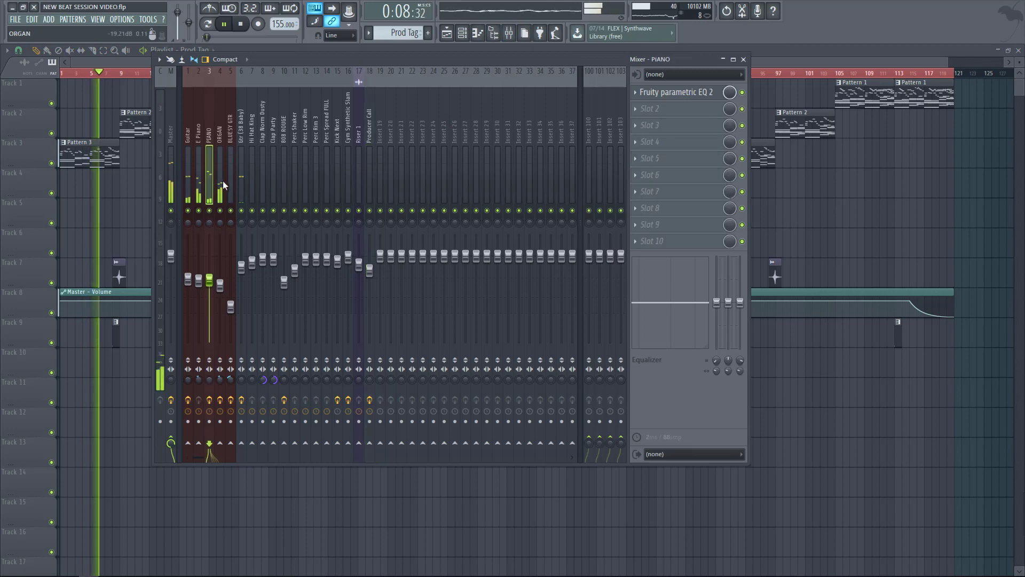
{"action": "left_click", "coordinate": [230, 184]}
{"action": "left_click_drag", "start_coordinate": [222, 181], "coordinate": [179, 184]}
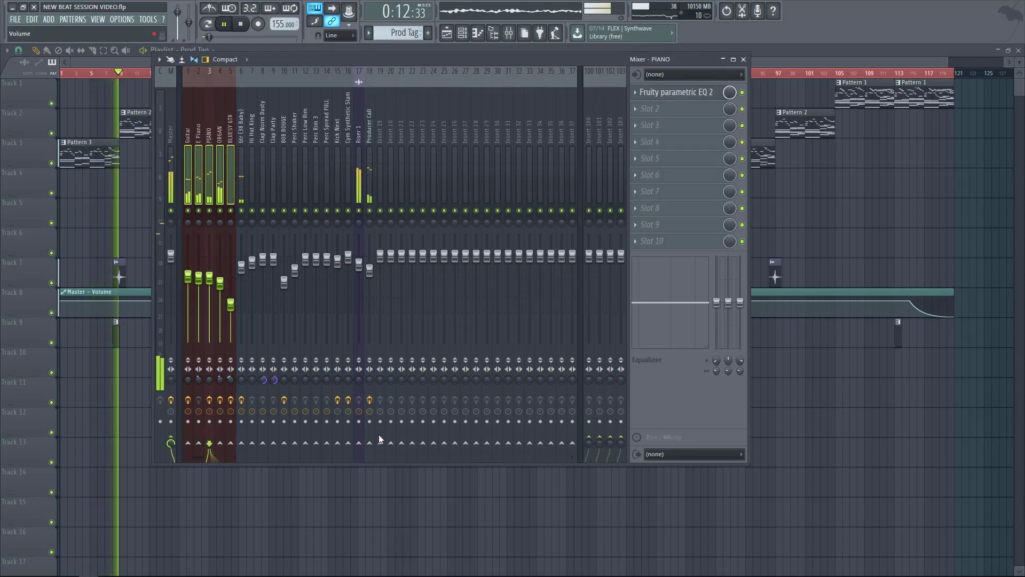
Close the mixer and select all clips in the playlist
{"action": "key", "text": "F9"}
{"action": "key", "text": "ctrl+a"}
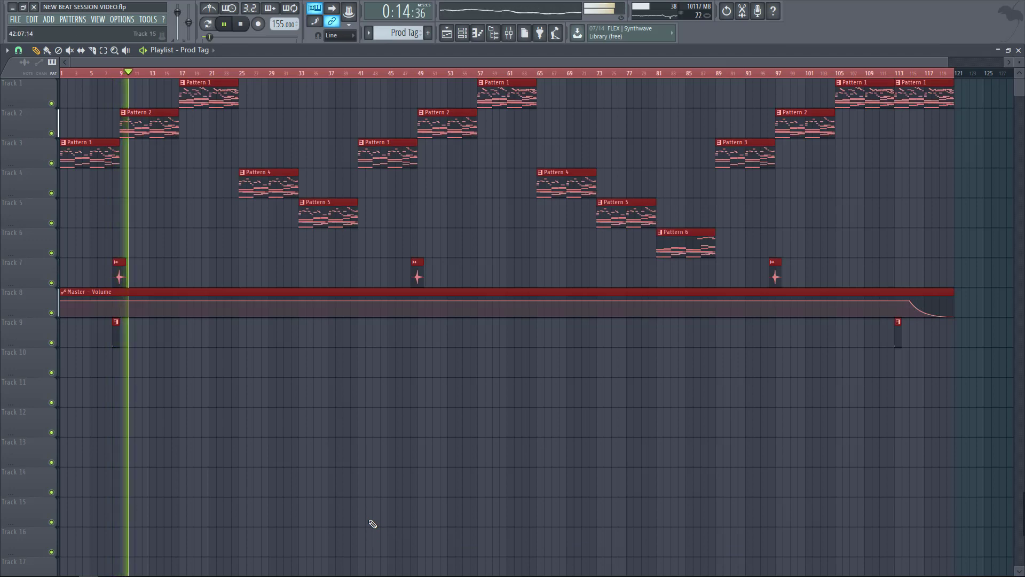